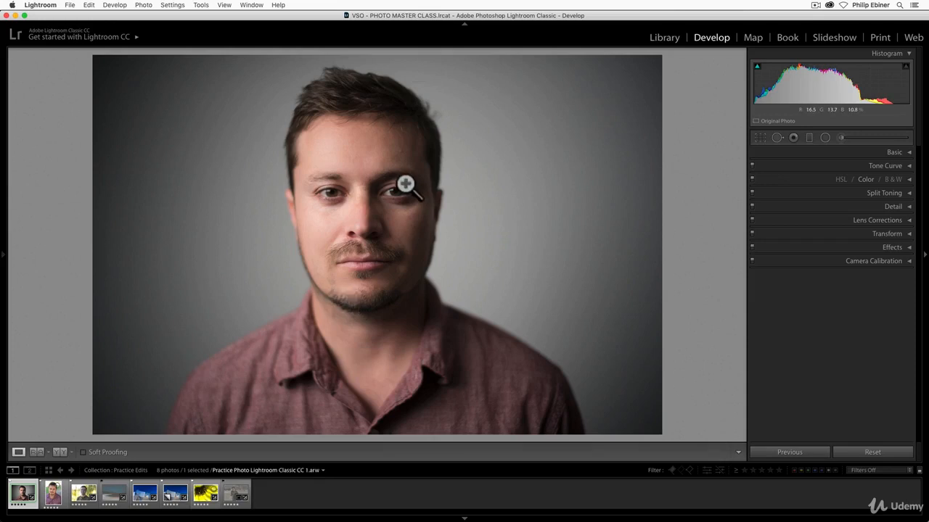
Compare the studio portrait with the outdoor portrait, leave the outdoor one open for editing and hide the filmstrip
left_click(52, 498)
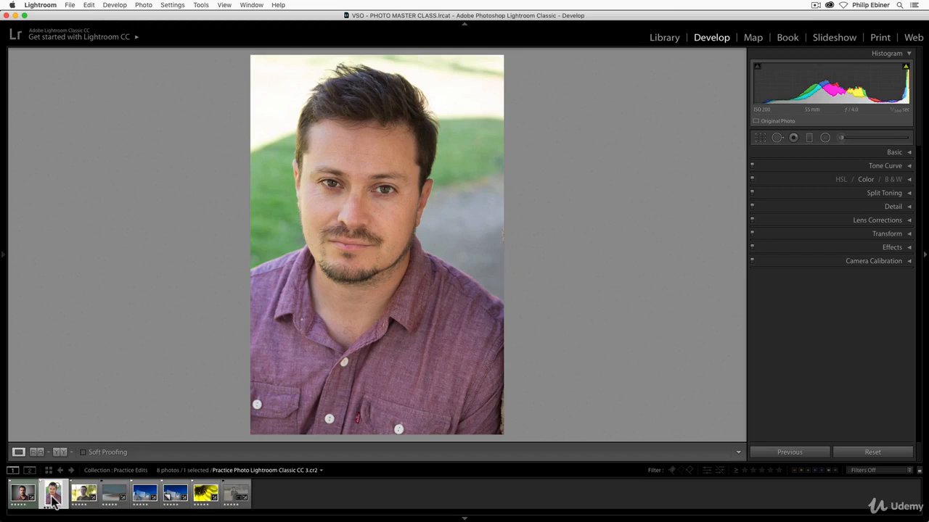
key("Left")
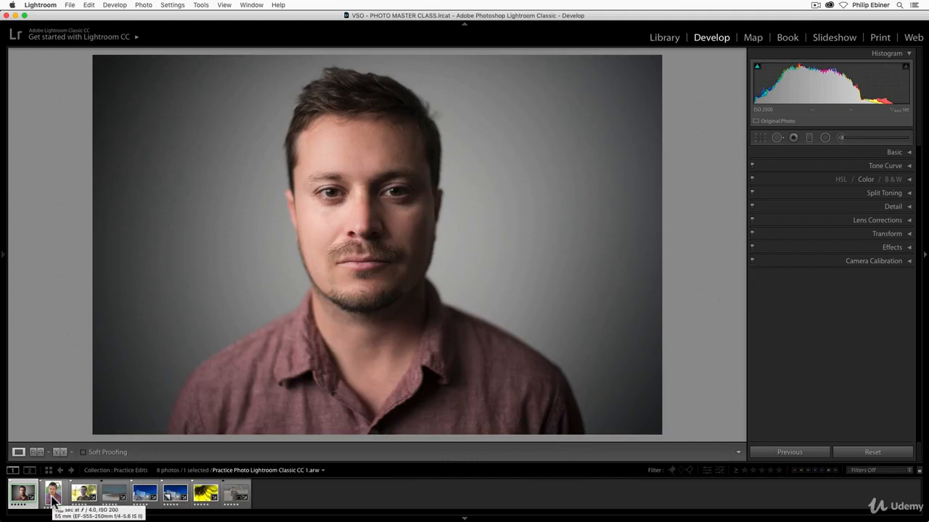
key("Right")
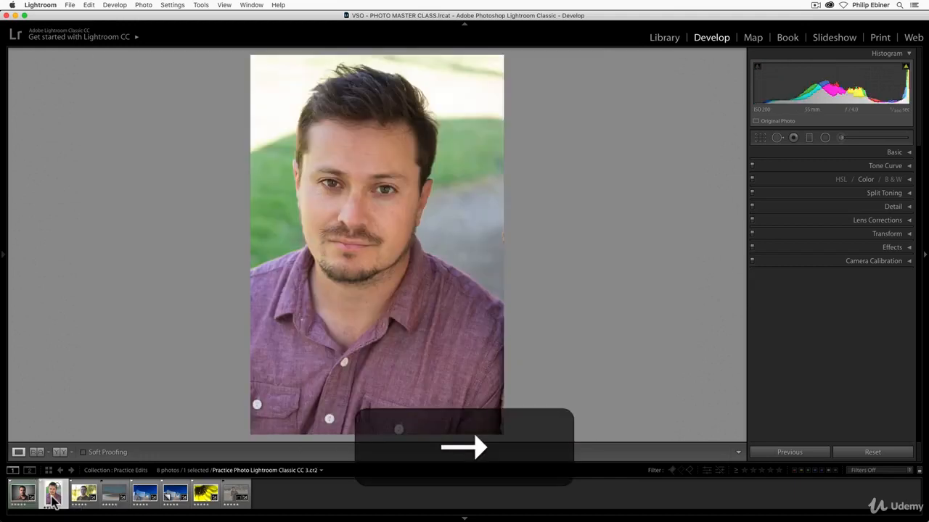
key("Left")
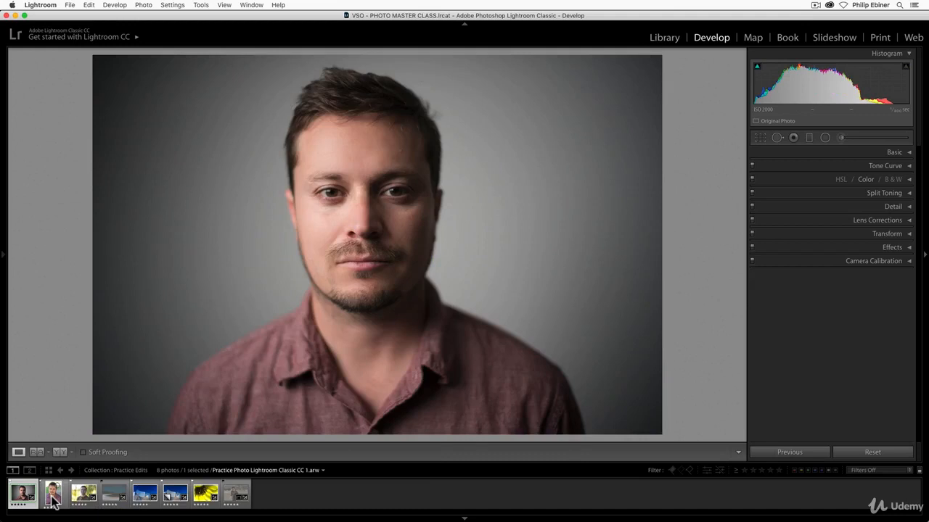
key("Right")
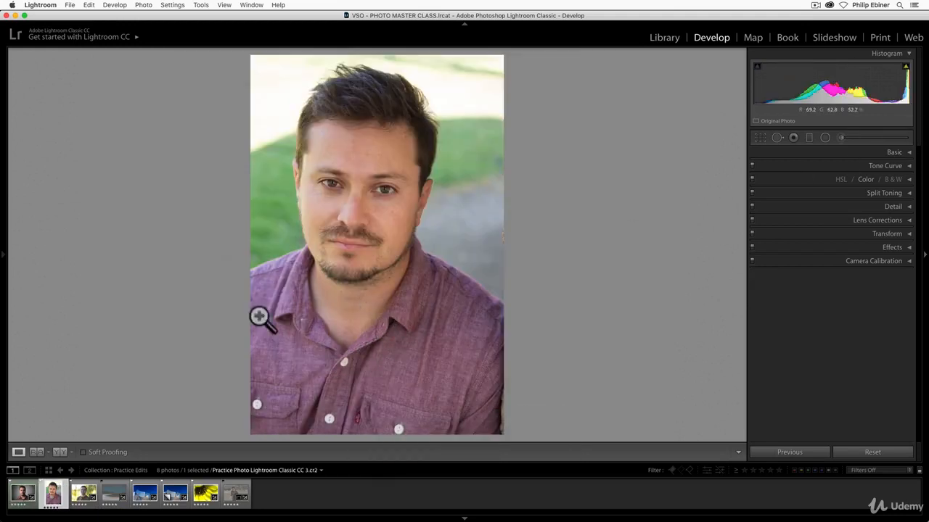
left_click(464, 518)
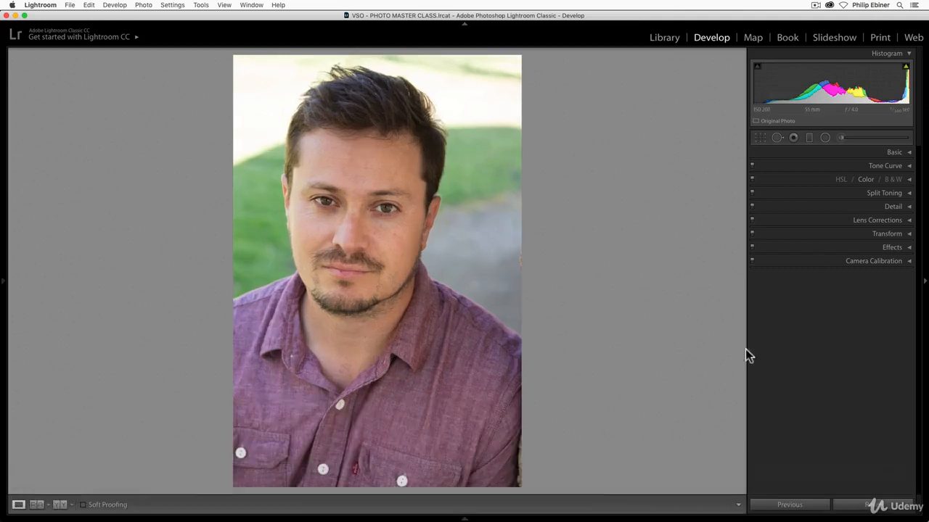
Examine the distracting object on the right edge of the outdoor portrait up close, and return to the full view
left_click(759, 138)
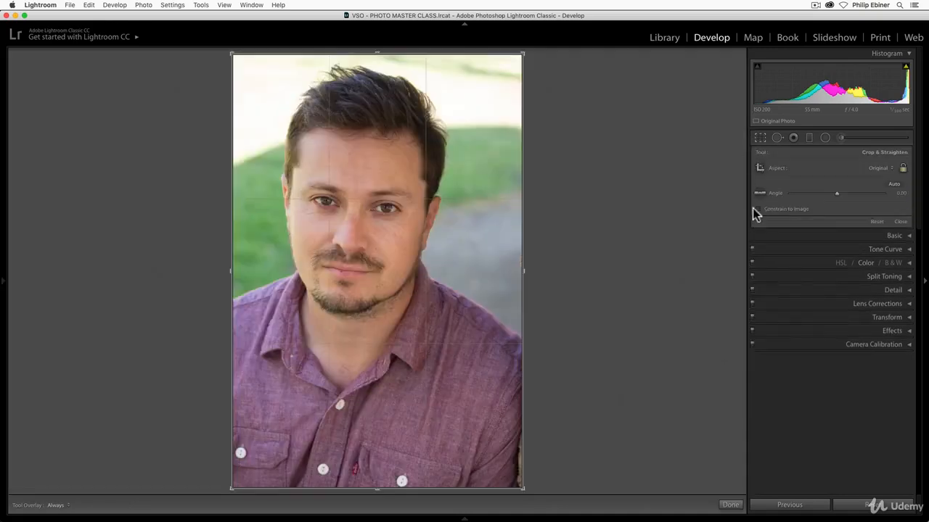
key("Return")
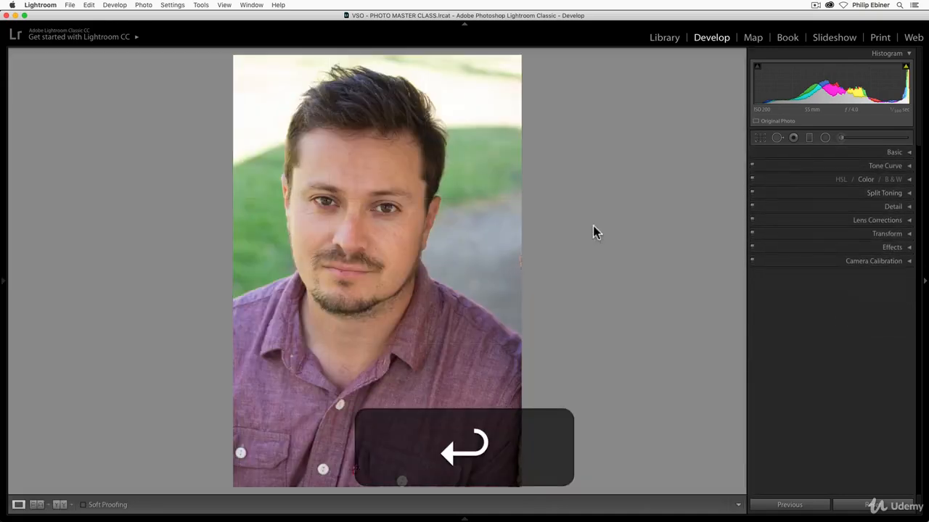
left_click(526, 265)
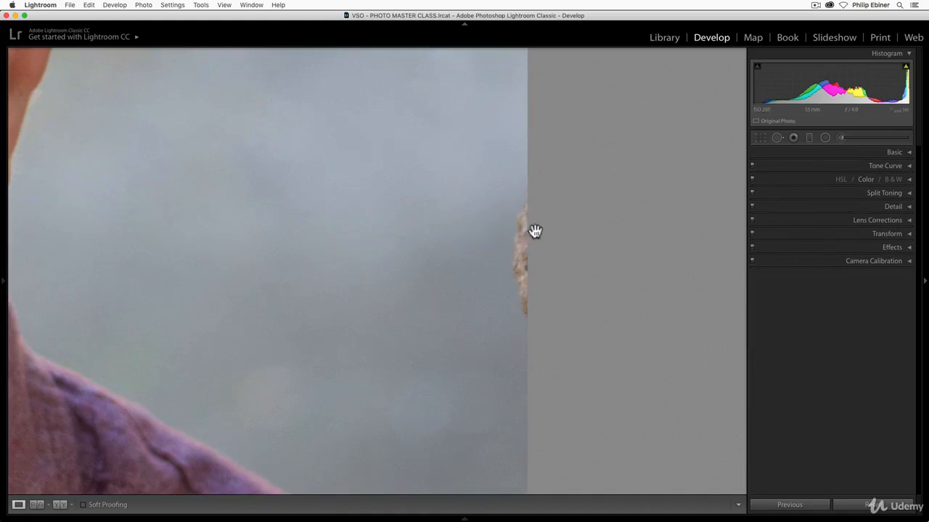
left_click(523, 265)
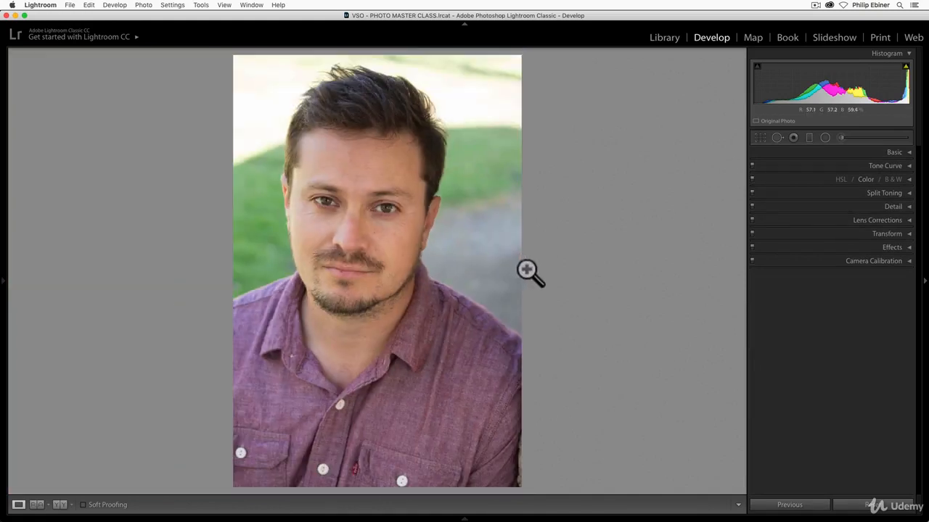
Crop the portrait tighter at its original aspect ratio, cutting out the object on the right edge and repositioning the head within the frame
left_click(762, 139)
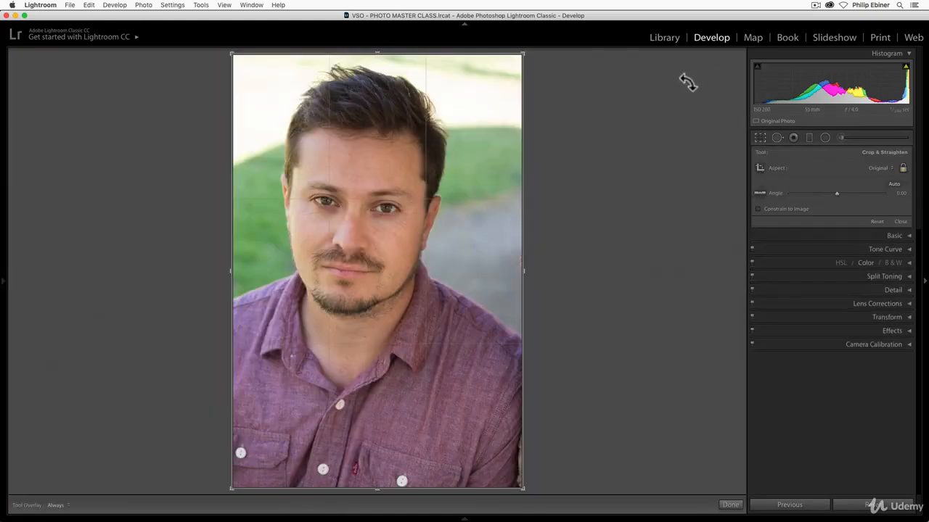
left_click_drag(529, 62, 522, 65)
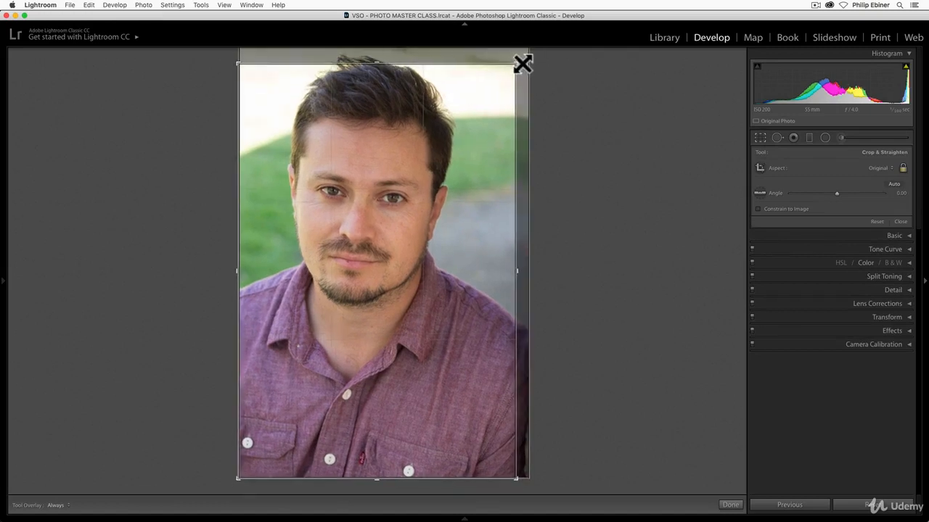
mouse_move(469, 135)
left_mouse_down()
mouse_move(478, 149)
mouse_move(479, 140)
left_mouse_up()
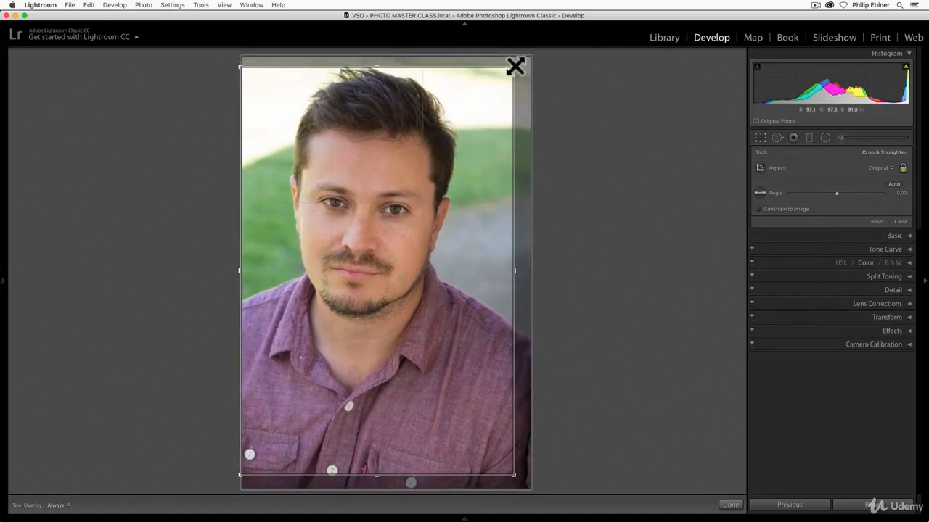
left_click_drag(515, 66, 513, 67)
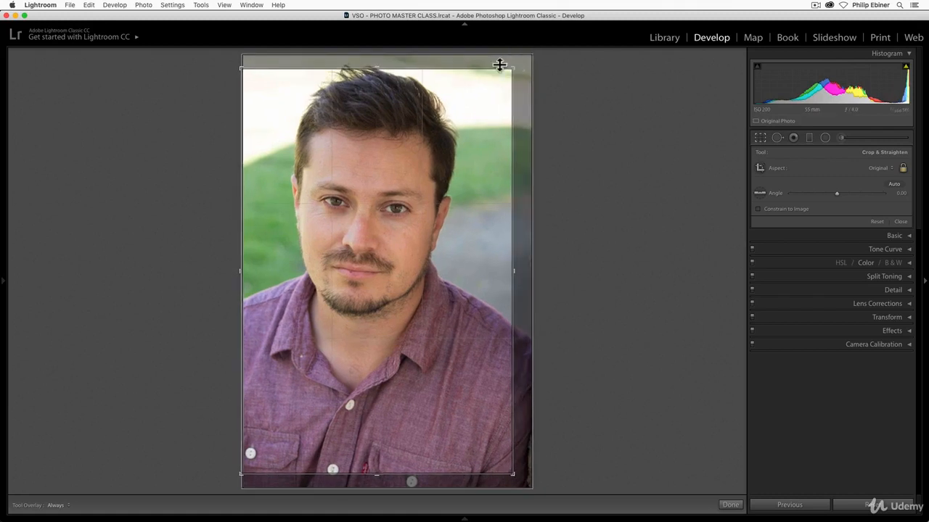
left_click_drag(433, 127, 408, 138)
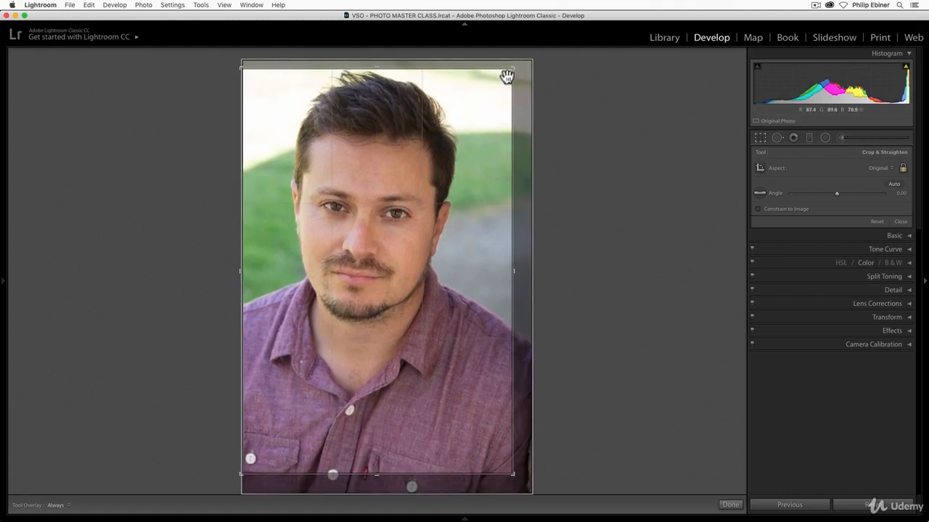
left_click_drag(510, 71, 514, 68)
left_click_drag(405, 235, 424, 243)
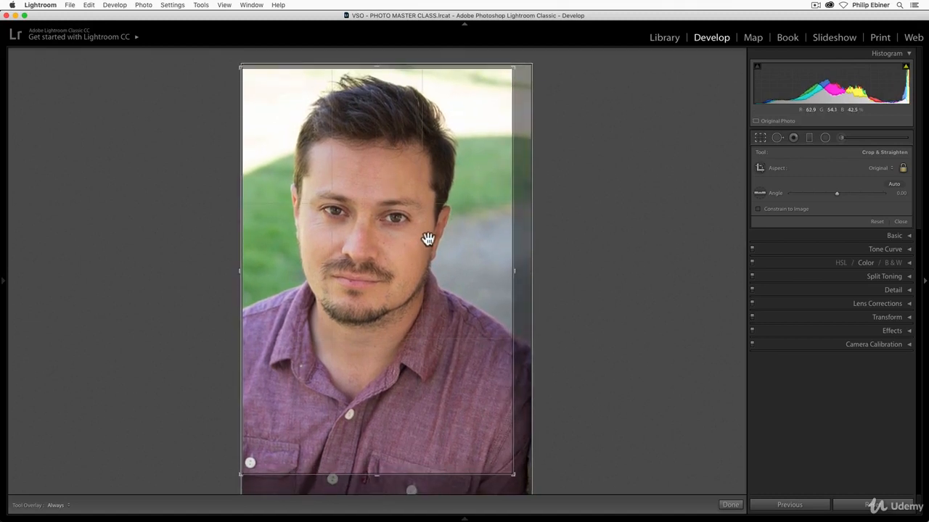
left_click_drag(518, 74, 513, 79)
left_click_drag(413, 127, 440, 159)
key("Return")
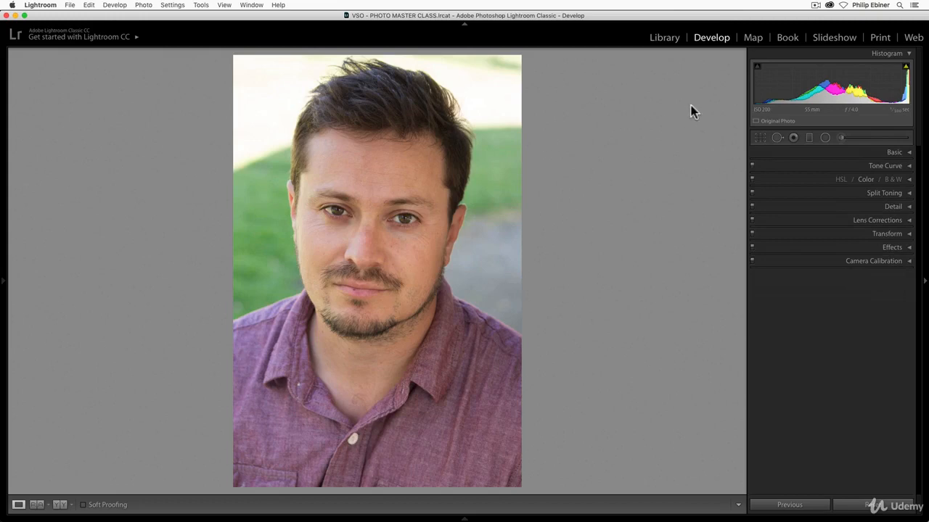
Warm the portrait's white balance by setting Temp to 5,518 and Tint to +20
left_click(908, 155)
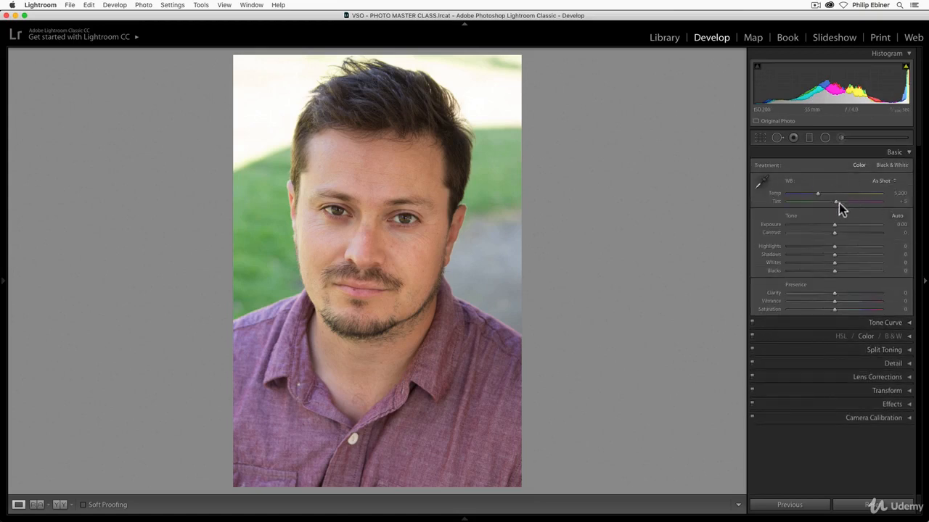
left_click_drag(818, 194, 841, 203)
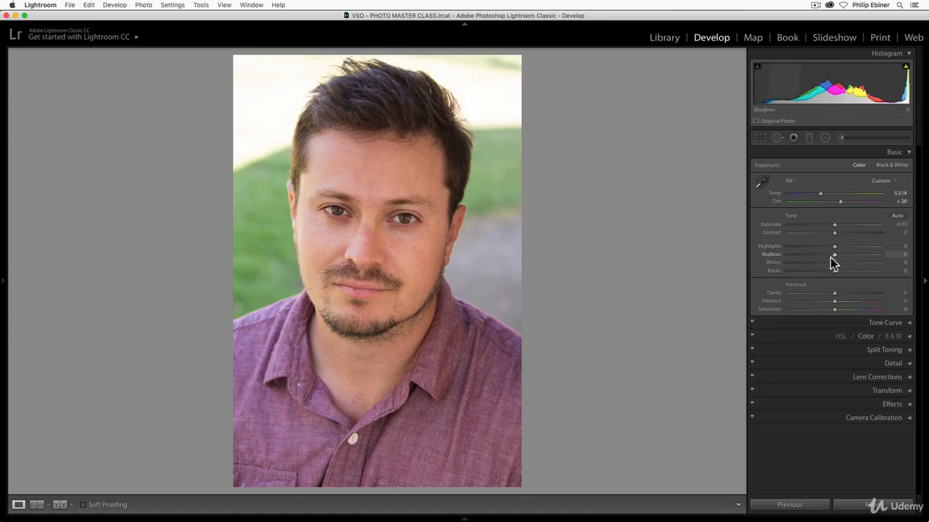
Set Highlights to -85, Whites to -61, Shadows to +22, Blacks to -35, Vibrance to +23 and Saturation to -9
left_click_drag(830, 264, 792, 251)
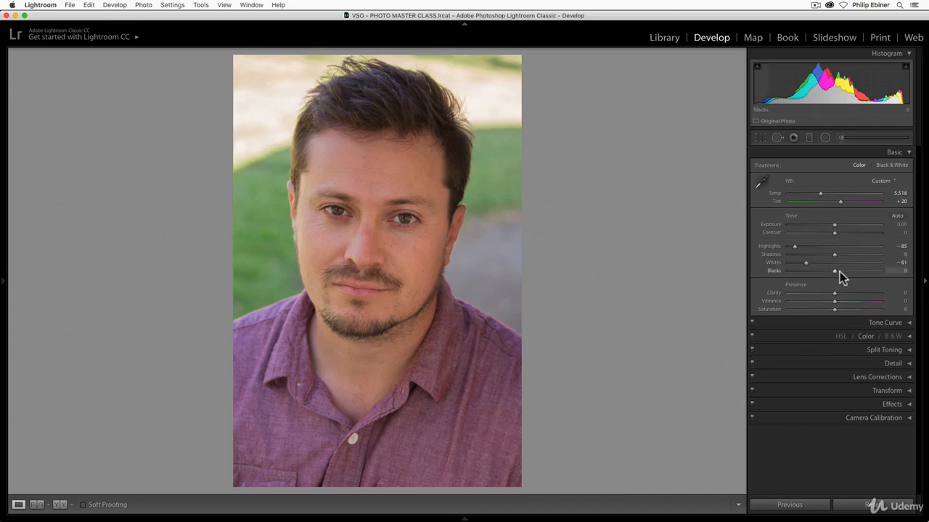
left_click_drag(834, 272, 845, 255)
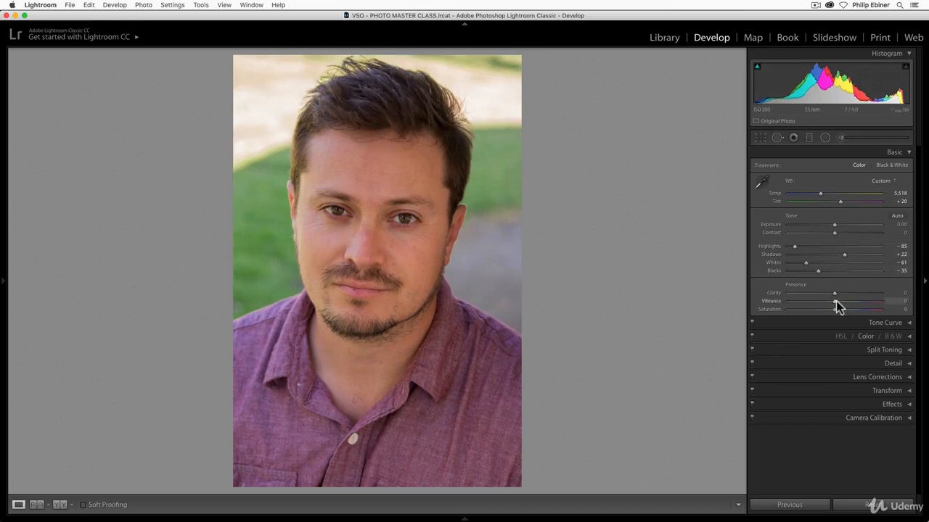
mouse_move(835, 301)
left_mouse_down()
mouse_move(846, 302)
mouse_move(829, 309)
mouse_move(849, 307)
left_mouse_up()
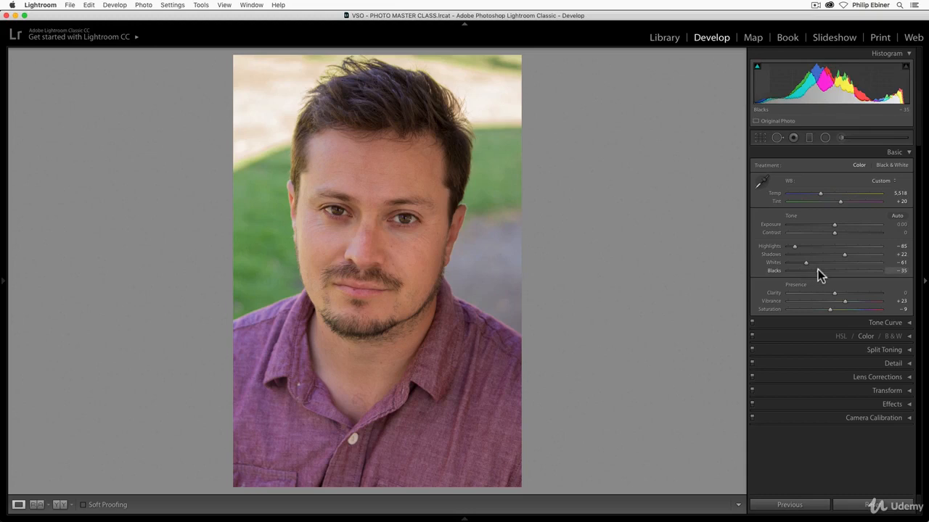
Check the shadow clipping preview while lowering Blacks as far as -100, and settle Blacks at -42
mouse_move(816, 271)
left_mouse_down()
mouse_move(839, 274)
mouse_move(817, 274)
left_mouse_up()
key("alt")
left_click_drag(815, 275, 785, 285)
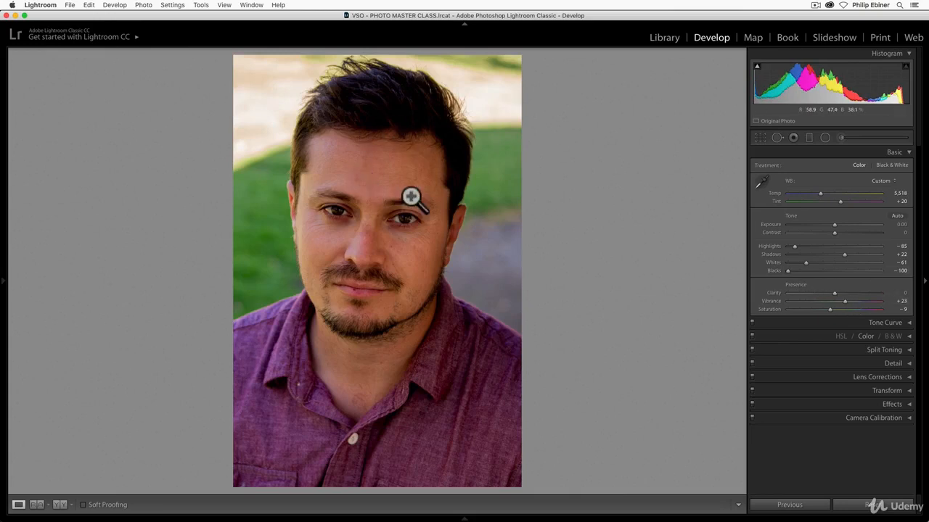
left_click_drag(788, 272, 814, 277)
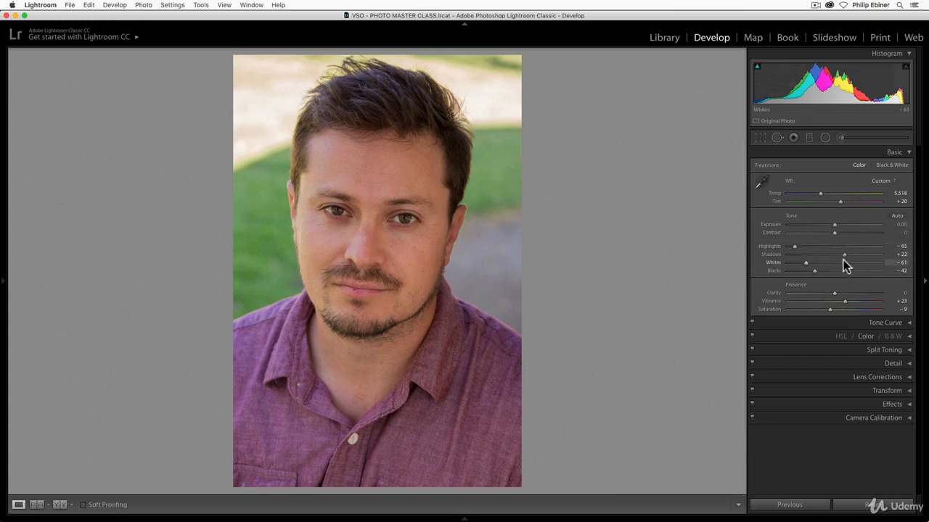
Check the highlight clipping preview while raising Whites to +41, and settle Whites at -70
key("alt")
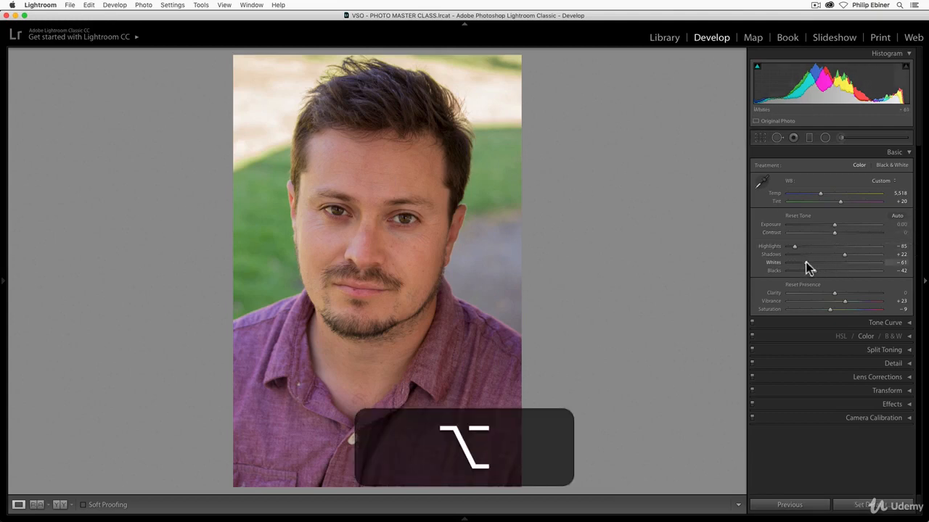
left_click_drag(805, 262, 852, 263)
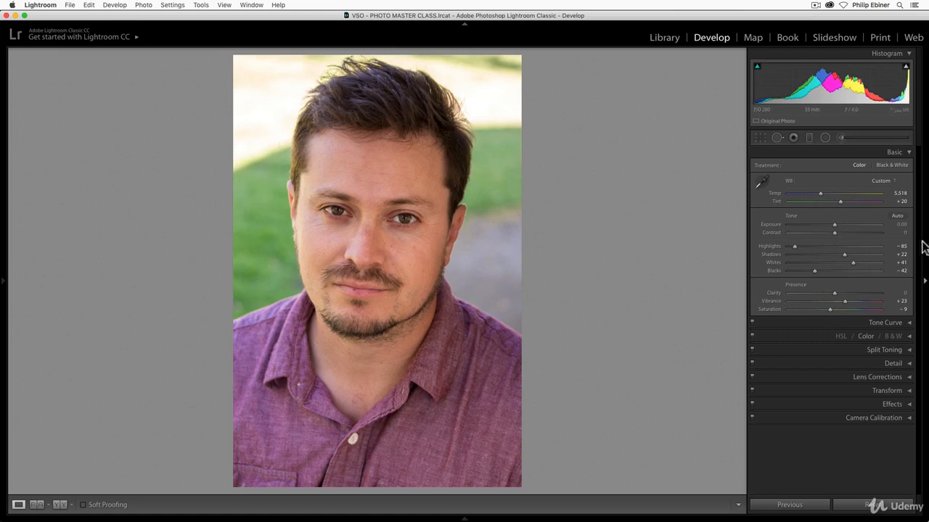
key("alt")
left_click_drag(853, 262, 802, 266)
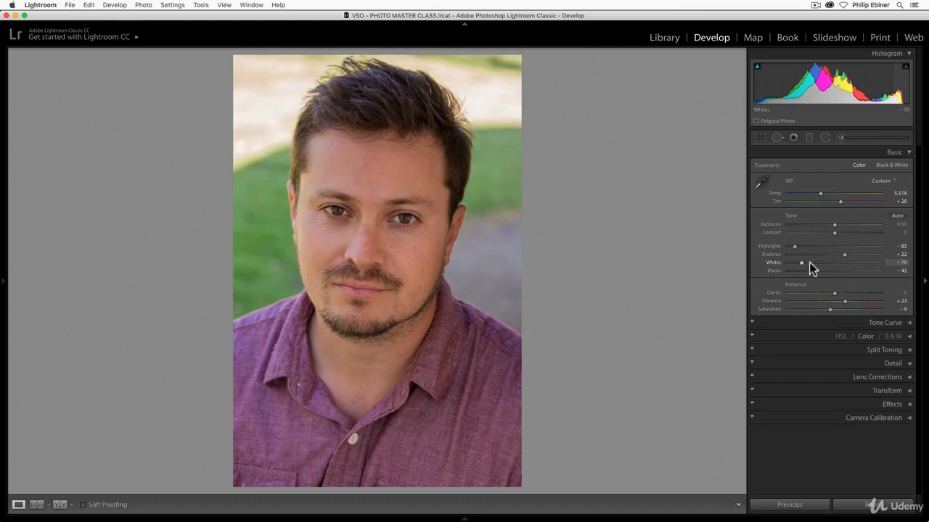
Switch to the studio portrait and examine the skin around the eyes, mouth and cheek up close
key("Left")
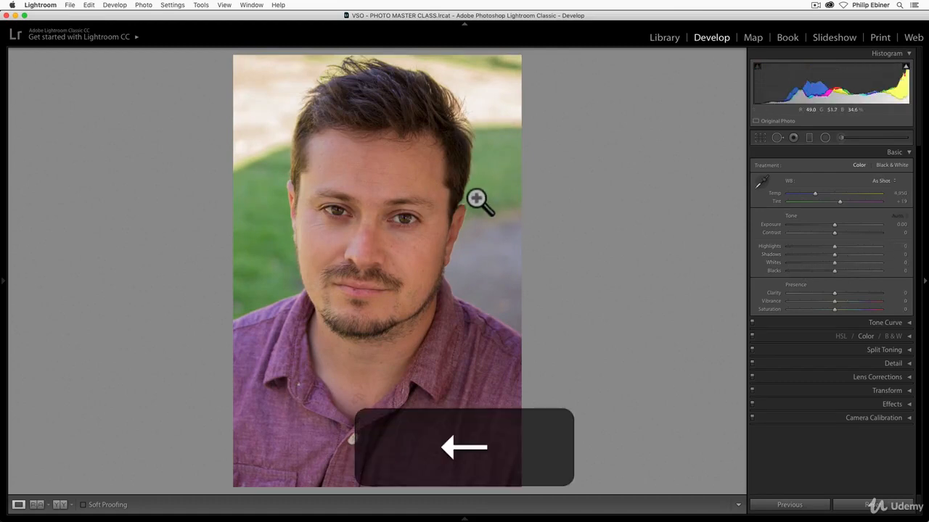
key("Left")
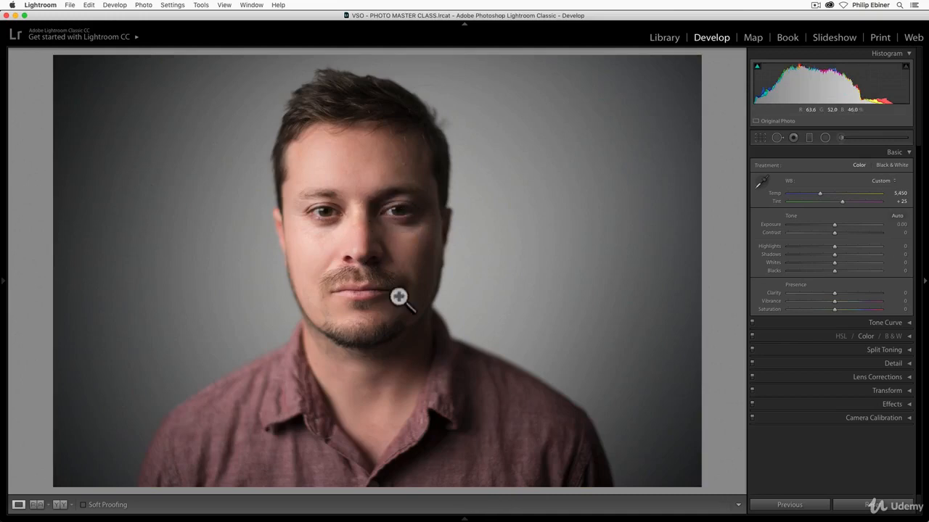
left_click(367, 237)
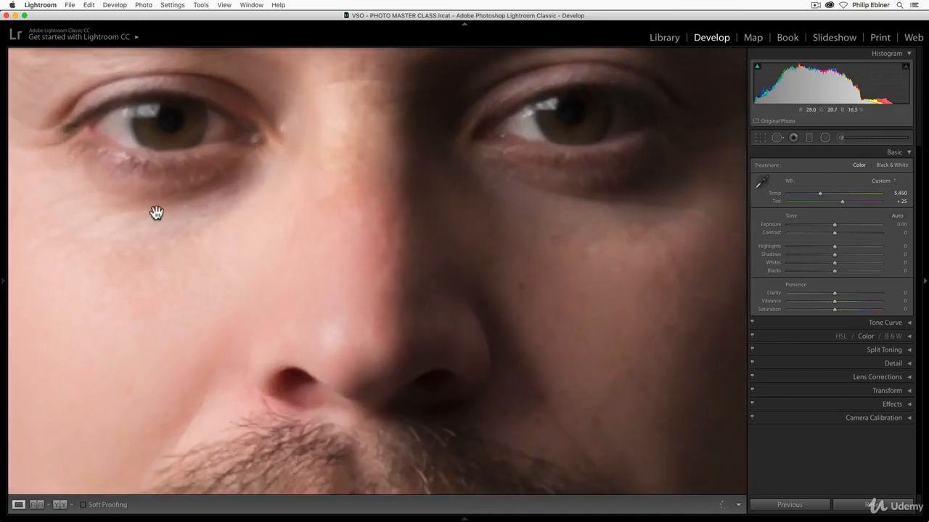
left_click_drag(465, 373, 482, 88)
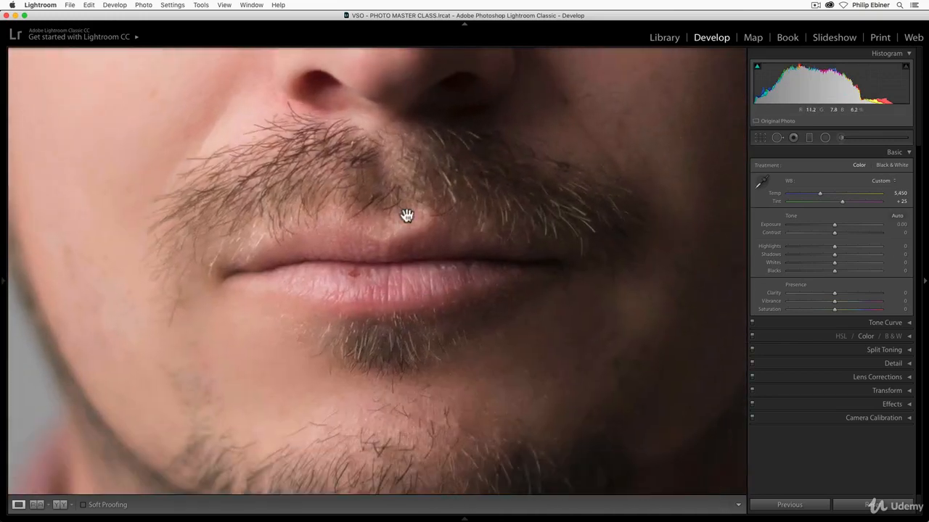
left_click_drag(117, 233, 498, 286)
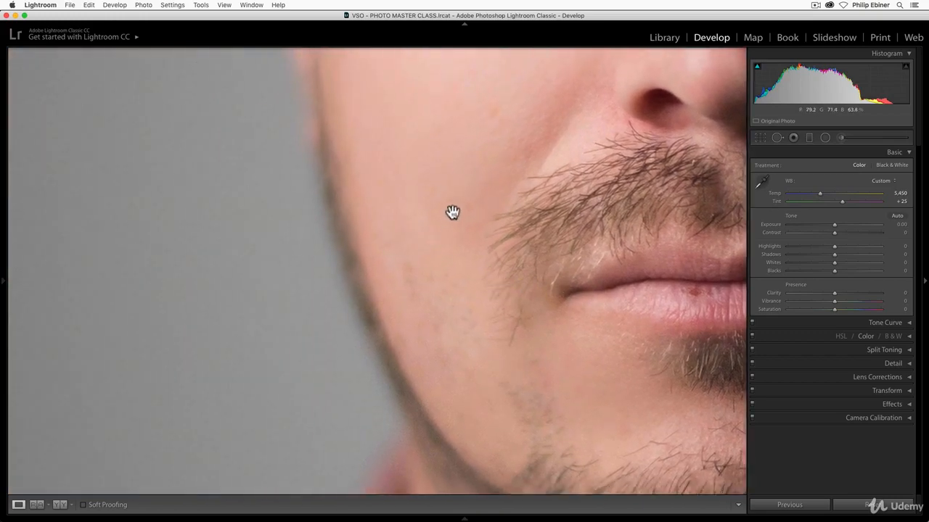
left_click_drag(452, 211, 469, 424)
left_click(429, 253)
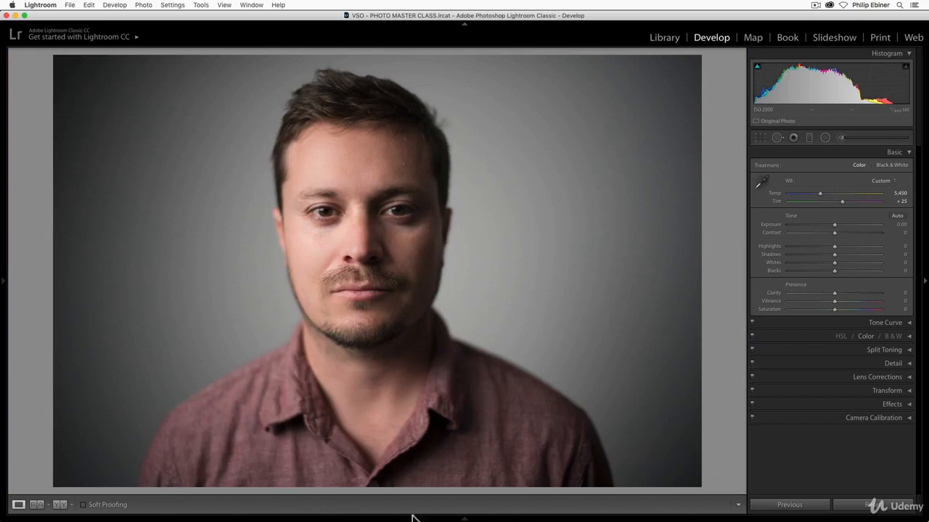
Switch back to the outdoor portrait and examine the skin around the eyes, nose and cheeks up close
mouse_move(413, 519)
left_click(83, 491)
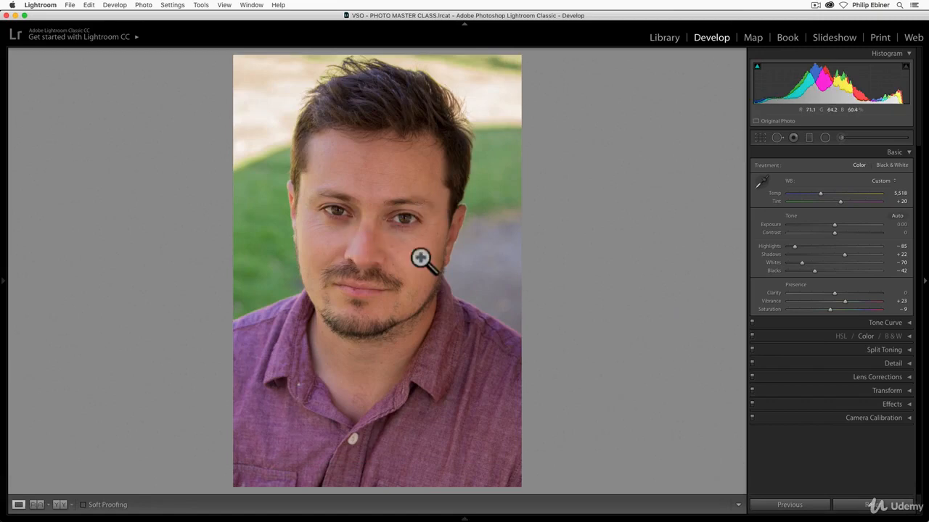
left_click(447, 237)
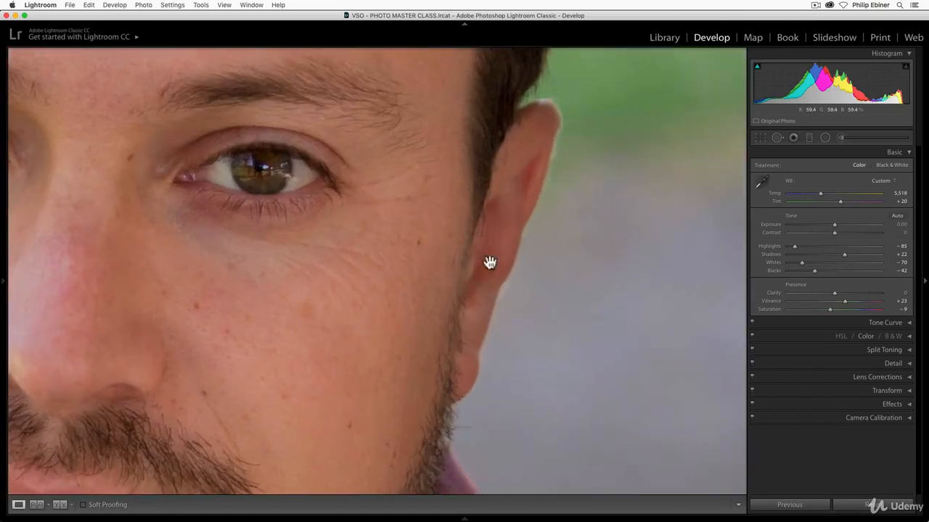
left_click_drag(258, 180, 682, 253)
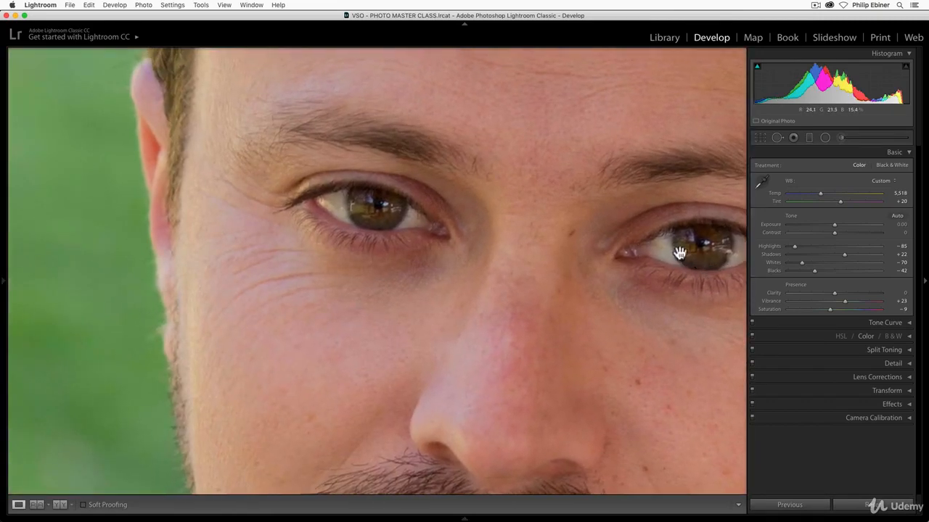
left_click(629, 252)
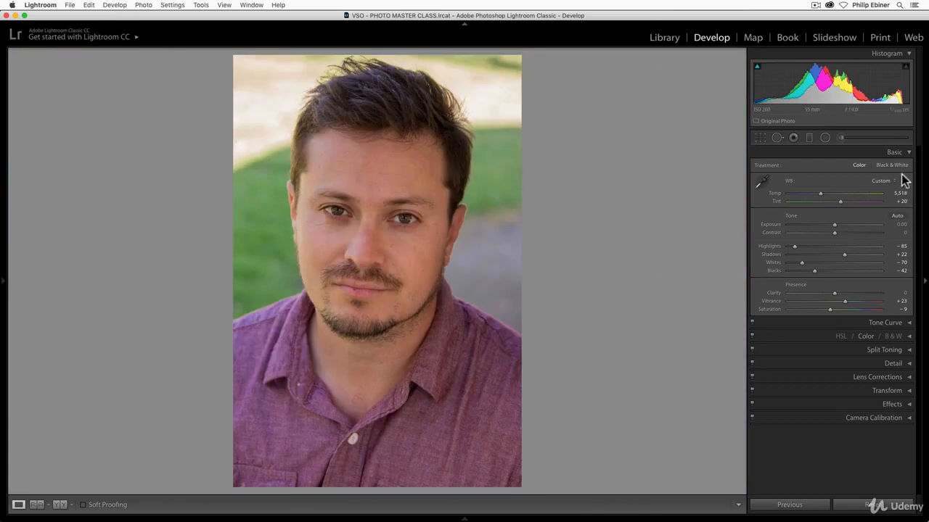
Create a radial filter with the mask overlay shown, drawing a wide, flat ellipse around both eyes
left_click(825, 138)
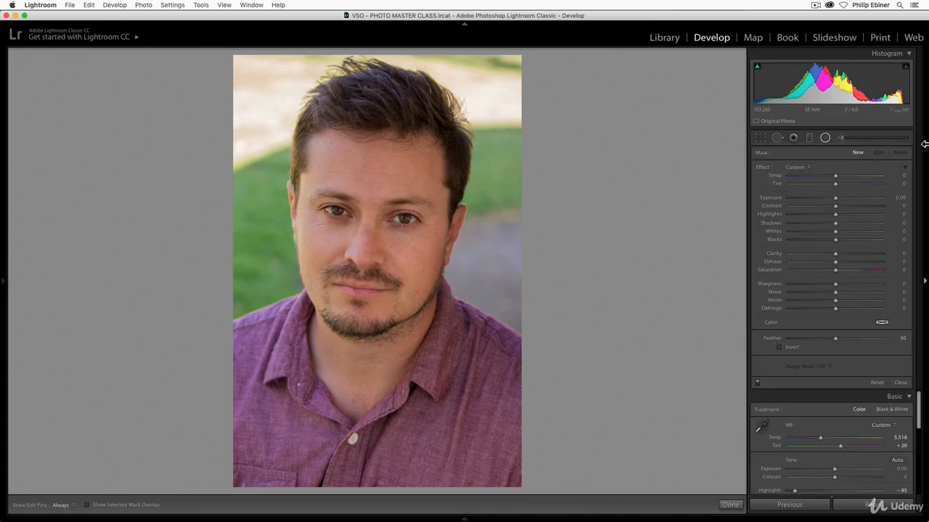
left_click(825, 139)
left_click(825, 139)
left_click(87, 505)
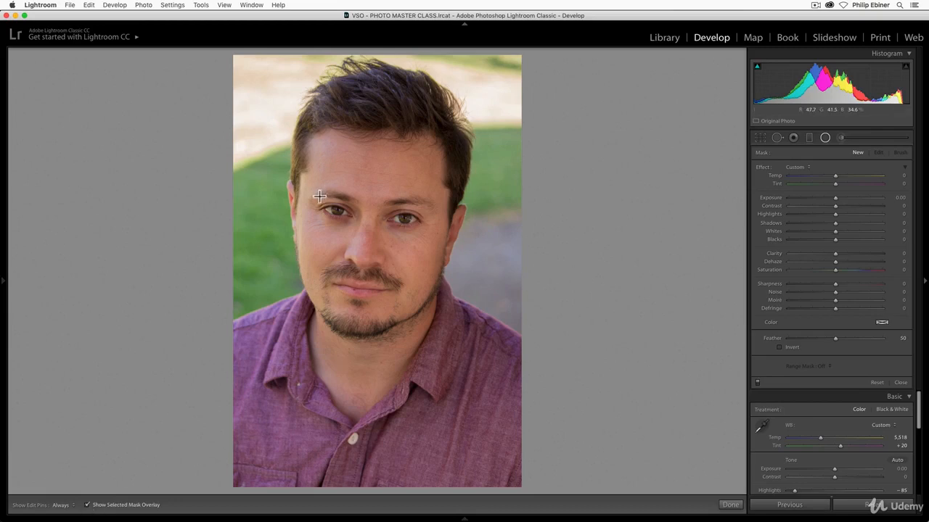
left_click_drag(320, 195, 386, 213)
left_click_drag(312, 193, 364, 213)
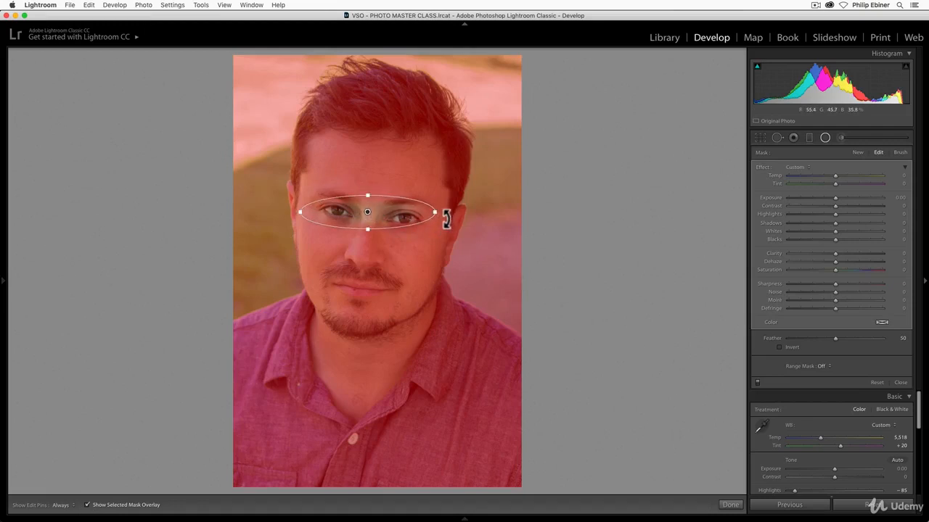
Tilt the ellipse to match the eye line, widen it and center it over both eyes, and hide the mask overlay
left_click_drag(447, 220, 447, 226)
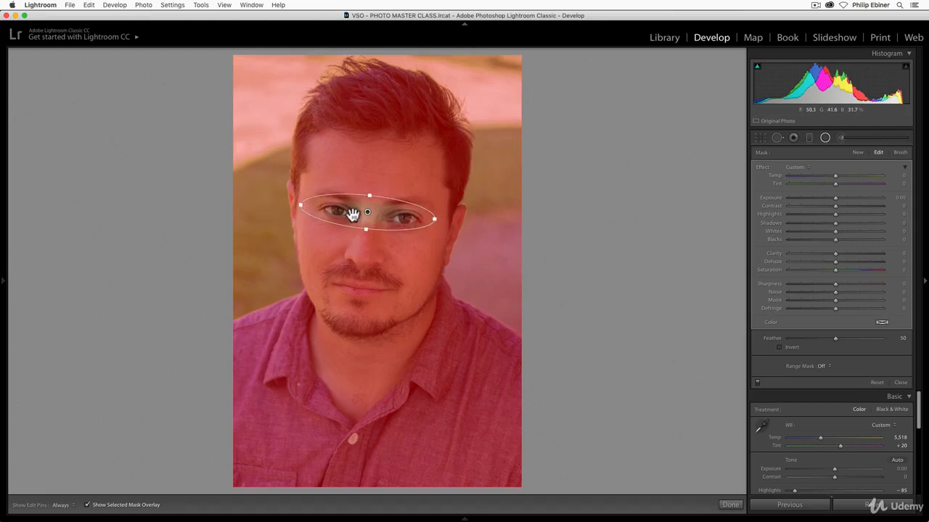
left_click_drag(368, 214, 368, 217)
left_click_drag(298, 208, 294, 206)
left_click_drag(369, 209, 372, 212)
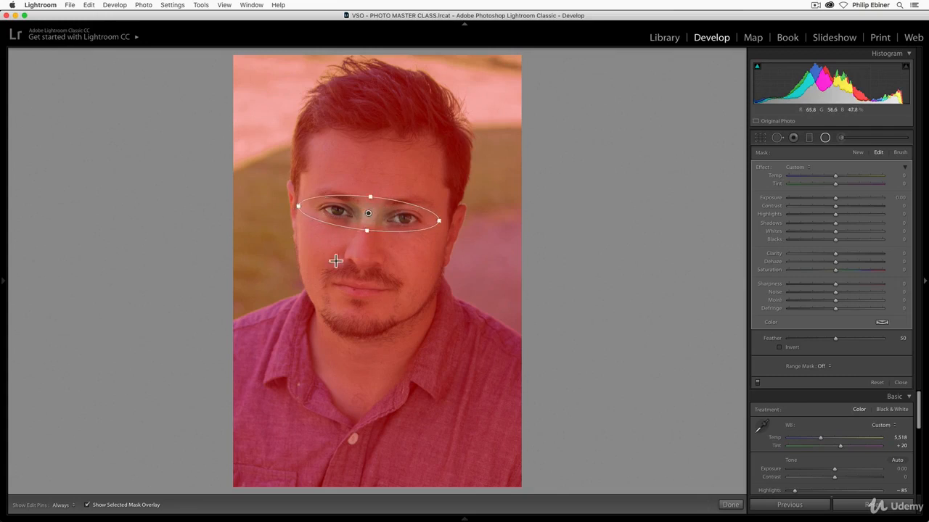
left_click(85, 506)
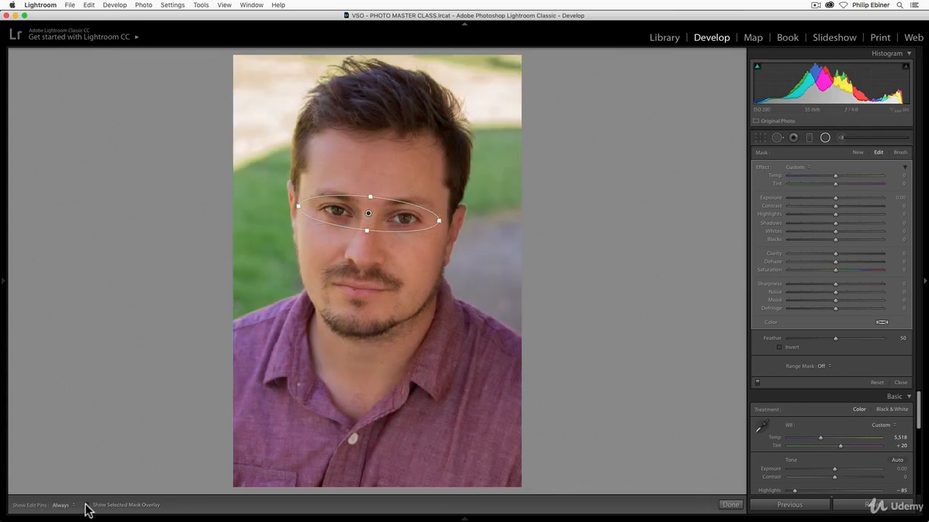
key("o")
key("o")
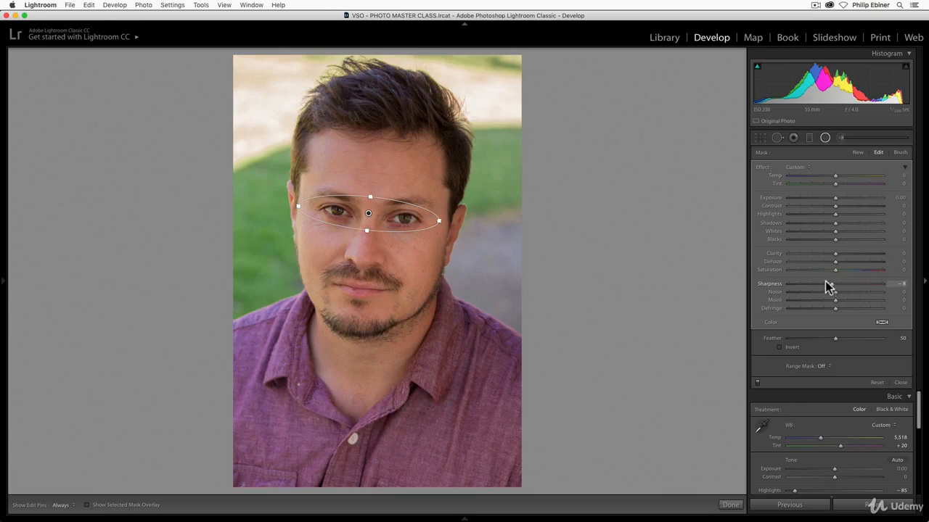
Set the eye radial filter's Sharpness to -100 and Clarity to -23
left_click_drag(830, 286, 739, 280)
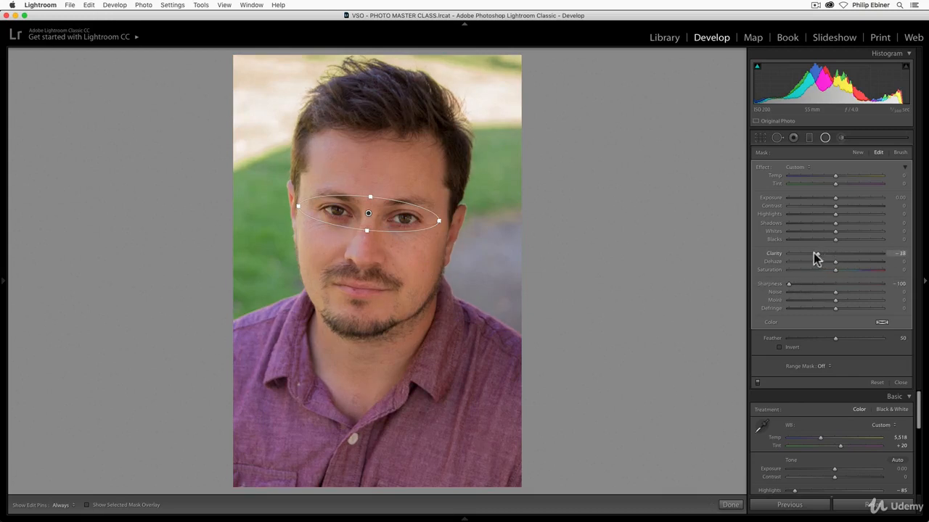
left_click_drag(814, 254, 788, 255)
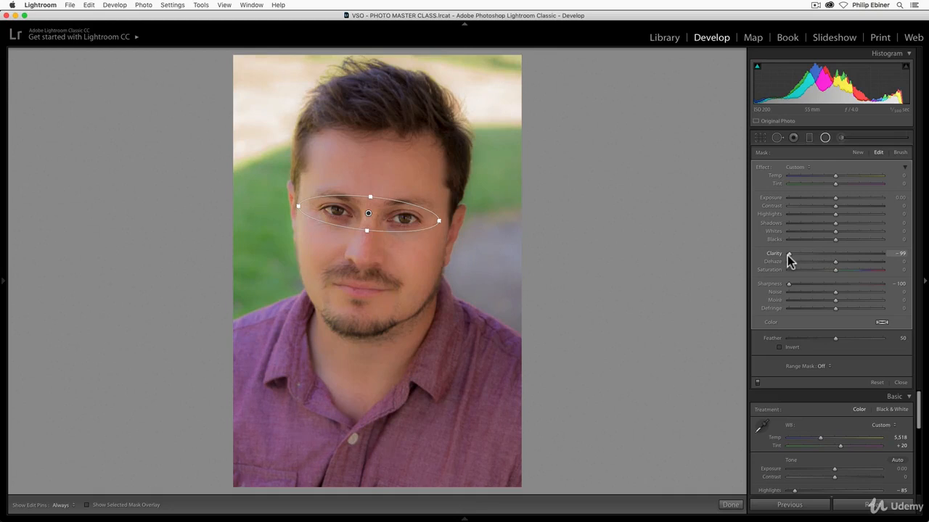
left_click_drag(803, 256, 823, 256)
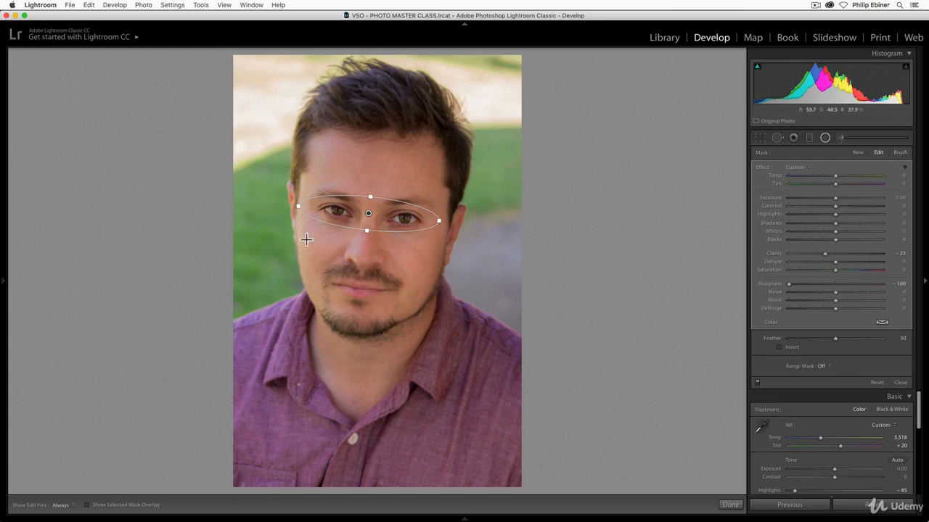
Show the mask overlay and erase the radial mask from the nose, mouth and beard with Auto Mask, size 9.0, Feather 89 and Flow 77
left_click(900, 152)
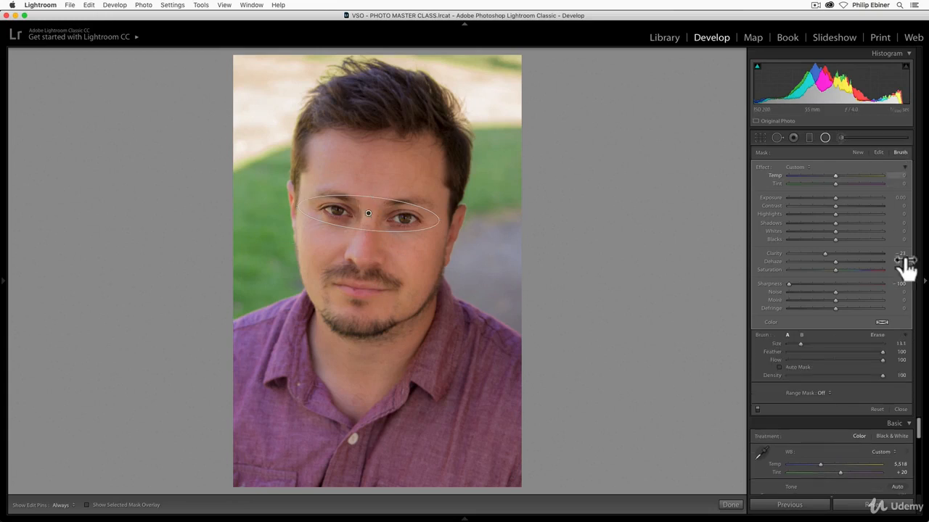
left_click(876, 336)
key("o")
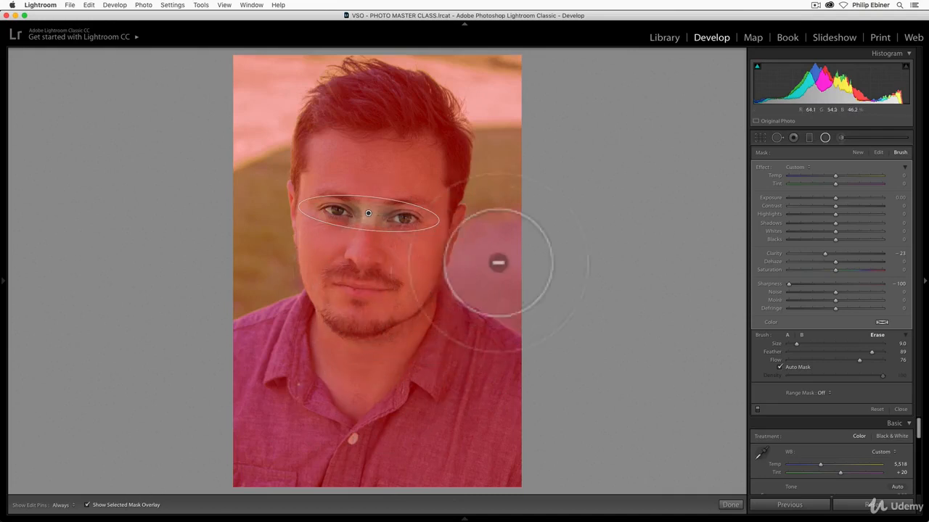
left_click(872, 361)
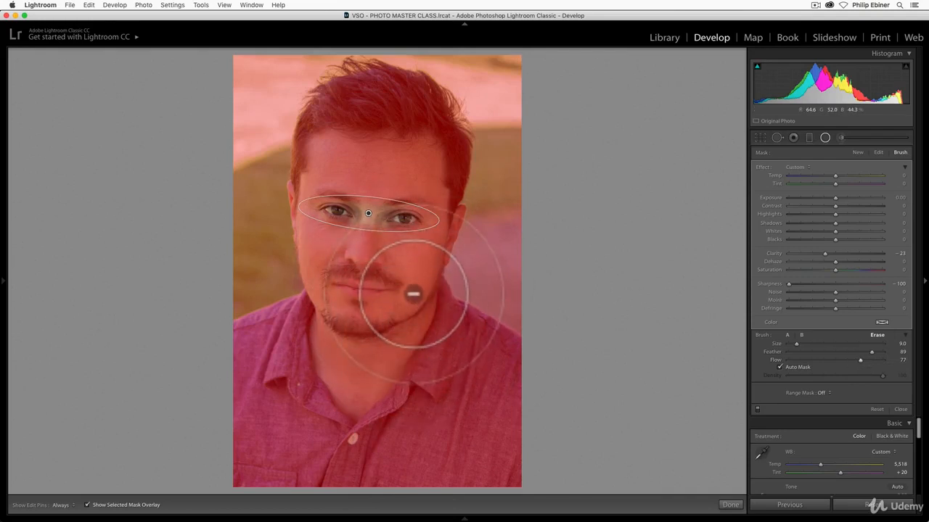
key("h")
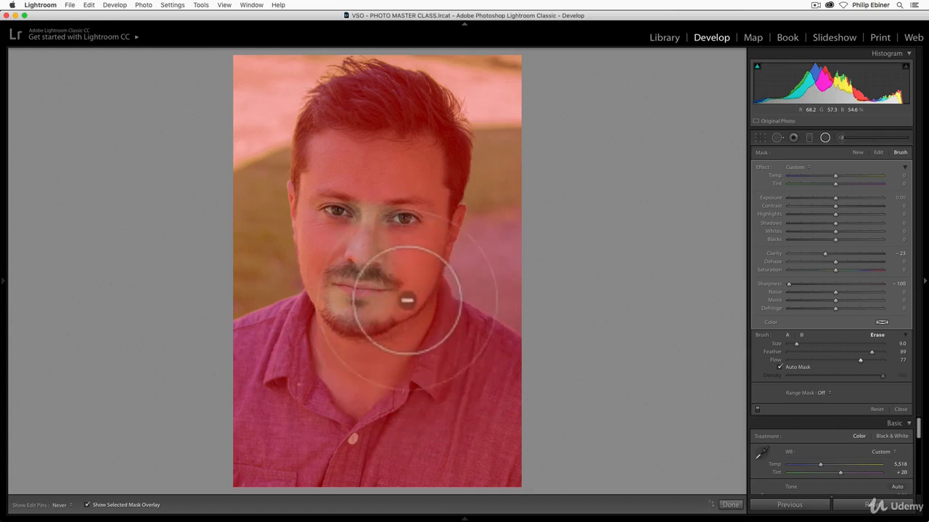
left_click_drag(389, 325, 410, 318)
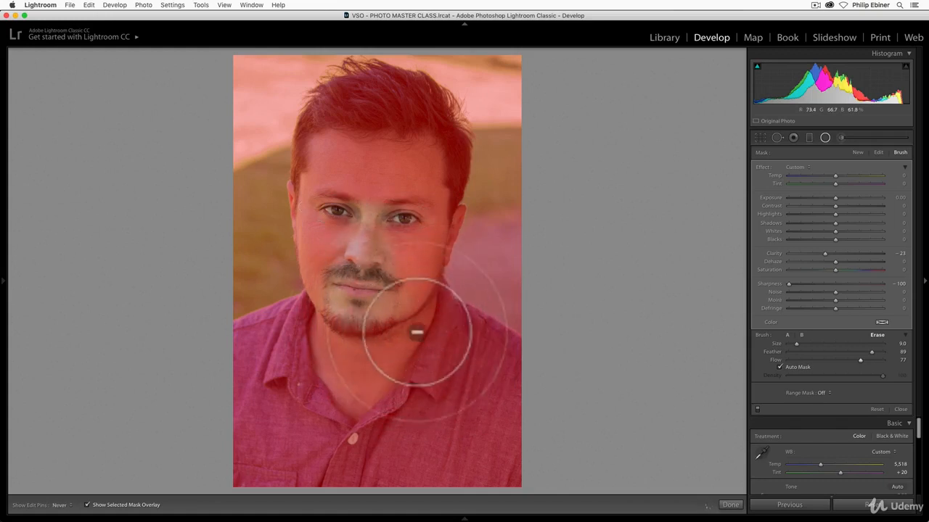
Enlarge the erase brush to size 22.2 with Flow 45, lighten the mask across the face, and hide the mask overlay
left_click_drag(796, 344, 808, 344)
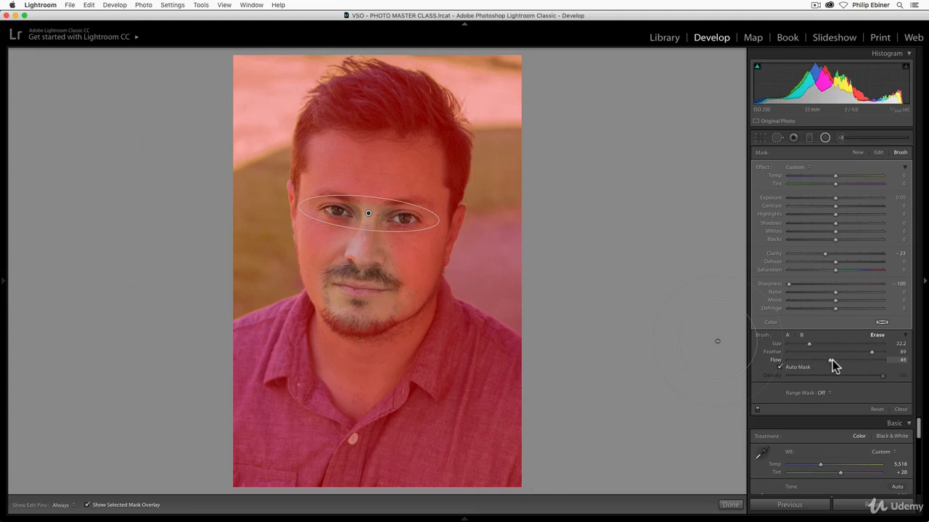
key("h")
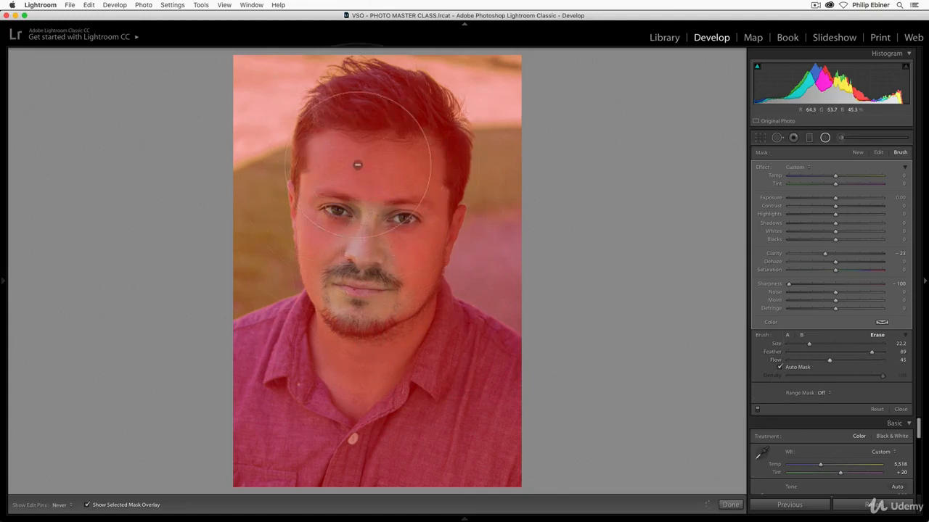
key("h")
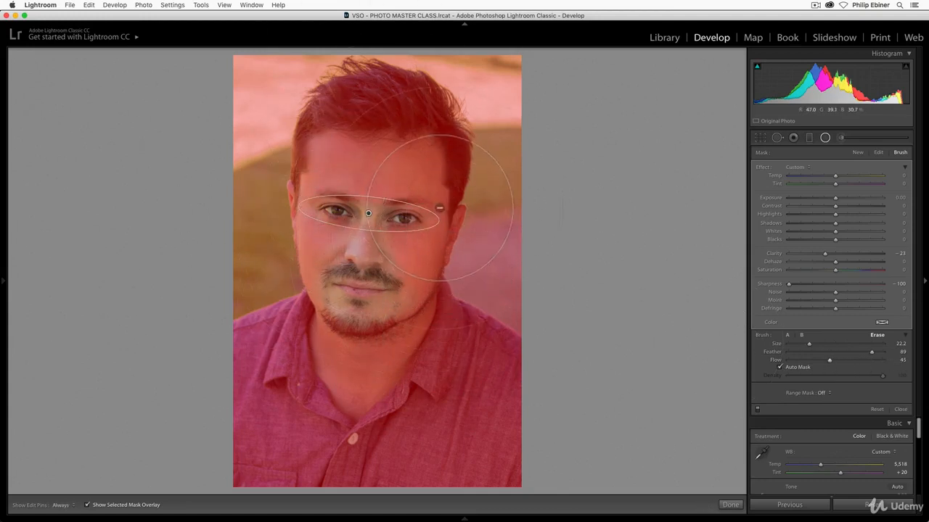
key("h")
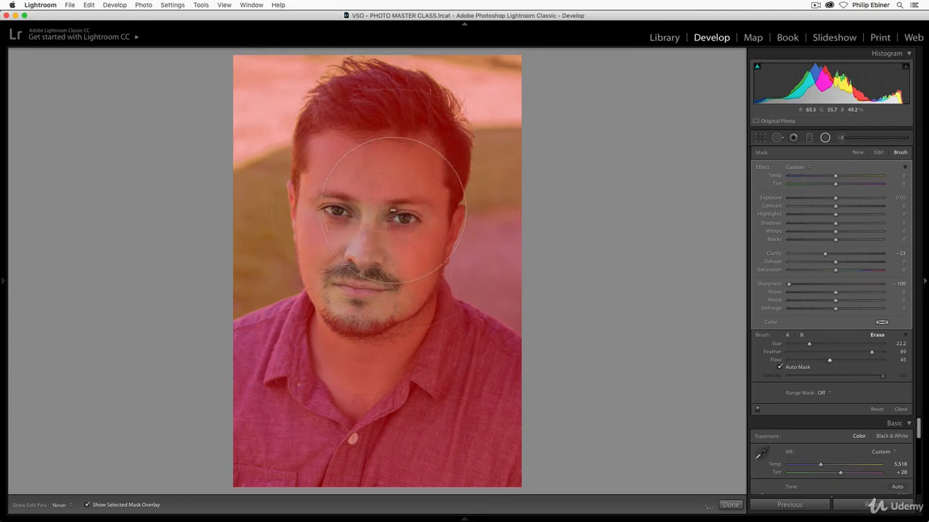
key("h")
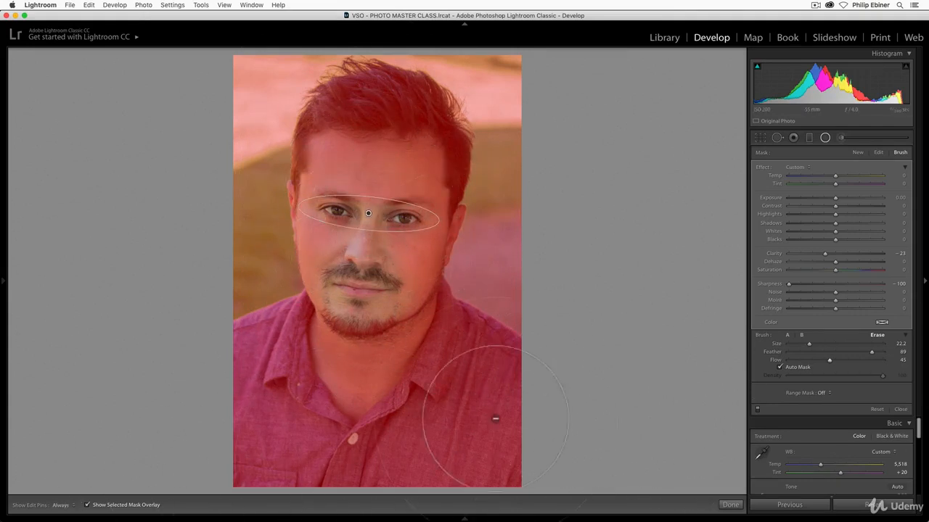
key("o")
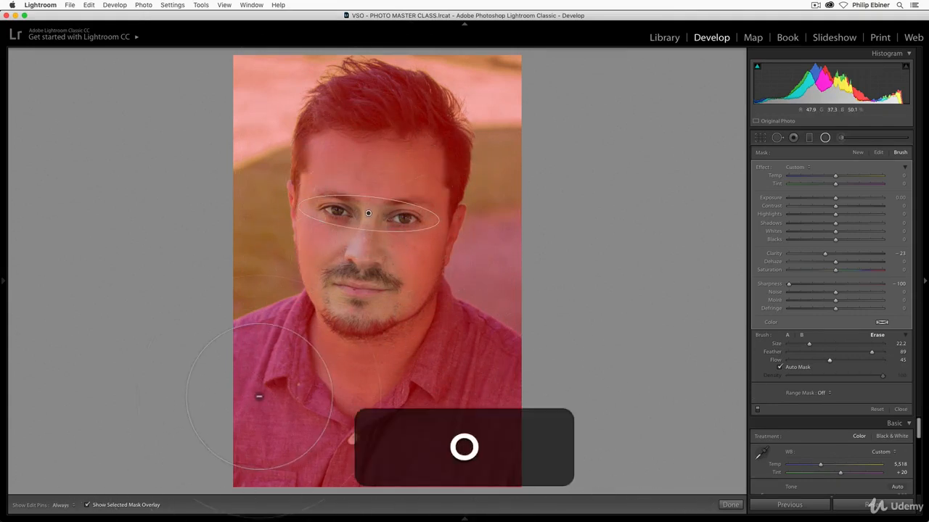
key("o")
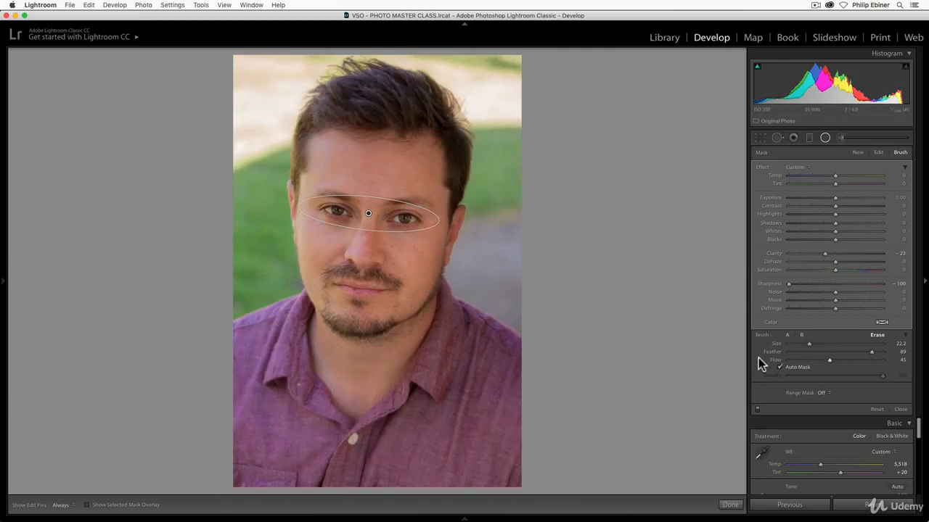
Compare the portrait with the radial filter effect off and on
left_click(758, 410)
left_click(758, 410)
left_click(758, 411)
left_click(758, 410)
left_click(758, 410)
left_click(758, 411)
Add a second radial filter as a tilted upright oval around the face, check its mask overlay, and set Sharpness to -50
left_click(856, 153)
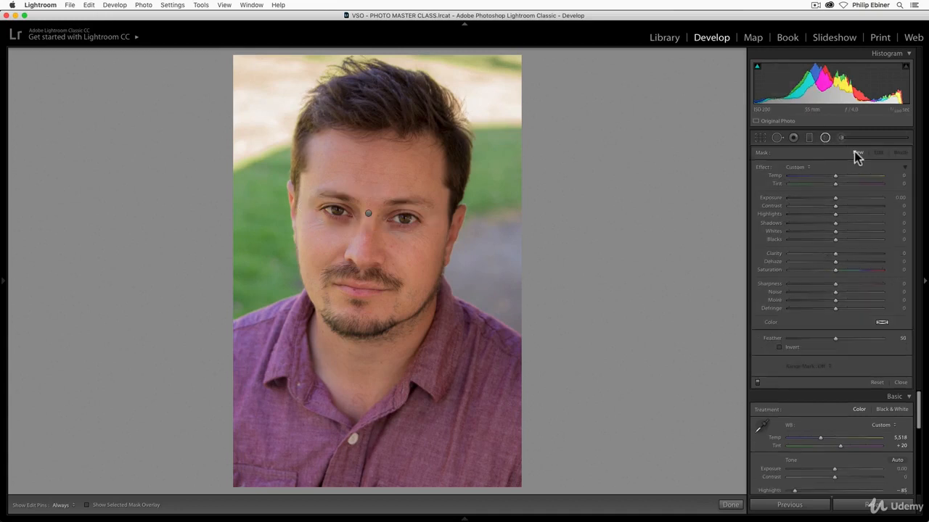
left_click_drag(342, 159, 370, 221)
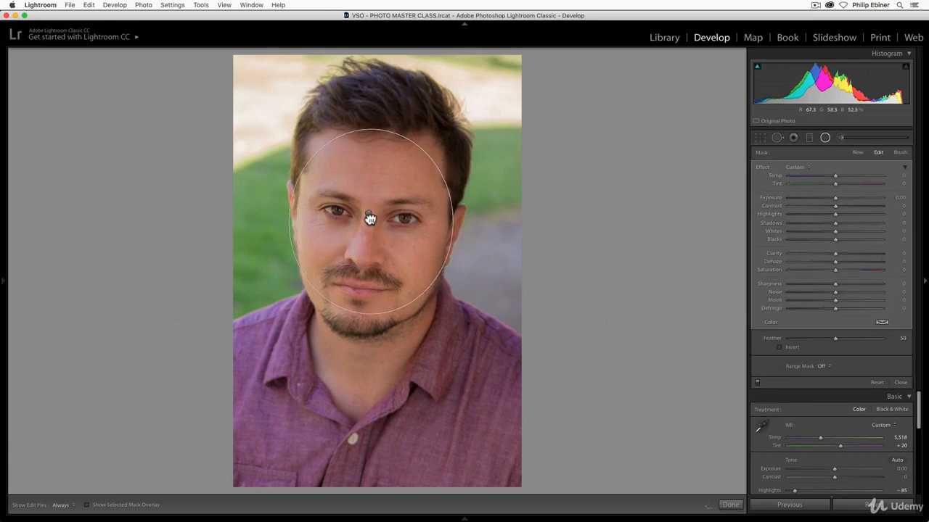
left_click_drag(371, 125, 387, 99)
key("o")
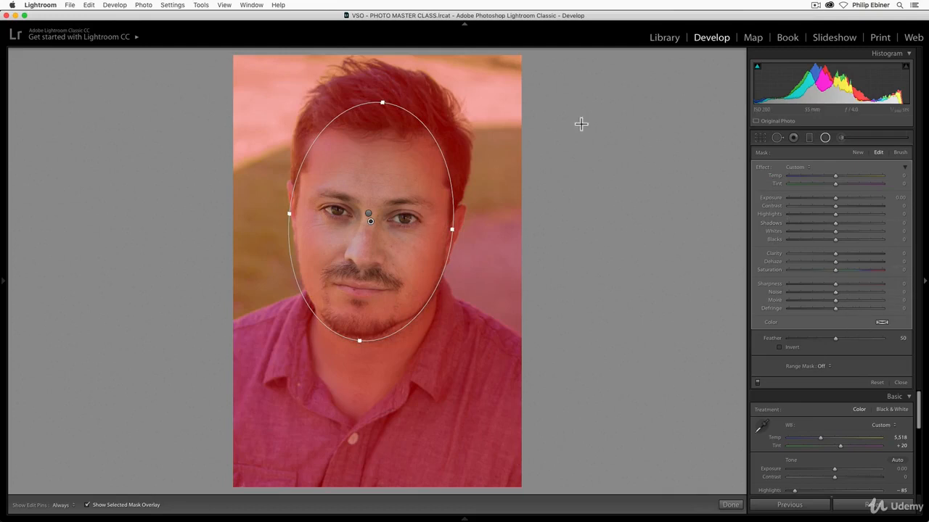
key("o")
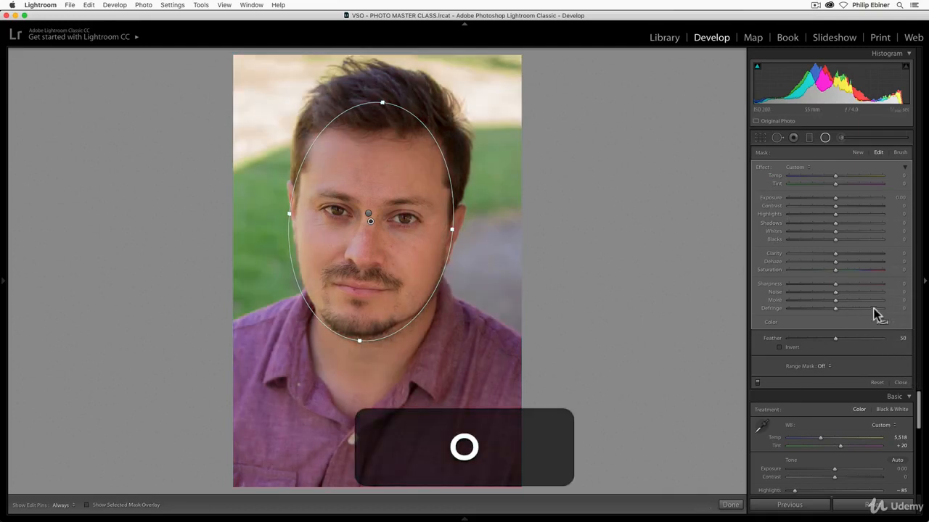
left_click_drag(803, 286, 764, 285)
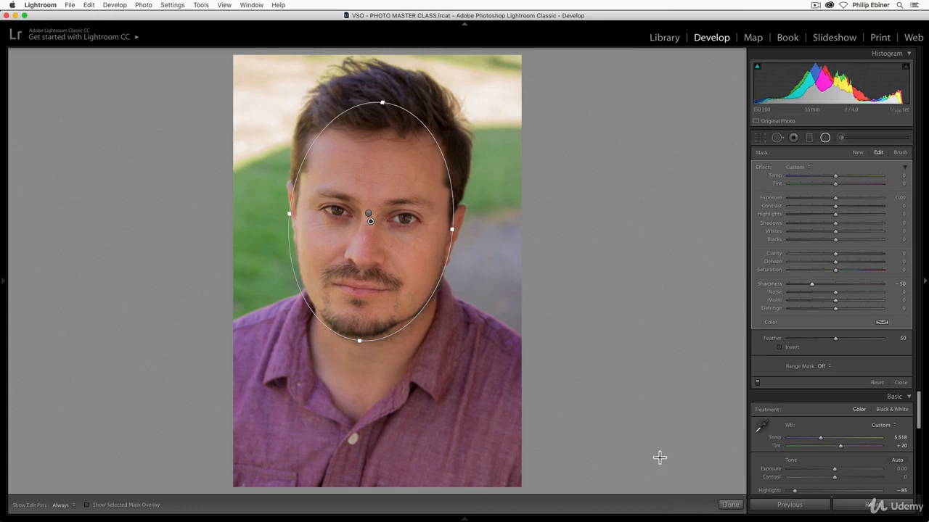
Compare the portrait with both radial filters off and on, close the Radial Filter tool and reopen it
left_click(757, 381)
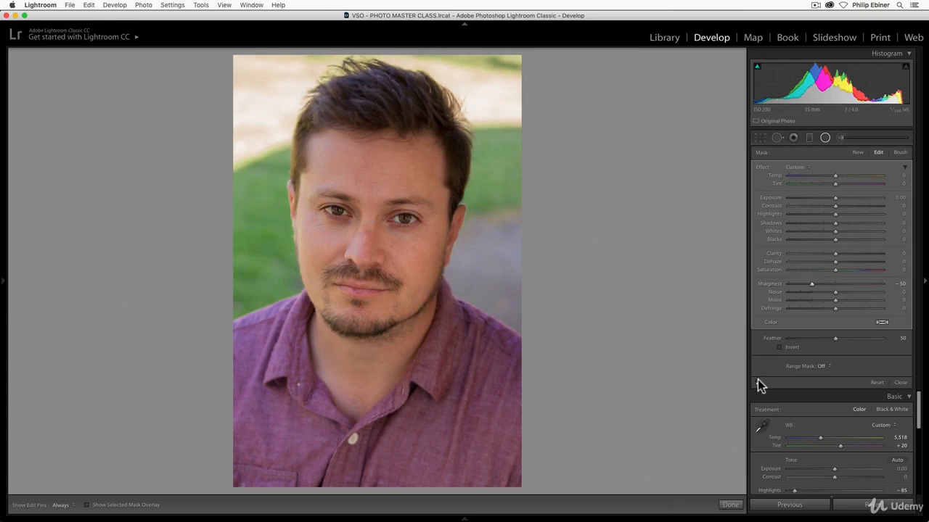
left_click(757, 381)
left_click(758, 381)
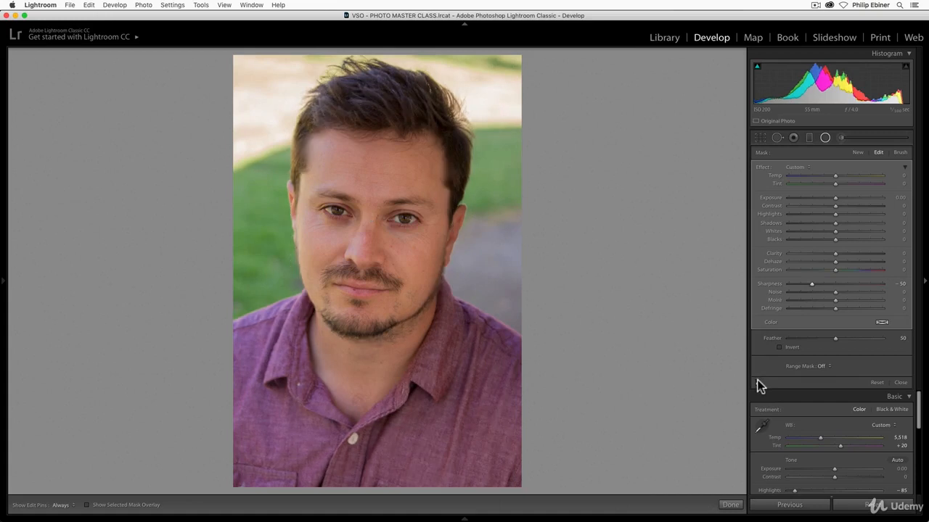
left_click(730, 505)
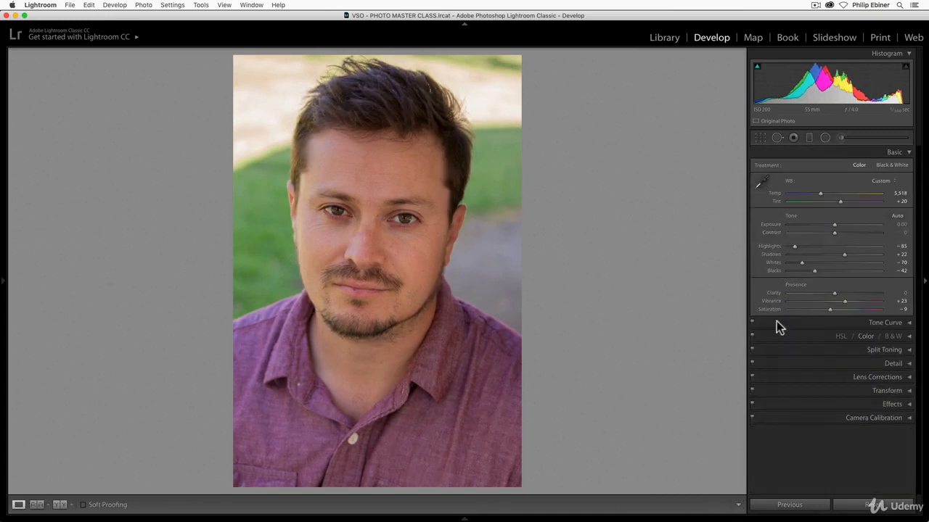
key("shift+m")
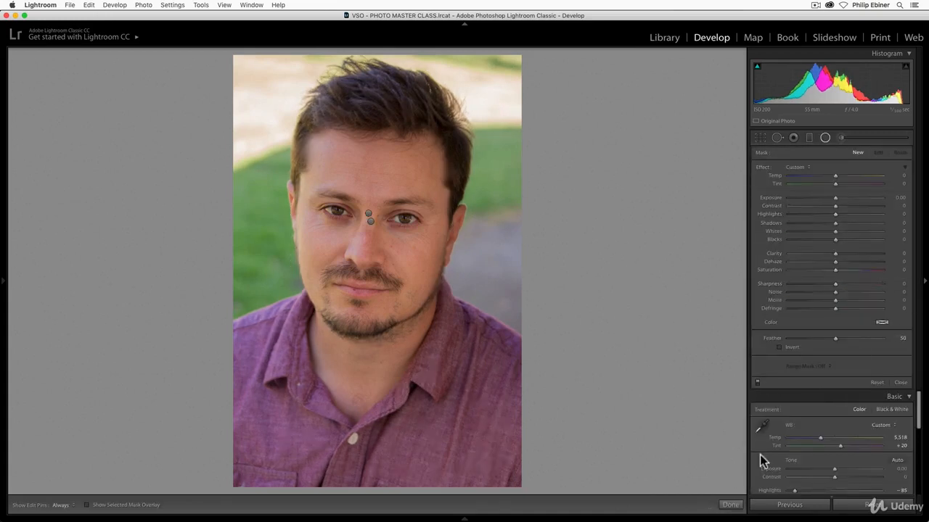
Close the Radial Filter tool and compare the portrait before and after the edits
left_click(730, 505)
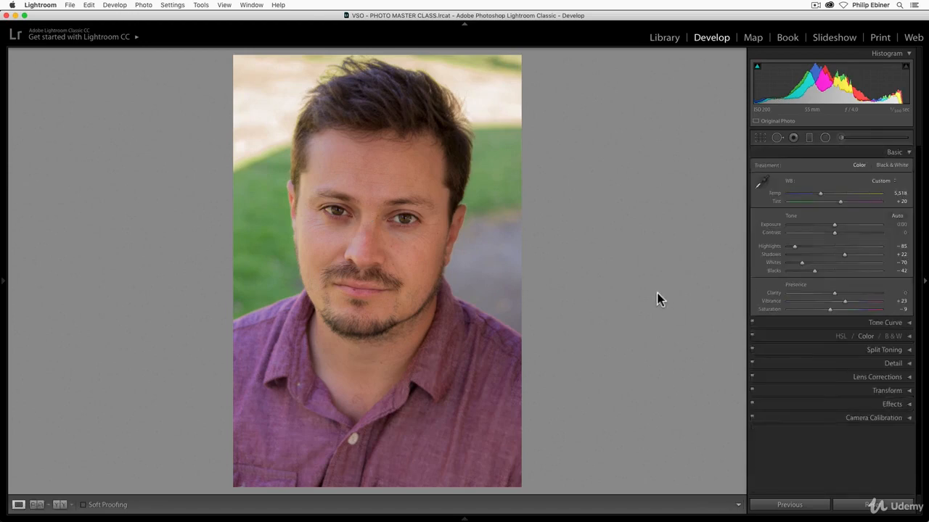
key("backslash")
key("backslash")
key("backslash")
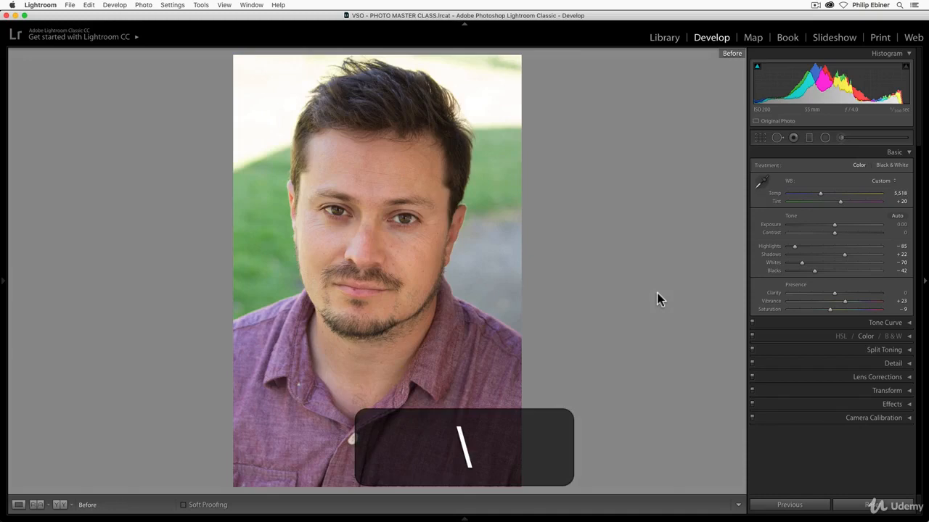
key("backslash")
key("backslash")
key("backslash")
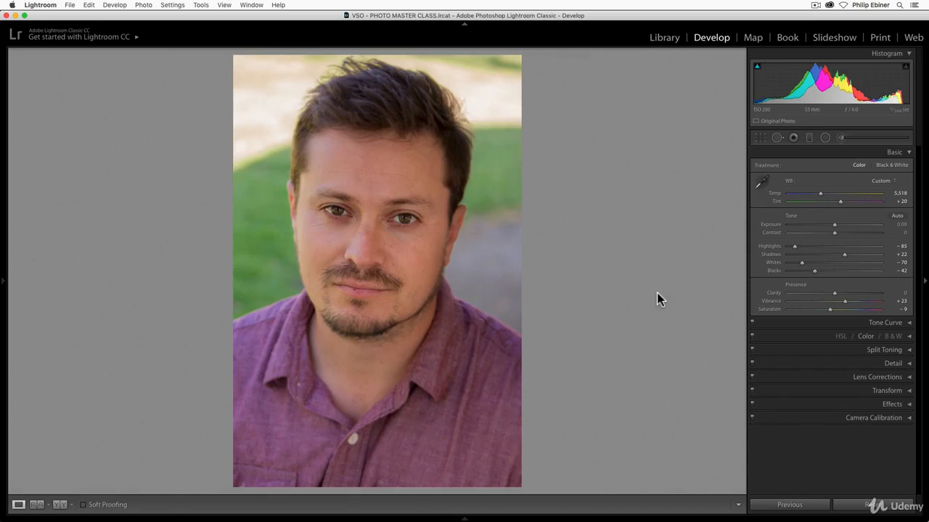
Paint an adjustment brush mask of size 6.7 over both eyes, checking its coverage with the mask overlay
key("z")
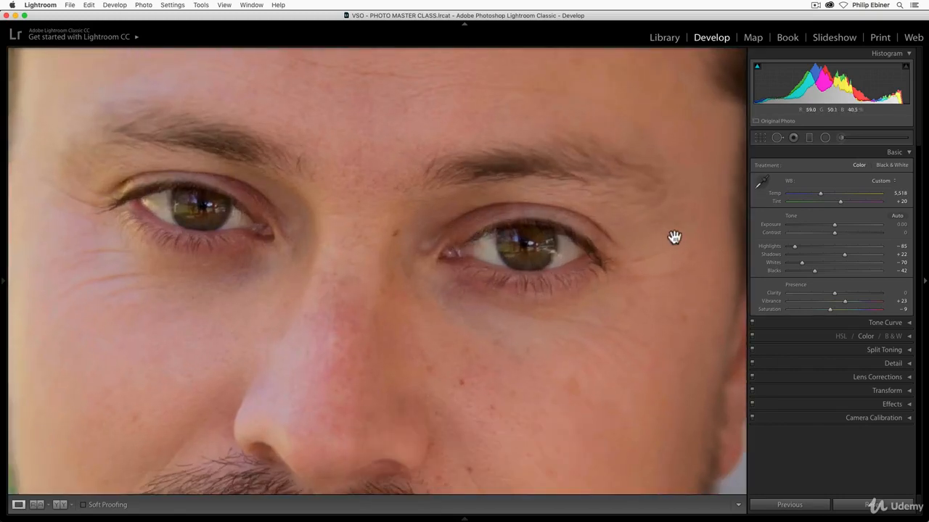
left_click(841, 138)
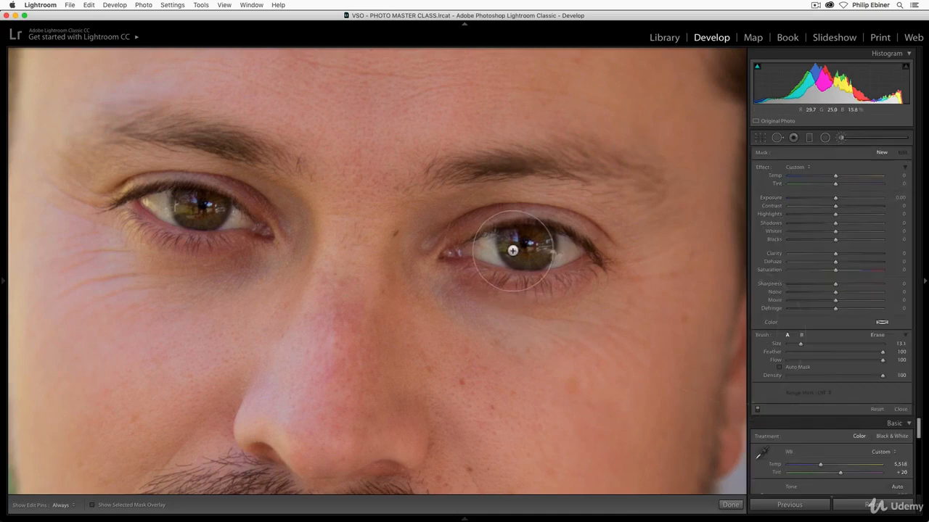
left_click_drag(801, 344, 794, 344)
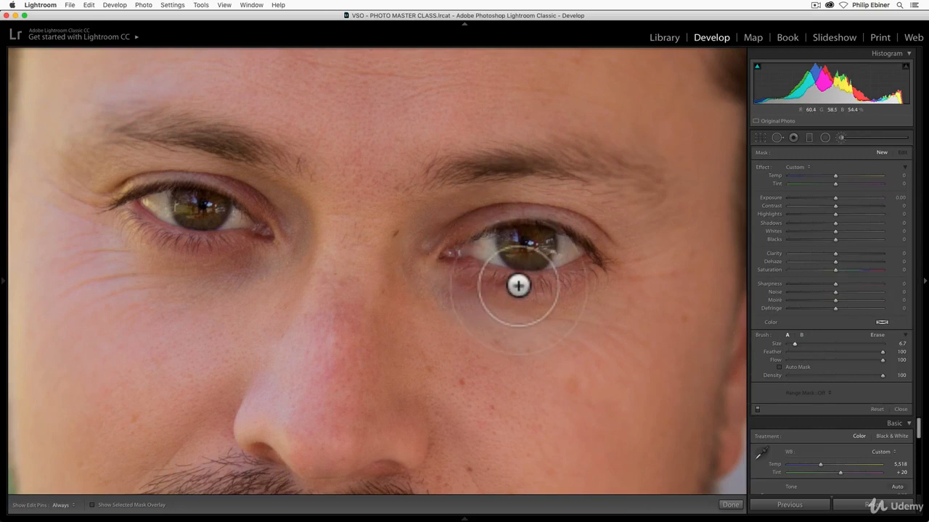
mouse_move(520, 283)
left_mouse_down()
mouse_move(607, 280)
mouse_move(564, 292)
mouse_move(513, 288)
mouse_move(537, 293)
left_mouse_up()
key("o")
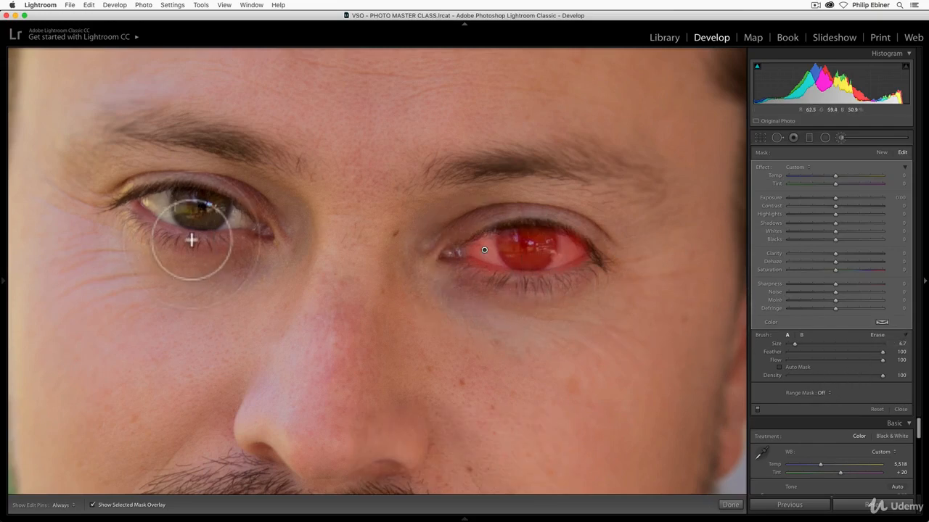
key("h")
mouse_move(190, 240)
left_mouse_down()
mouse_move(267, 252)
mouse_move(190, 242)
left_mouse_up()
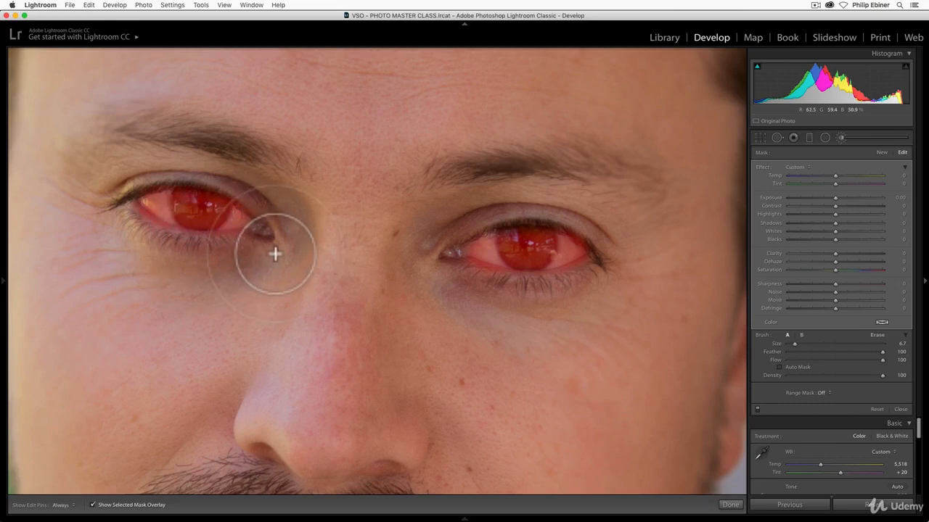
Limit the eye mask with a Color range mask sampled from the white of the eye at Amount 24, and hide the overlay
left_click(826, 395)
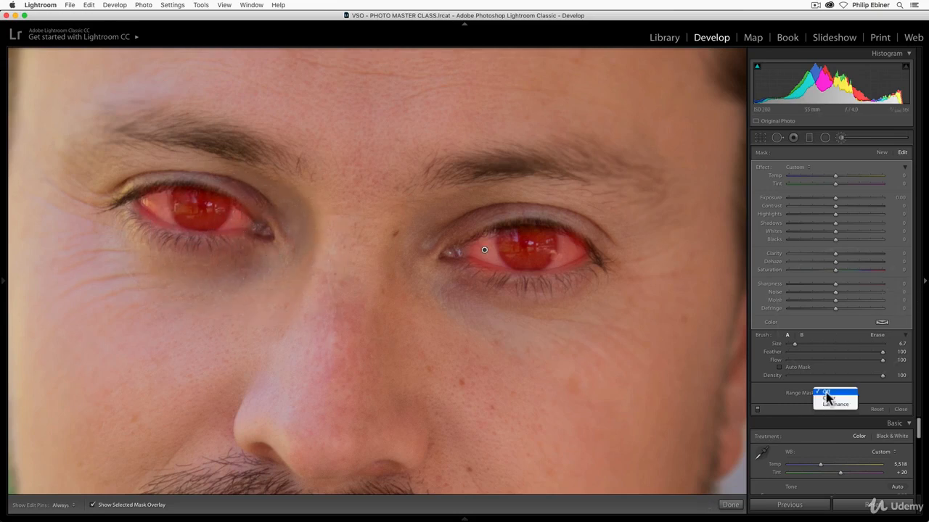
left_click(840, 399)
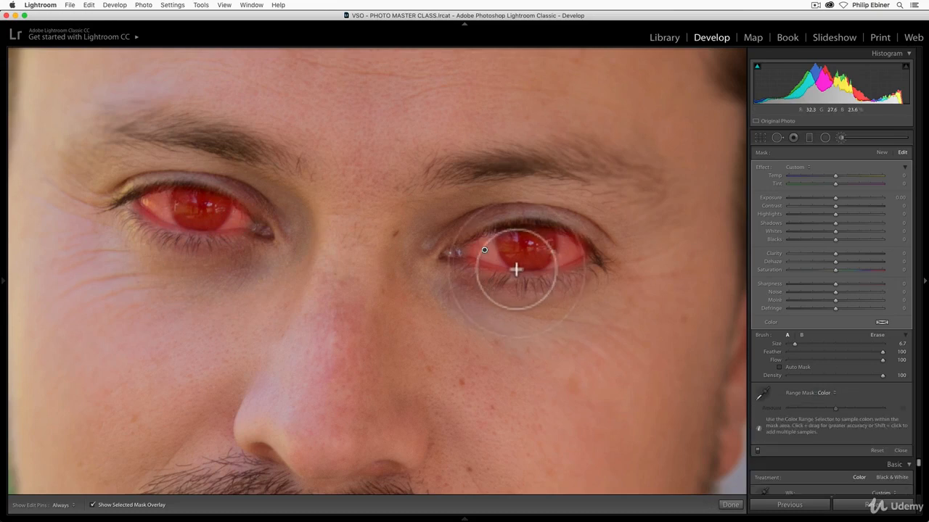
left_click(762, 395)
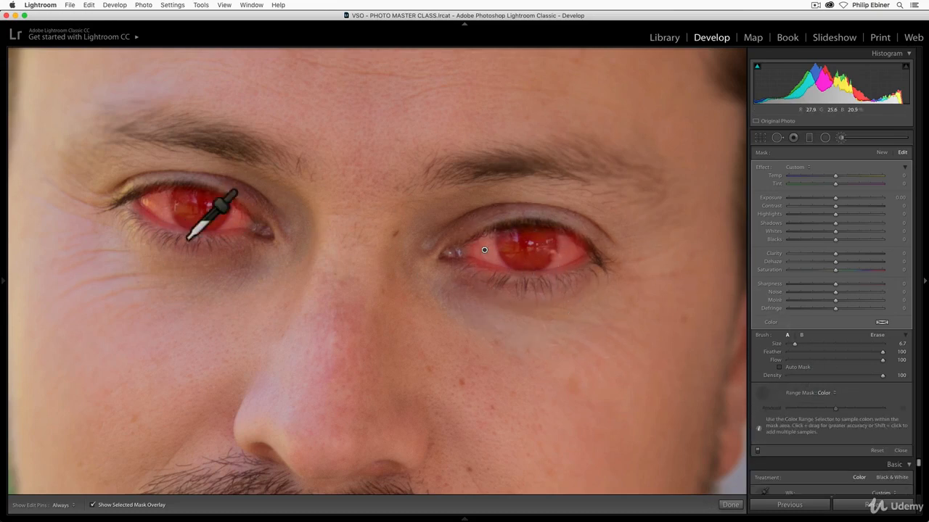
left_click(235, 247)
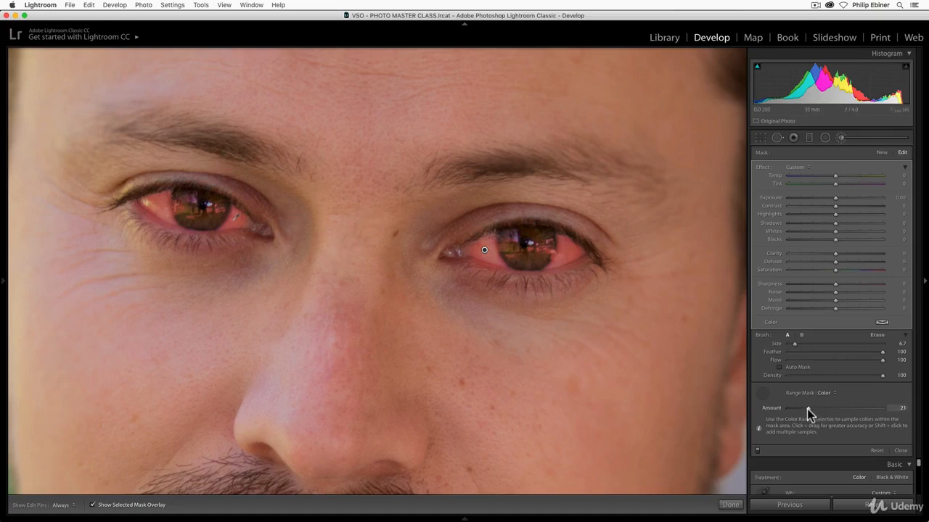
left_click_drag(877, 410, 811, 411)
key("o")
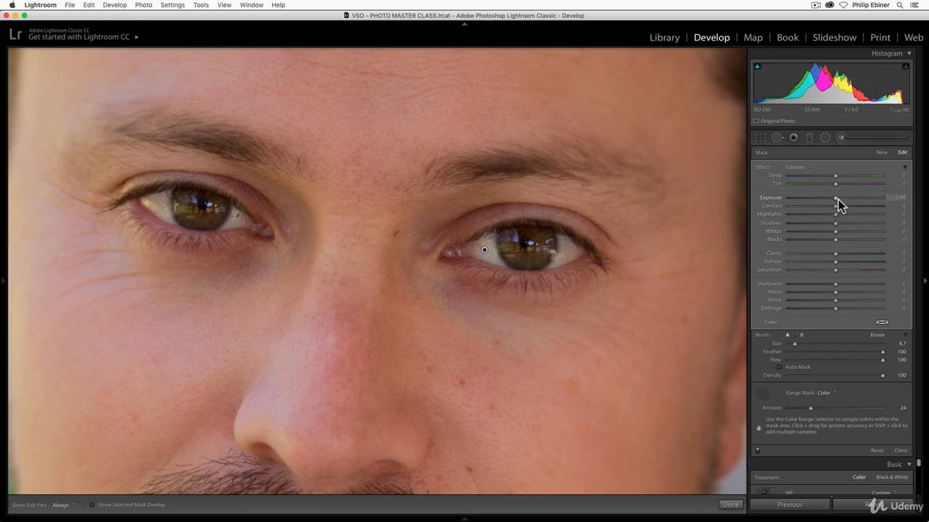
Set Whites to 49 for the eye whites mask and compare the eyes with and without the edits
left_click_drag(837, 199, 850, 232)
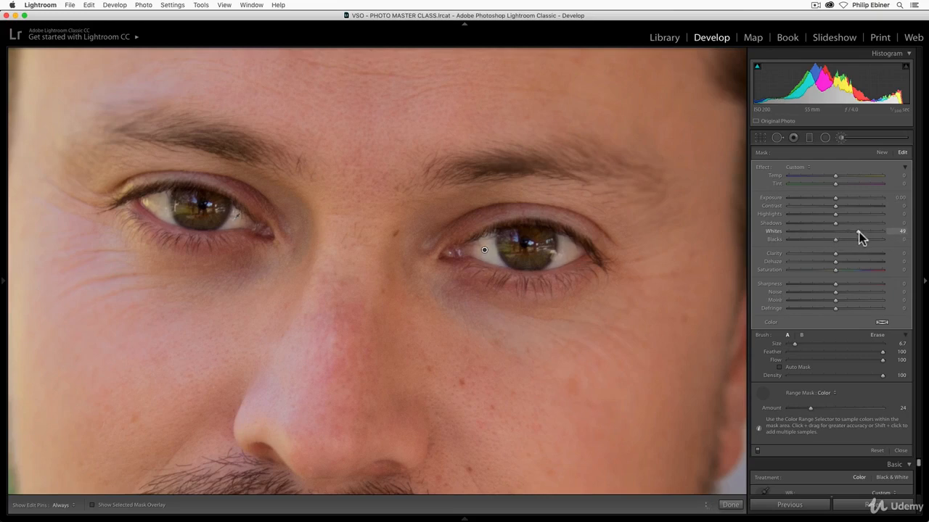
key("backslash")
key("backslash")
key("backslash")
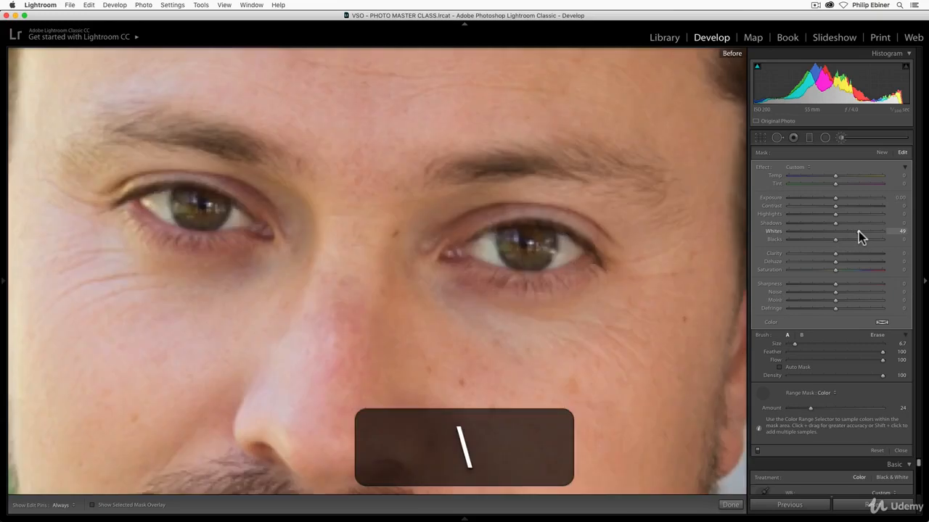
key("backslash")
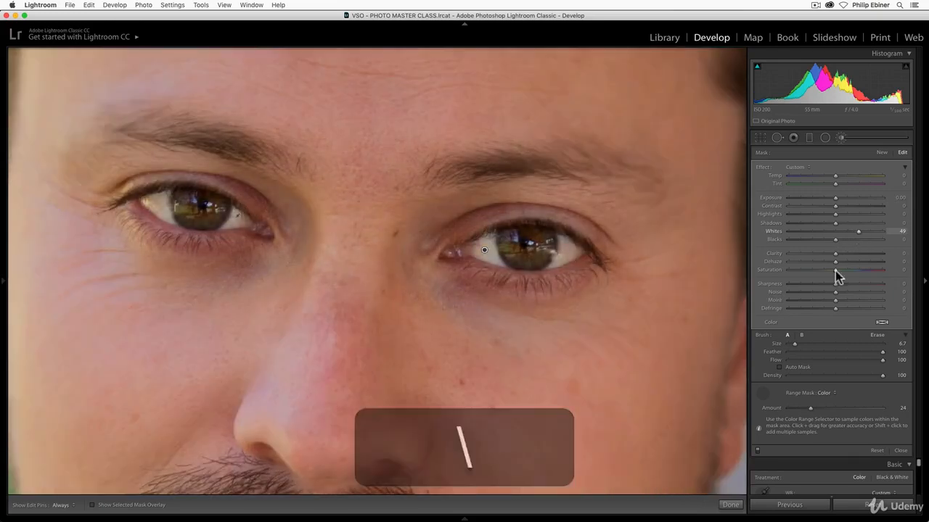
left_click(758, 450)
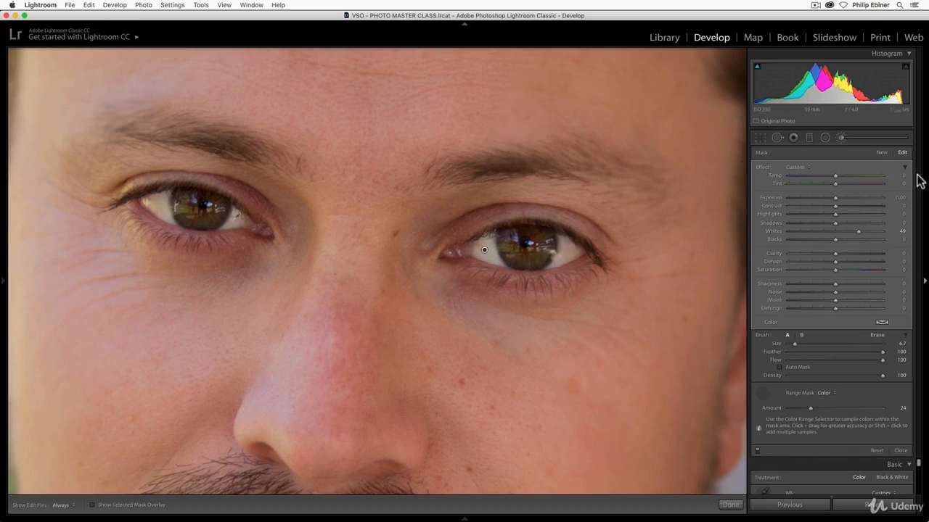
Paint a new adjustment brush mask over both irises and apply the Iris Enhance effect to it
left_click(881, 153)
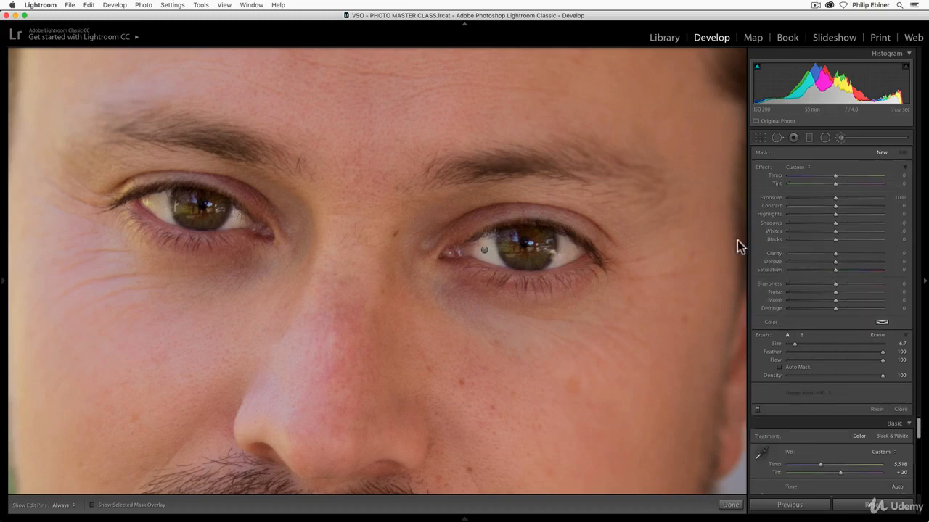
mouse_move(548, 282)
left_mouse_down()
mouse_move(563, 272)
mouse_move(576, 282)
mouse_move(561, 278)
left_mouse_up()
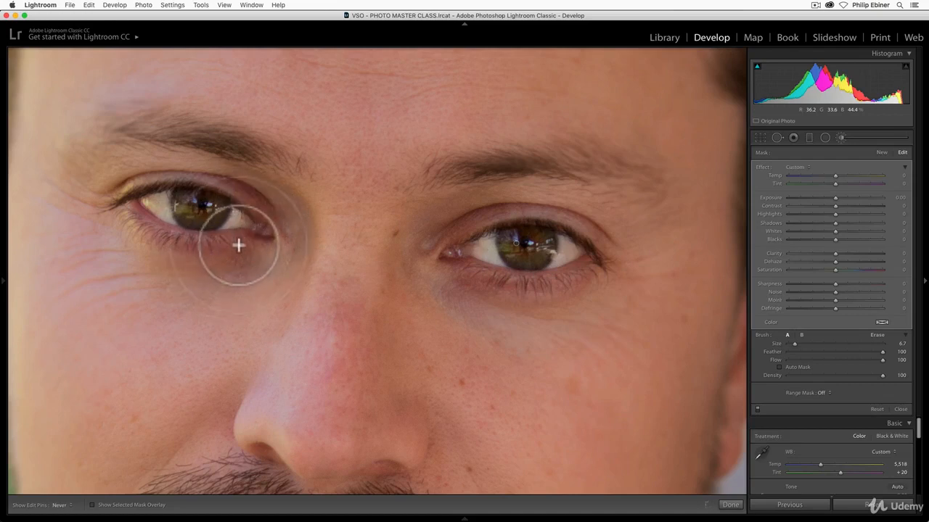
left_click(795, 168)
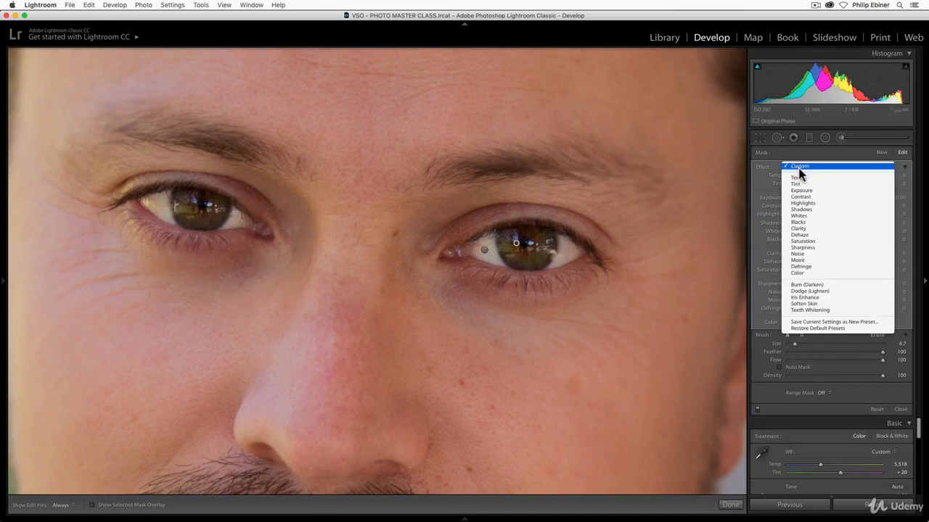
left_click(818, 298)
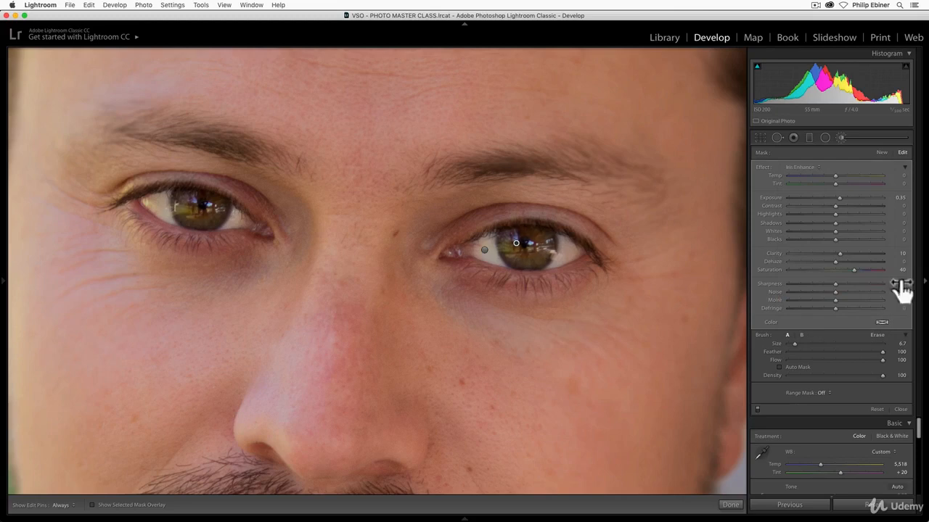
Remove the dark spot on the lower lip with the Spot Removal tool in Heal mode at size 44
key("space")
left_click_drag(510, 184, 506, 91)
left_click_drag(447, 276, 603, 2)
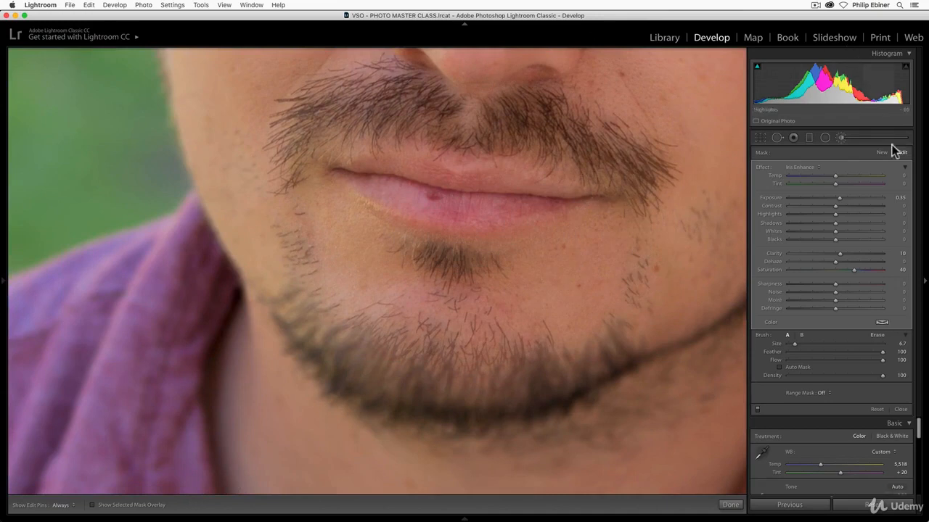
left_click(776, 139)
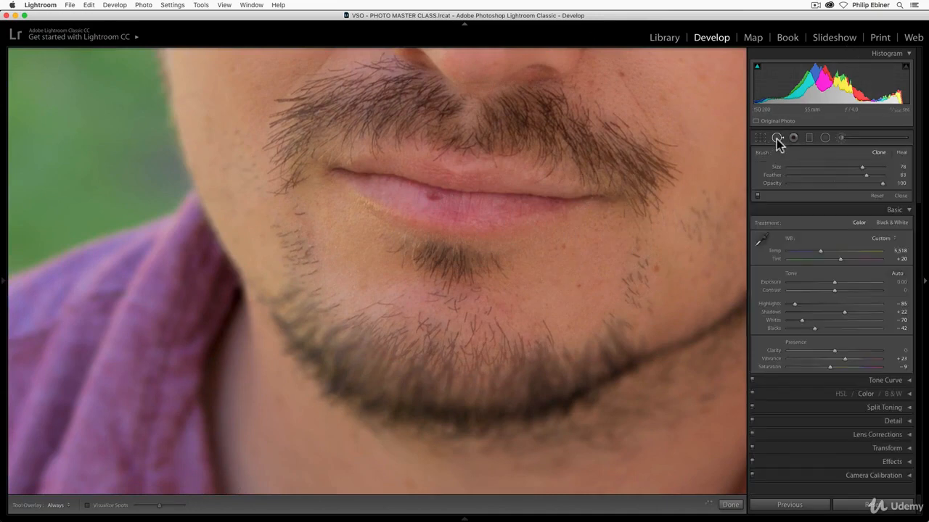
left_click(828, 166)
mouse_move(428, 195)
left_mouse_down()
mouse_move(436, 157)
mouse_move(468, 206)
left_mouse_up()
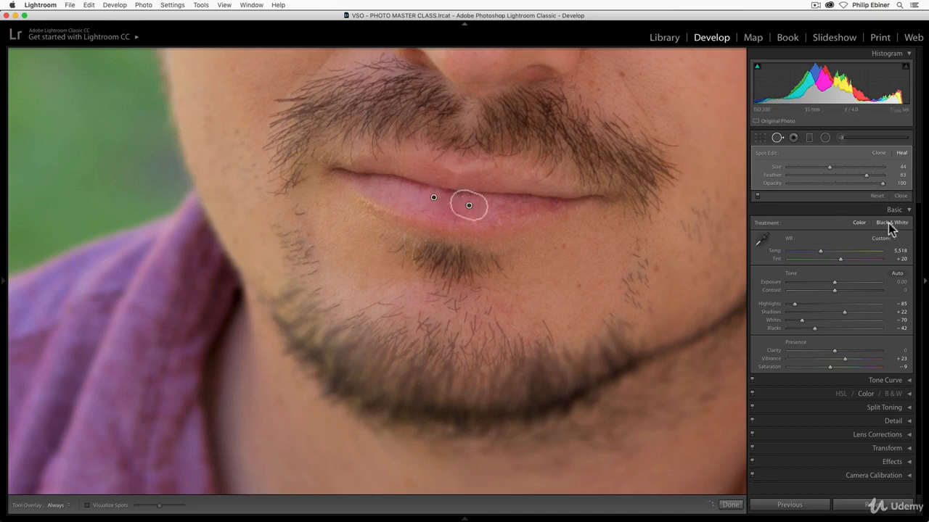
Heal a blemish on the forehead above the eyebrow with the spot size set to 46
key("space")
left_click_drag(648, 196, 460, 464)
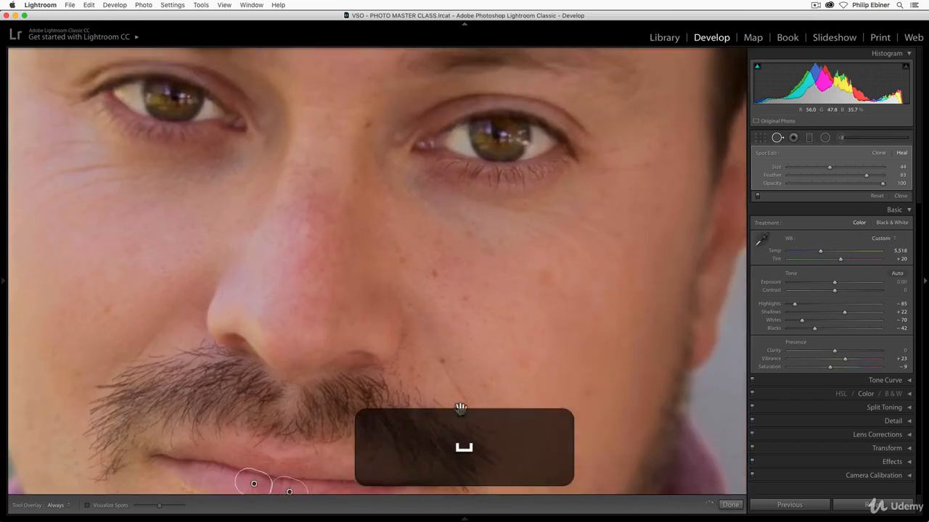
left_click_drag(537, 196, 542, 521)
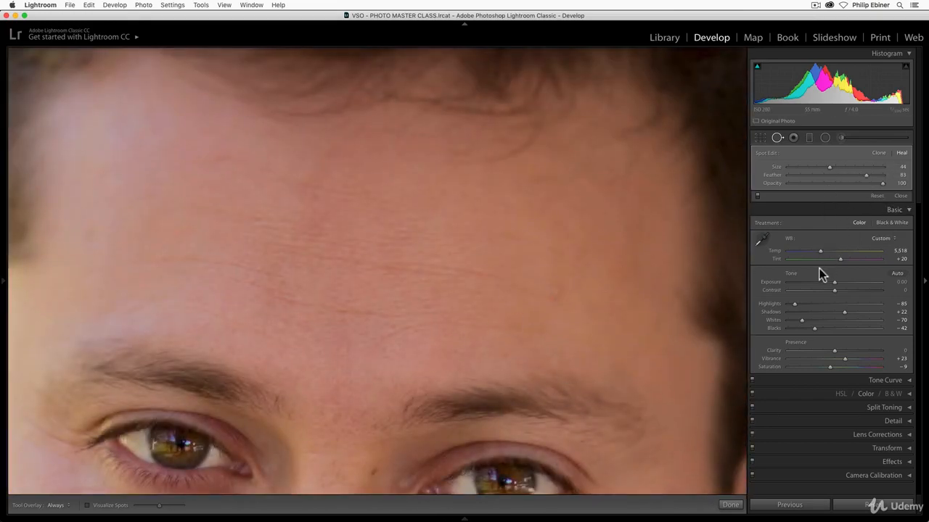
left_click_drag(829, 167, 831, 167)
left_click(552, 288)
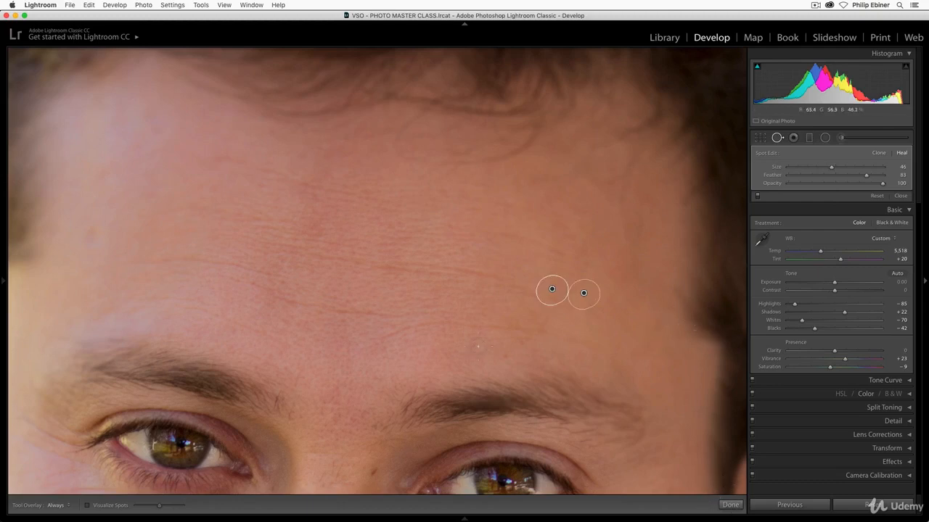
Paint a new adjustment brush mask with the Soften Skin effect over the skin of the face
key("z")
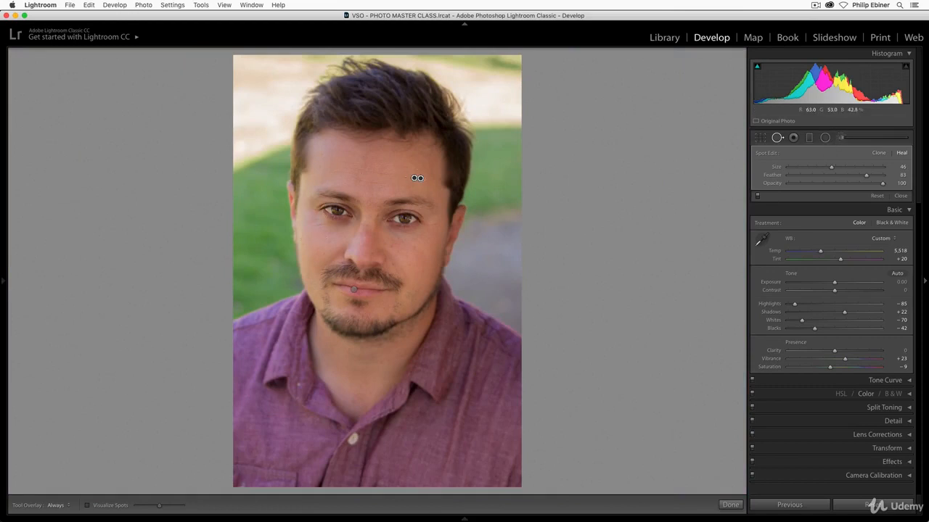
left_click(841, 137)
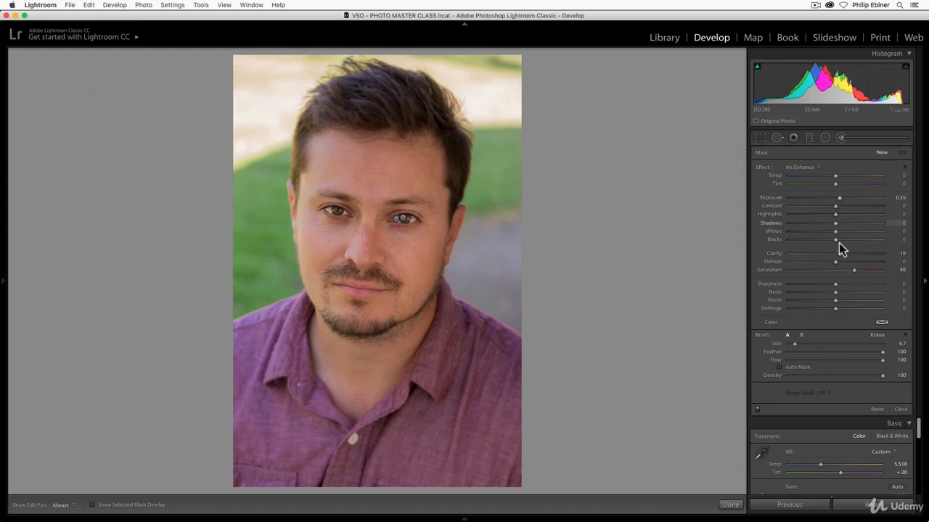
left_click(809, 167)
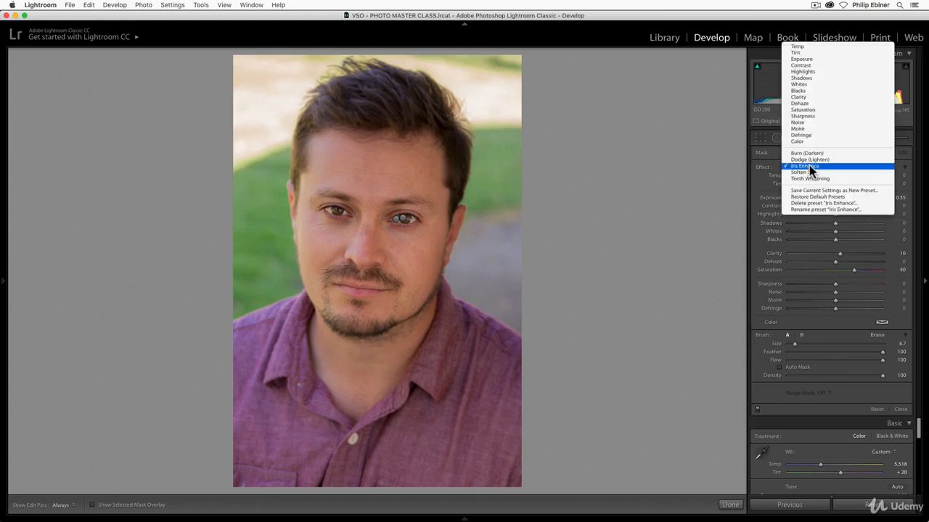
left_click(809, 172)
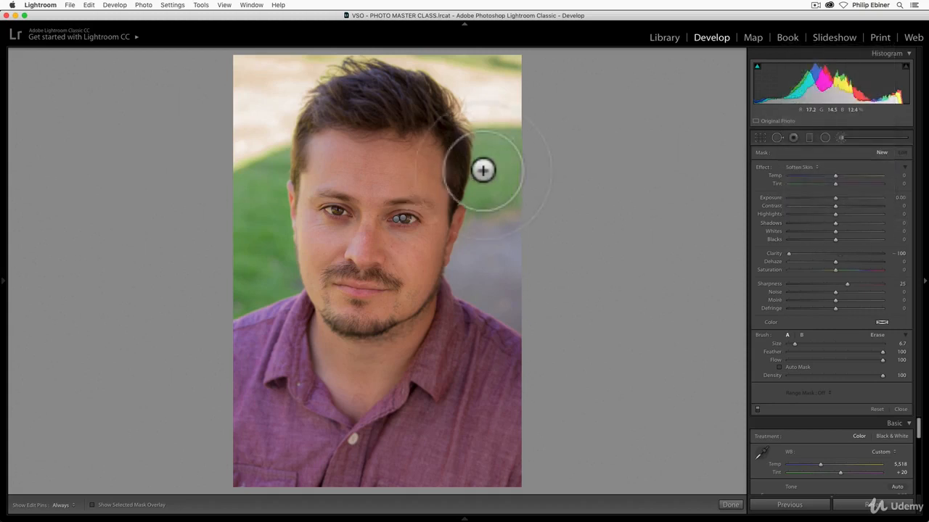
key("h")
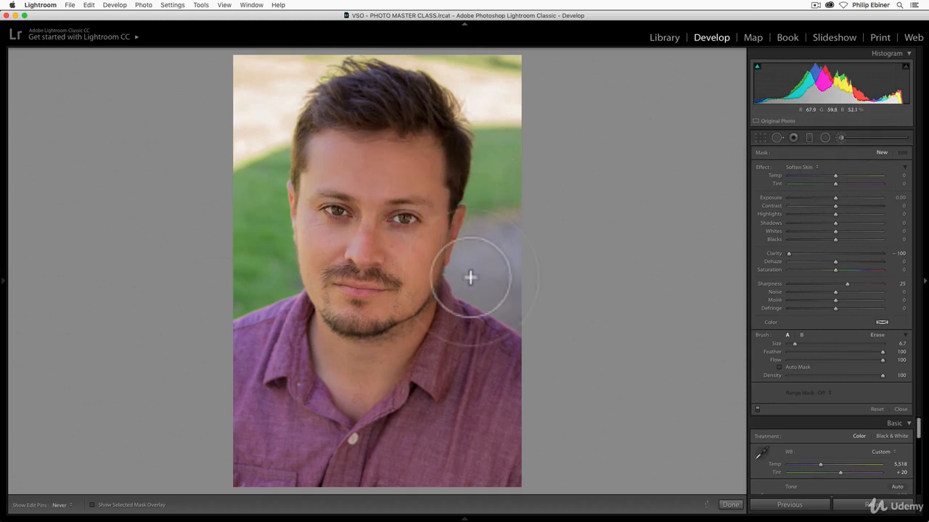
mouse_move(413, 278)
left_mouse_down()
mouse_move(356, 269)
mouse_move(352, 301)
mouse_move(362, 319)
left_mouse_up()
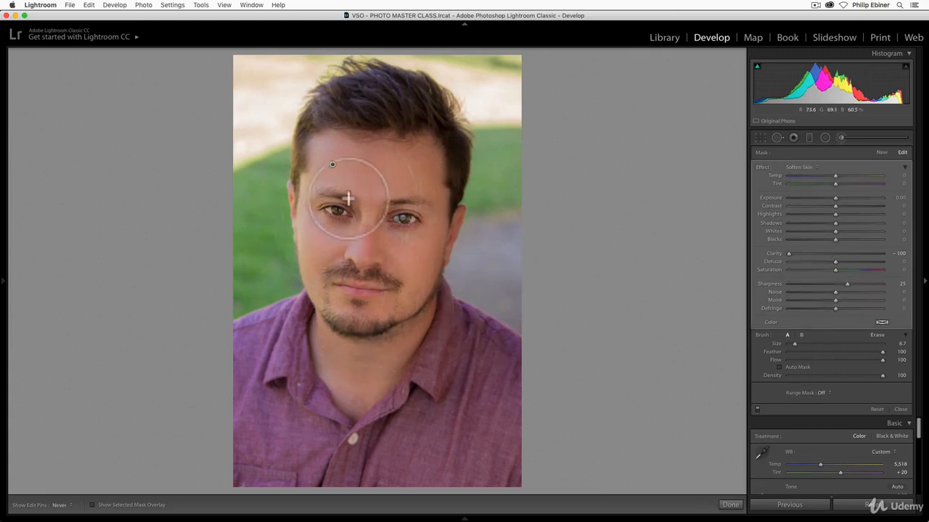
Show the mask overlay and fill the gaps in the Soften Skin mask above both eyebrows with brush size 19.5
key("h")
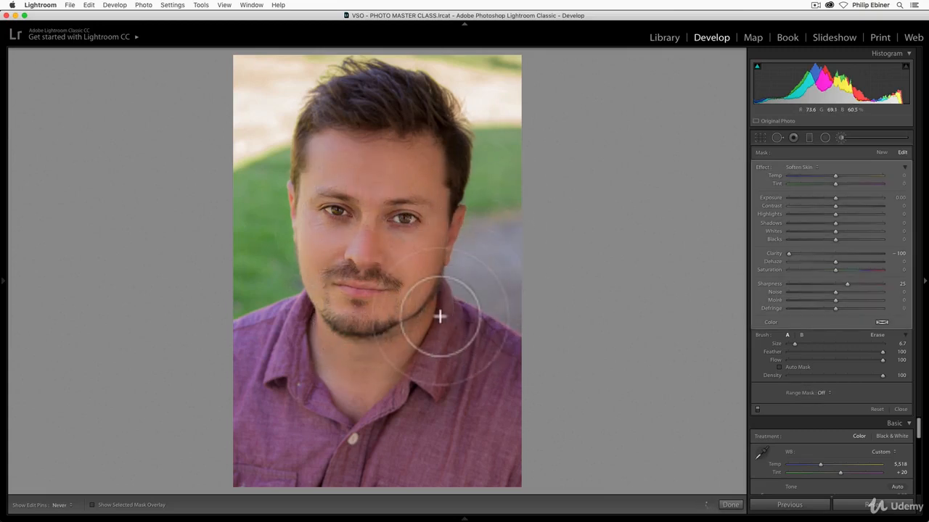
key("h")
key("z")
key("space")
left_click_drag(407, 398, 437, 160)
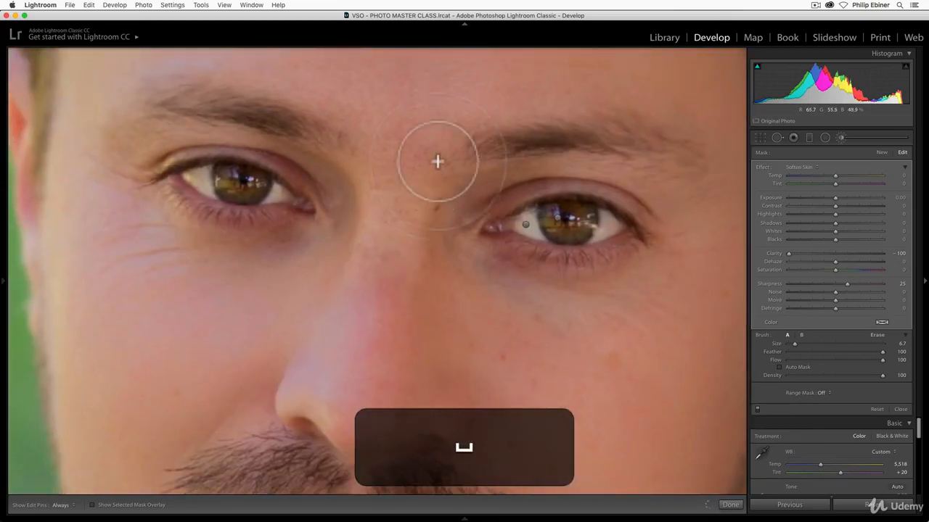
mouse_move(428, 279)
left_mouse_down()
mouse_move(437, 162)
mouse_move(435, 329)
left_mouse_up()
key("space")
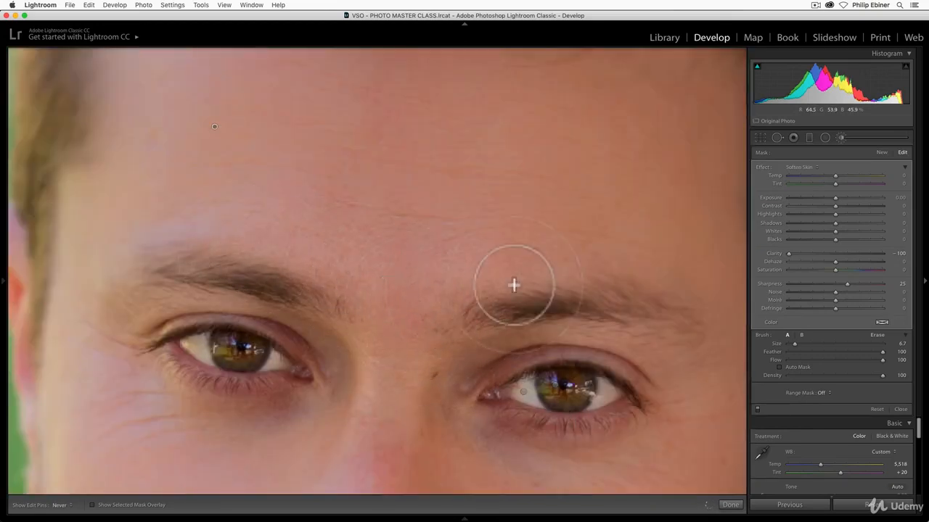
key("h")
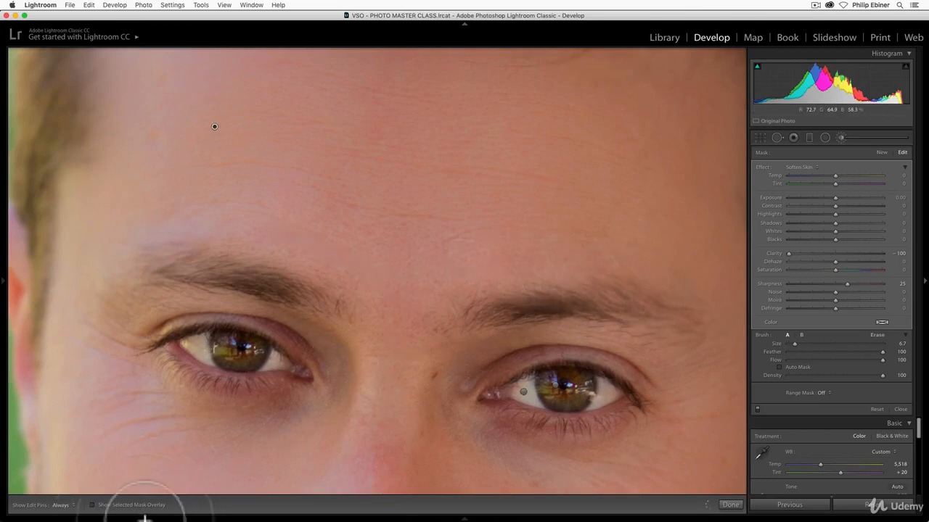
key("o")
key("h")
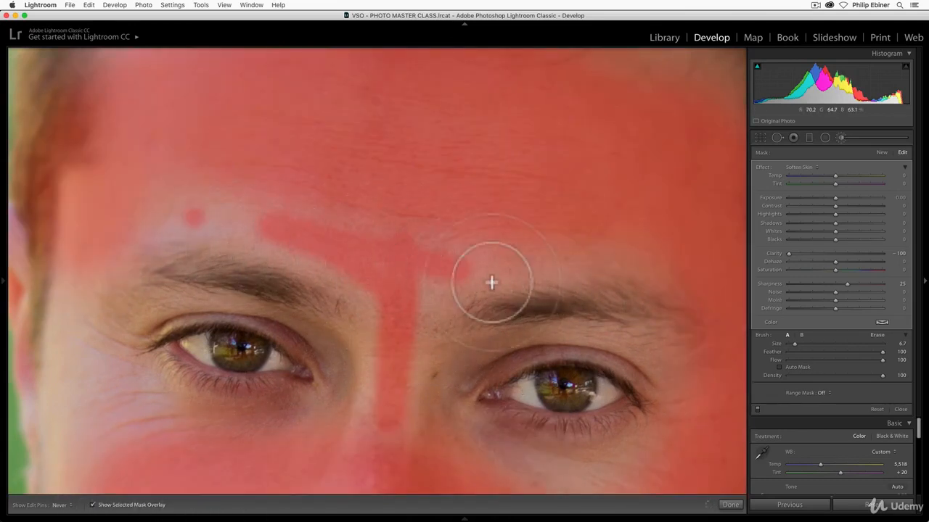
left_click_drag(795, 343, 805, 343)
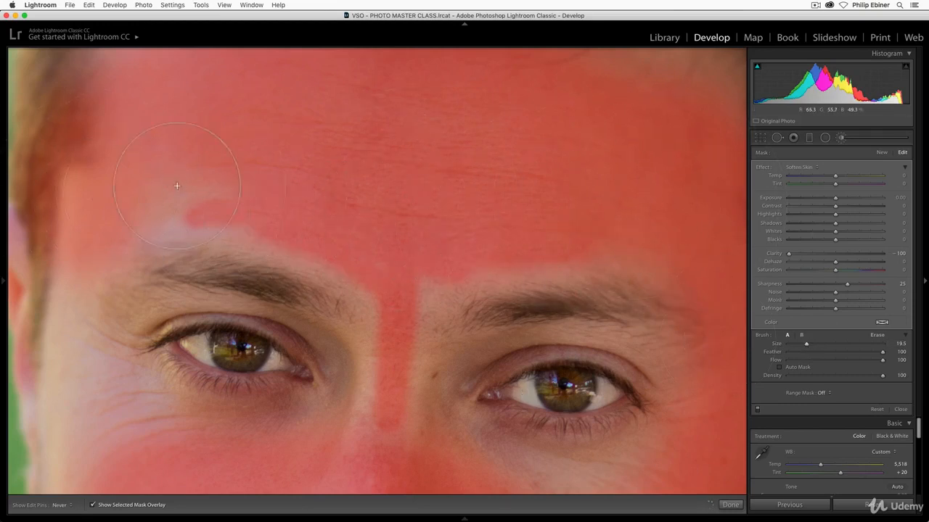
key("h")
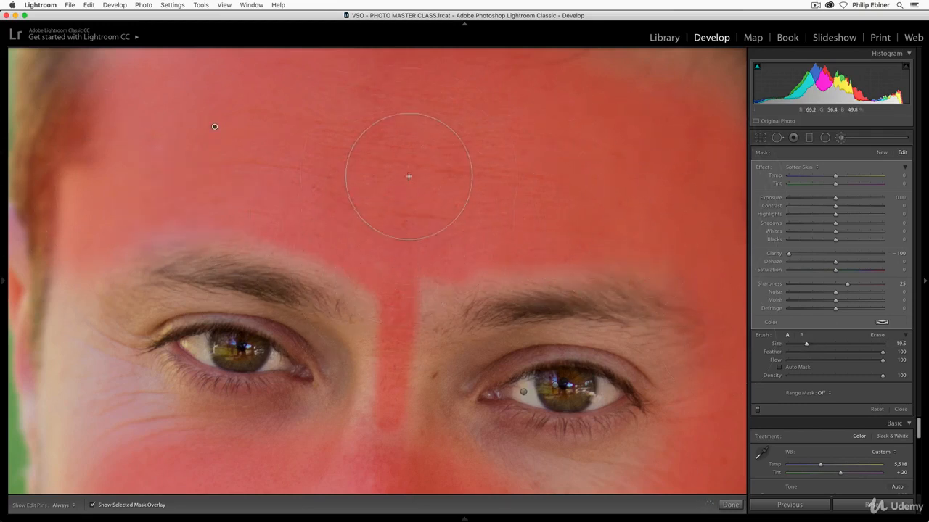
Extend the Soften Skin mask over the nose and the bare skin on both sides of the chin, and hide the overlay
key("space")
left_click_drag(403, 302, 412, 30)
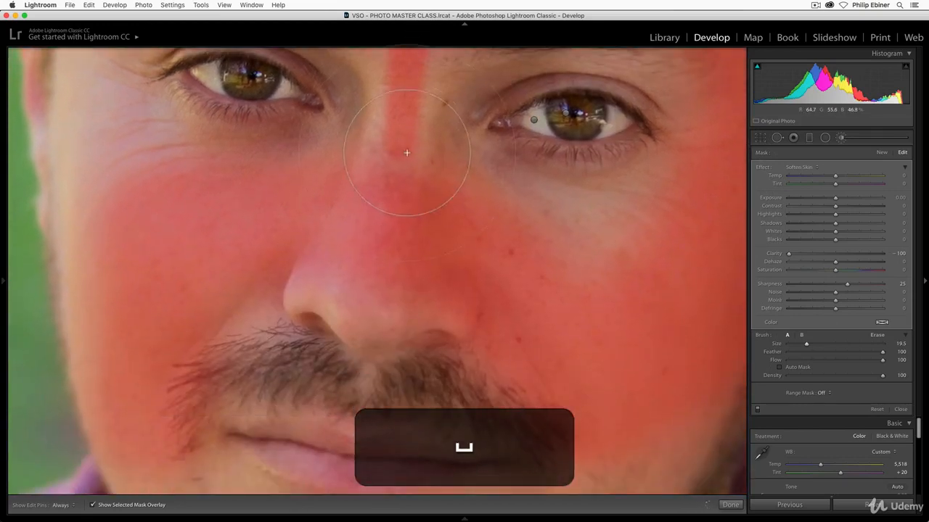
key("h")
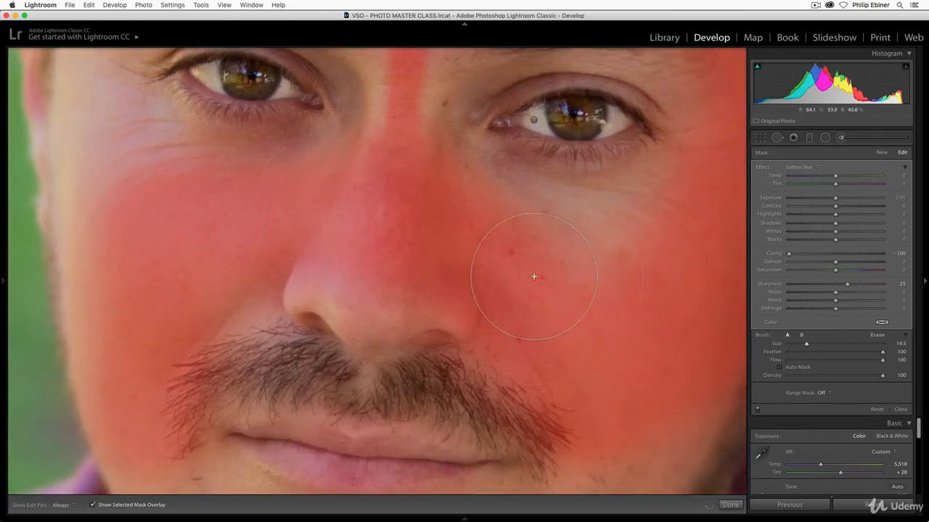
key("h")
key("space")
key("space")
left_click_drag(608, 451, 461, 194)
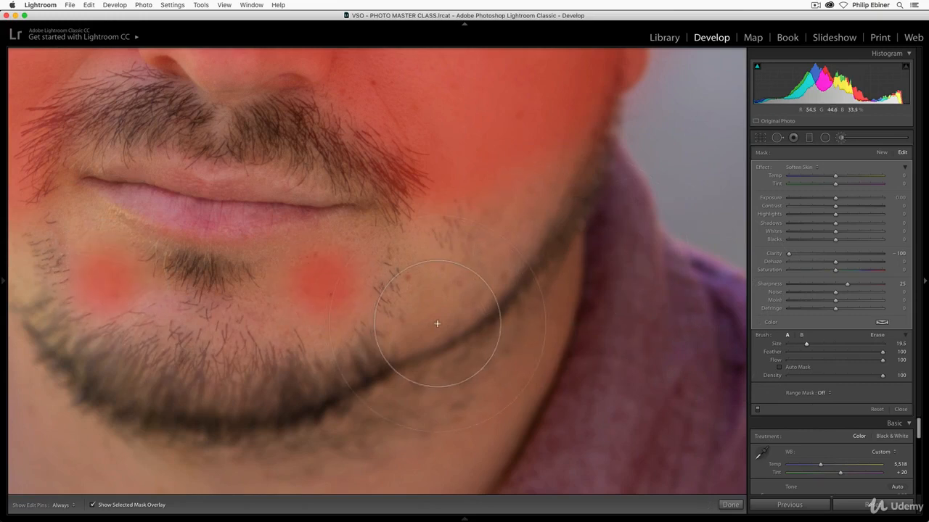
key("z")
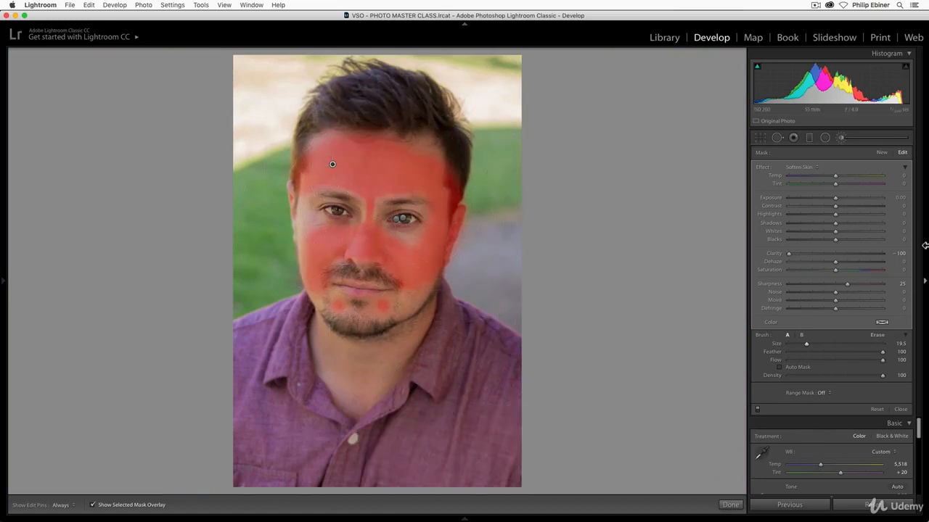
key("o")
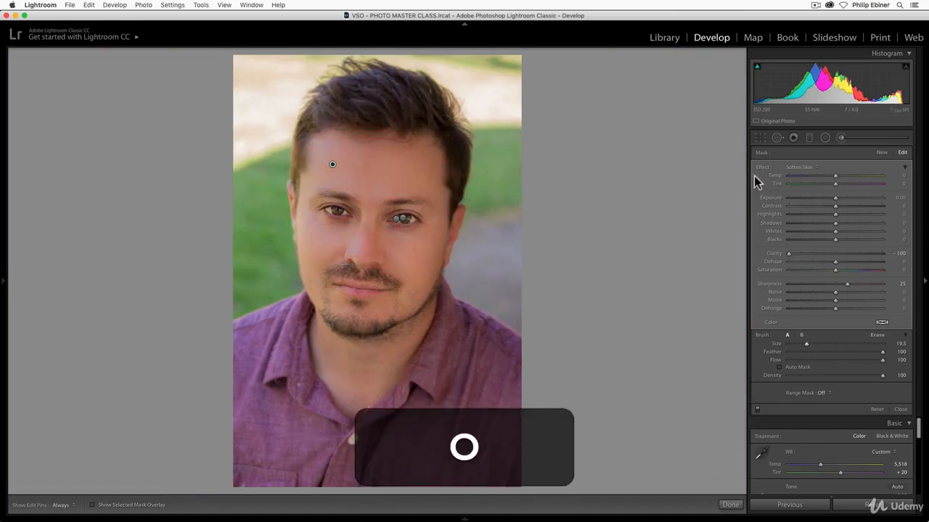
Reduce the Soften Skin mask's strength to Clarity -24 and Sharpness 19, and finish the brush adjustment
left_click_drag(796, 257, 816, 256)
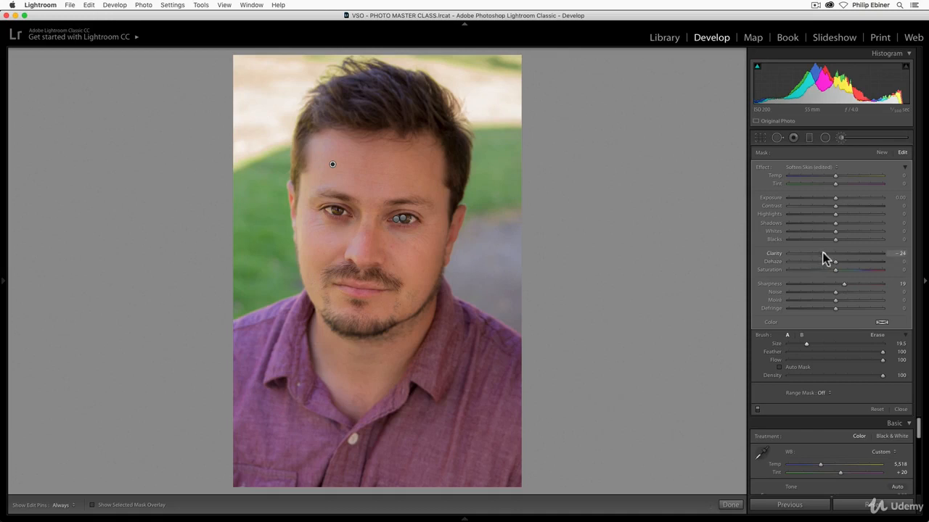
left_click(732, 505)
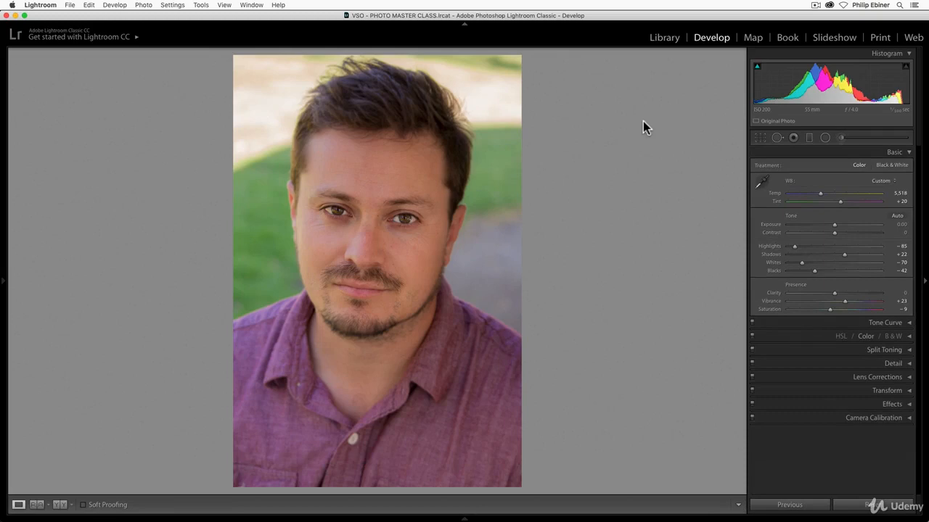
Compare the portrait before and after the edits
key("backslash")
key("backslash")
key("backslash")
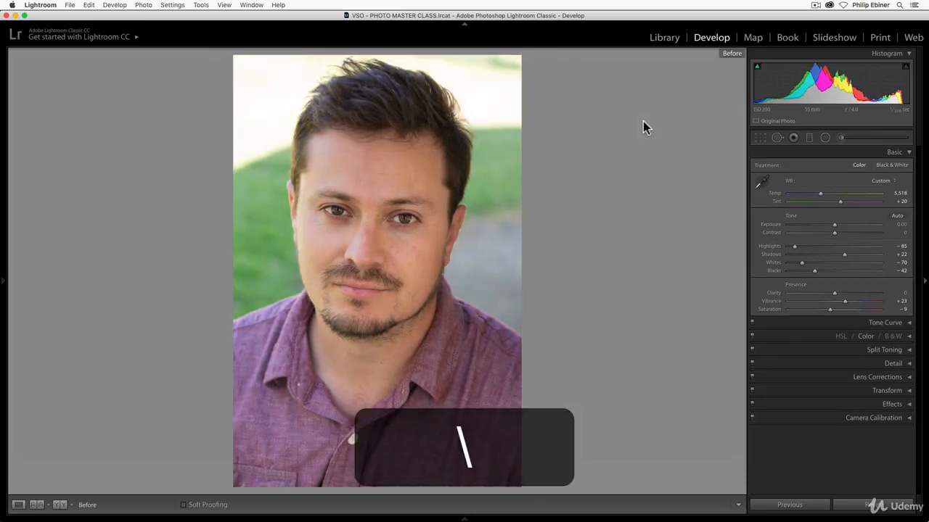
key("backslash")
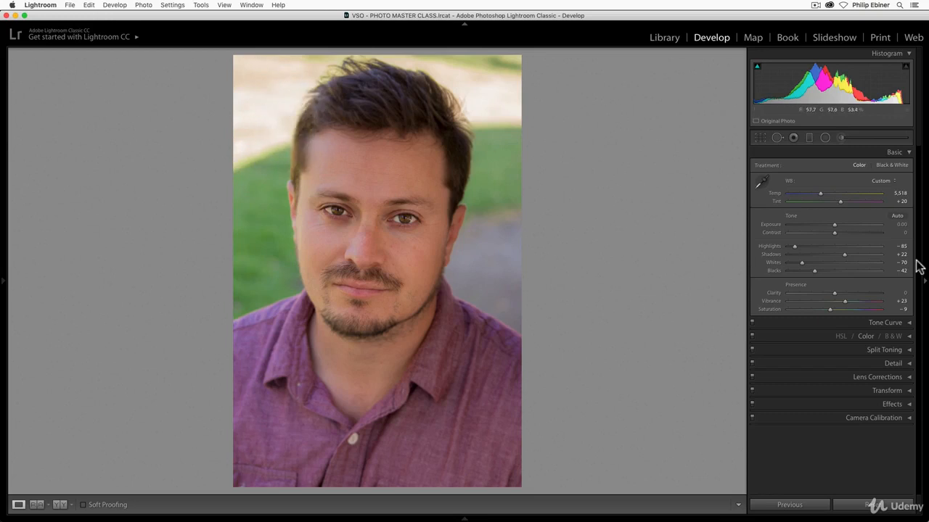
Desaturate the green background with the HSL Saturation targeted adjustment, setting Yellow to -51 and Green to -52
left_click(908, 338)
left_click(853, 336)
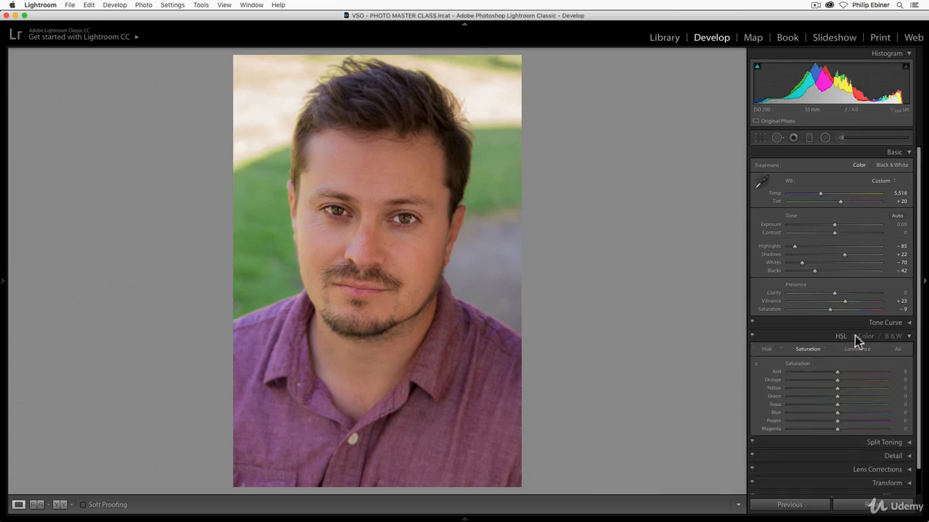
left_click(805, 350)
left_click(811, 350)
left_click(757, 367)
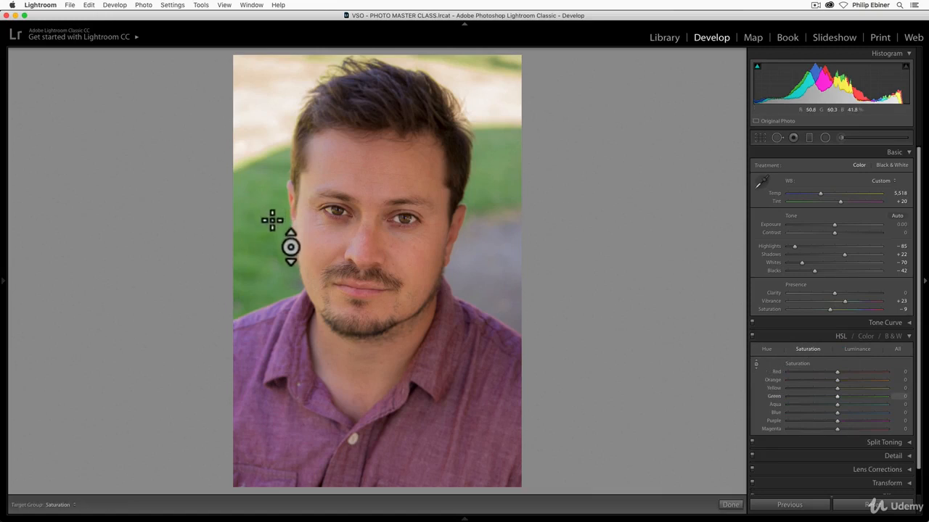
left_click_drag(493, 179, 494, 203)
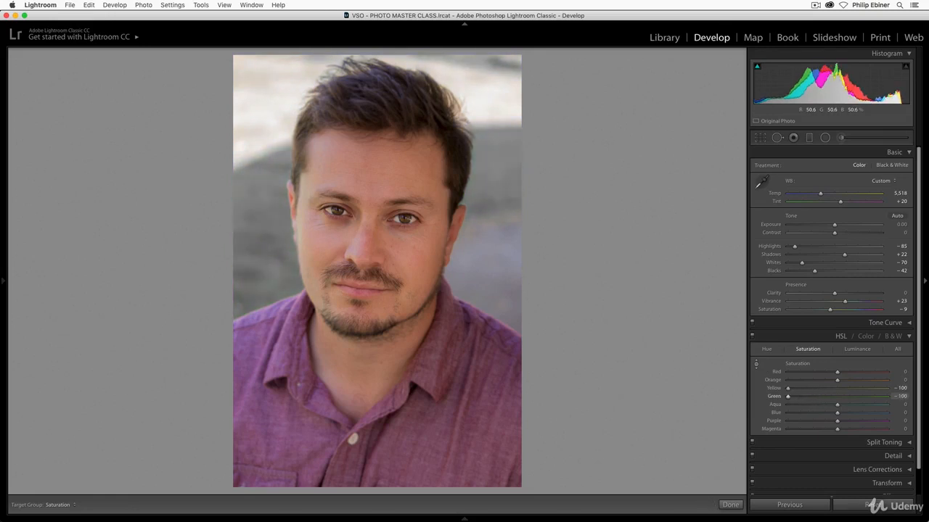
left_click_drag(494, 161, 494, 197)
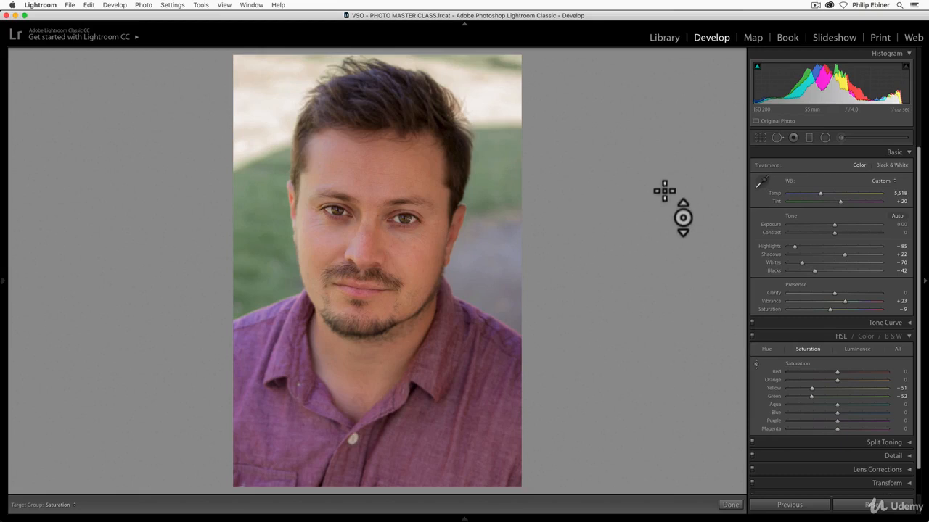
Add a graduated filter with all sliders at zero, center its gradient on the chin and show its mask overlay
left_click(811, 138)
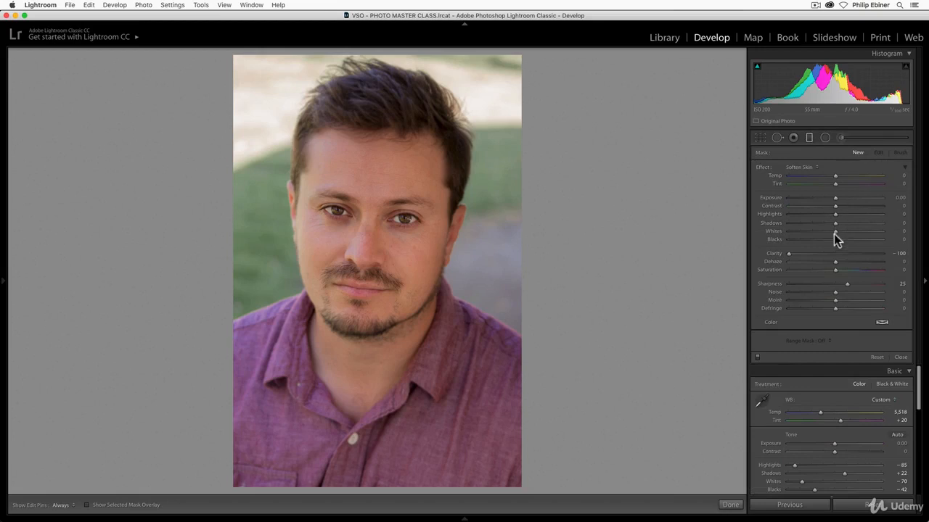
double_click(848, 286)
left_click_drag(372, 101, 367, 353)
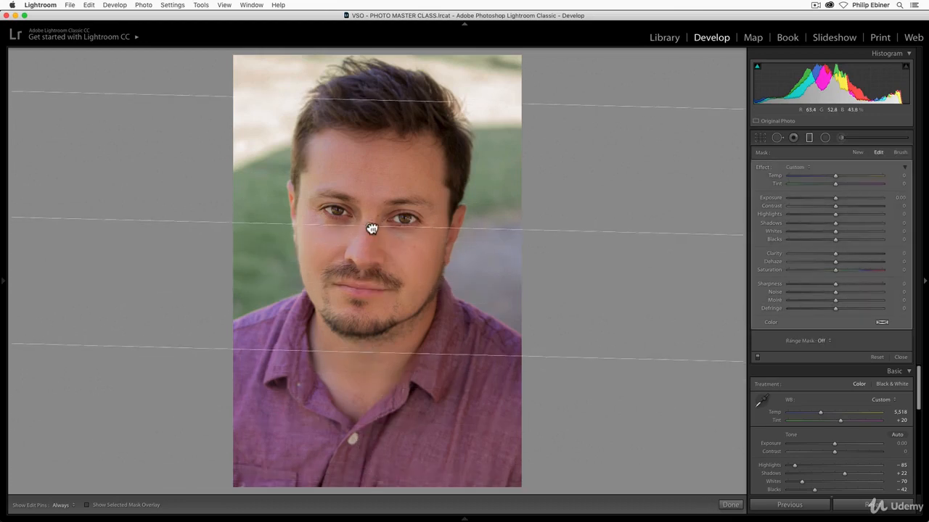
left_click_drag(372, 229, 368, 307)
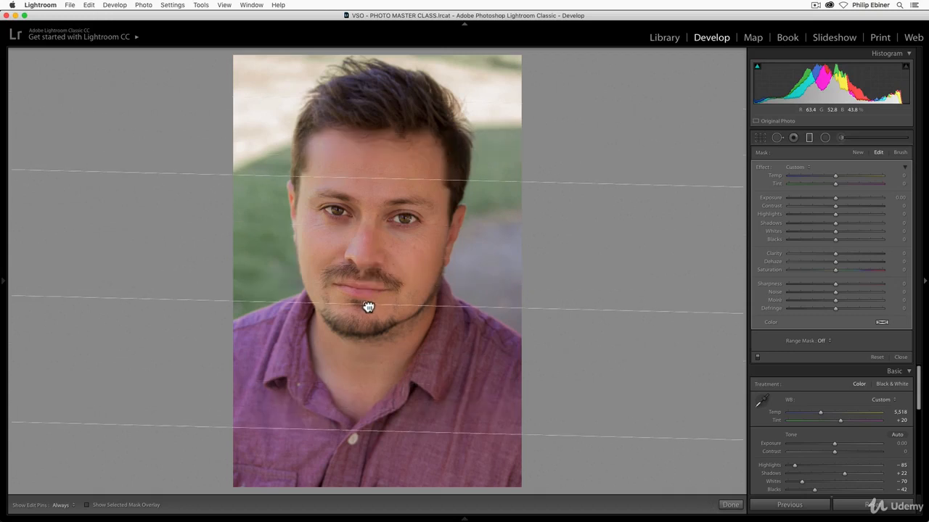
key("o")
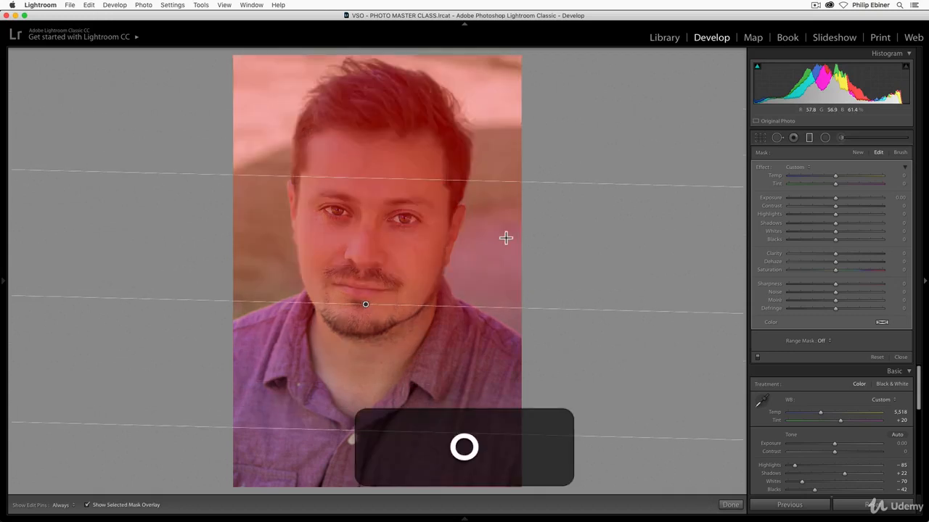
Erase the graduated filter's mask from the face with an Auto Mask brush at size 22.2, feather 89 and flow 100
left_click(899, 152)
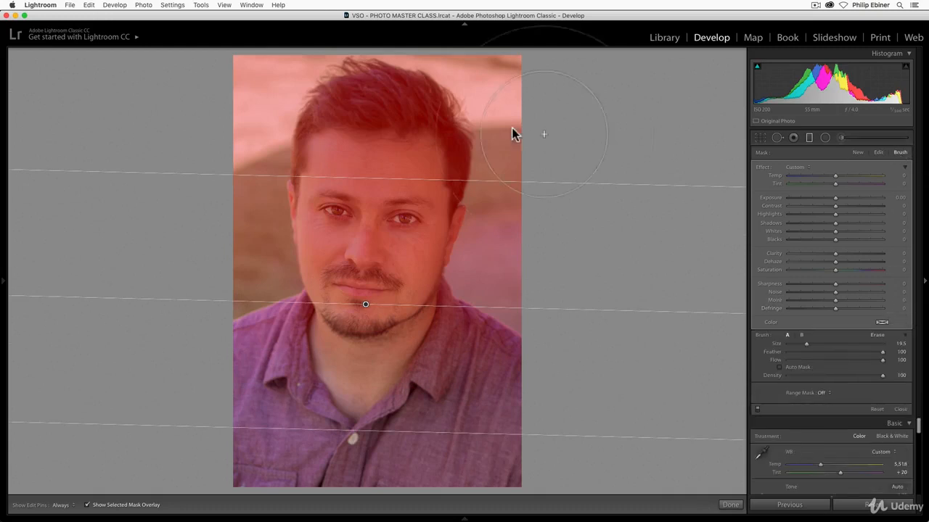
left_click(876, 337)
key("h")
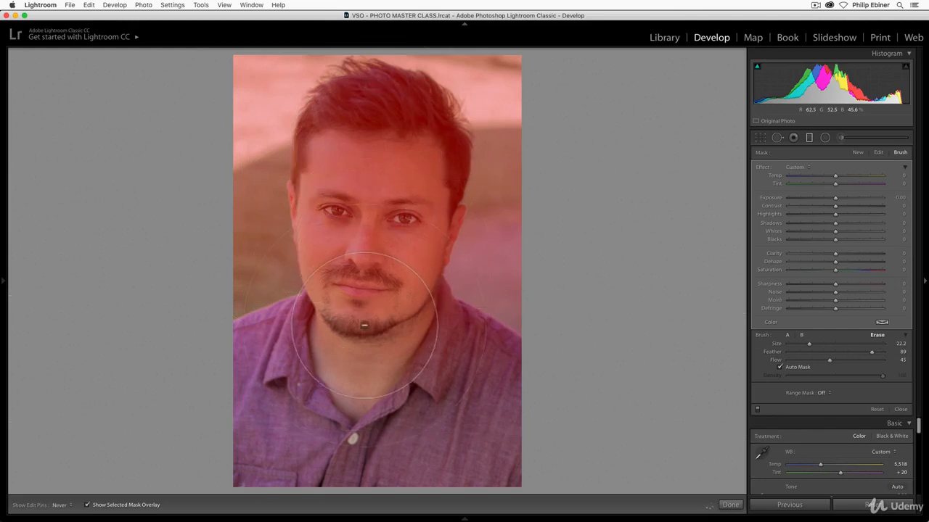
key("h")
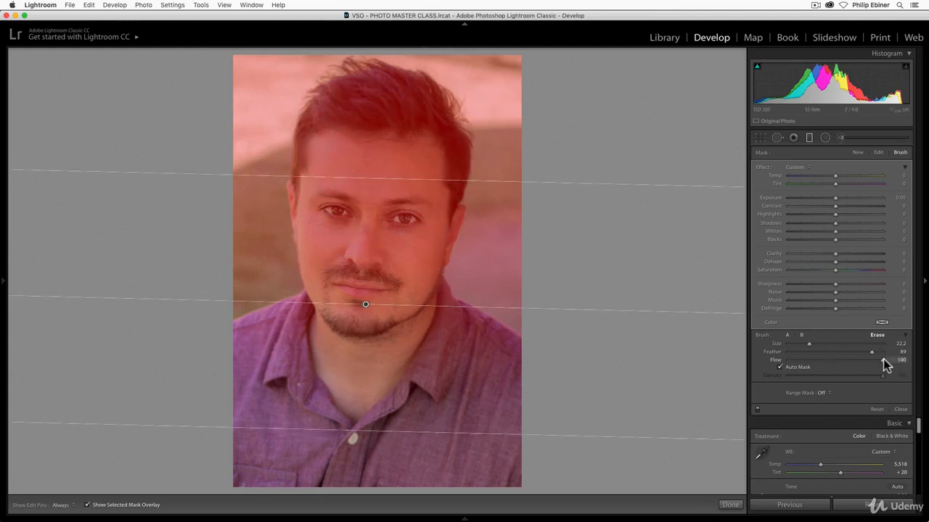
mouse_move(381, 149)
left_mouse_down()
mouse_move(356, 375)
mouse_move(366, 339)
left_mouse_up()
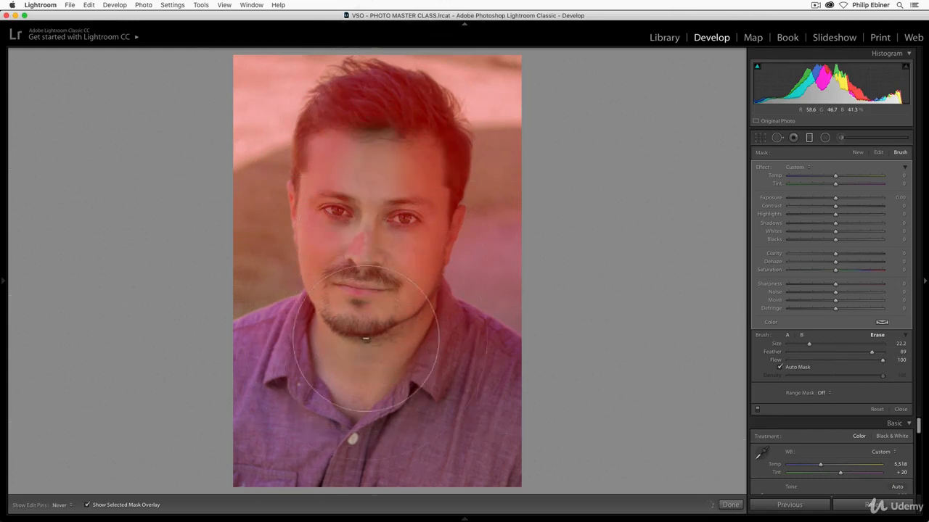
key("h")
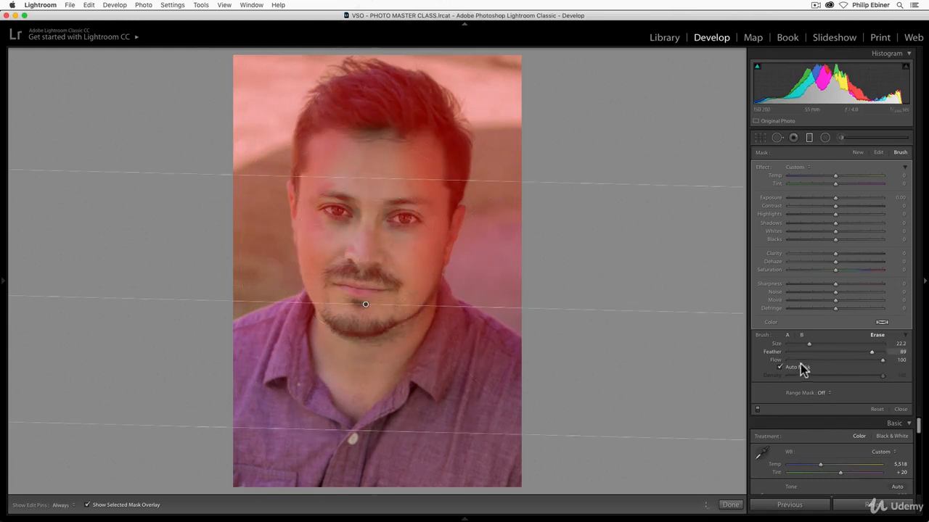
Turn off Auto Mask and erase the remaining graduated filter mask from the eyes, central face, forehead and front hair
left_click(780, 367)
key("h")
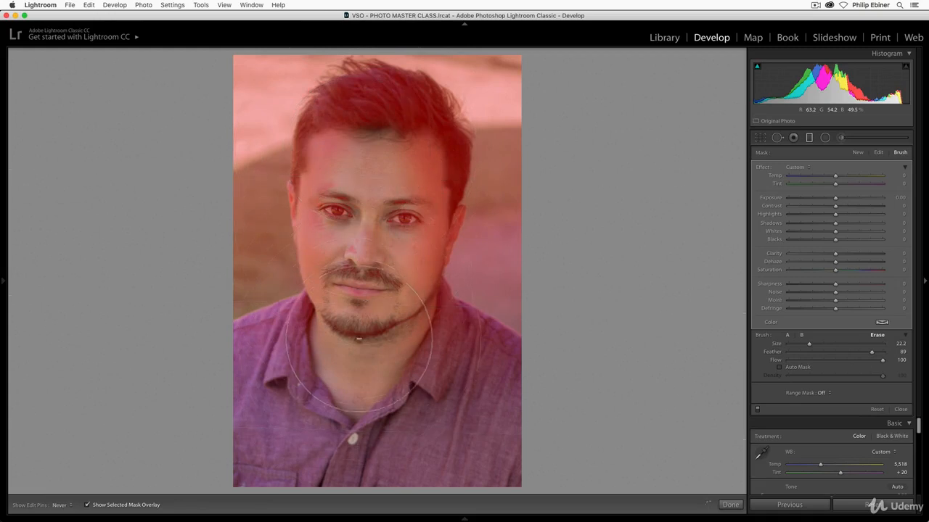
left_click_drag(358, 338, 369, 218)
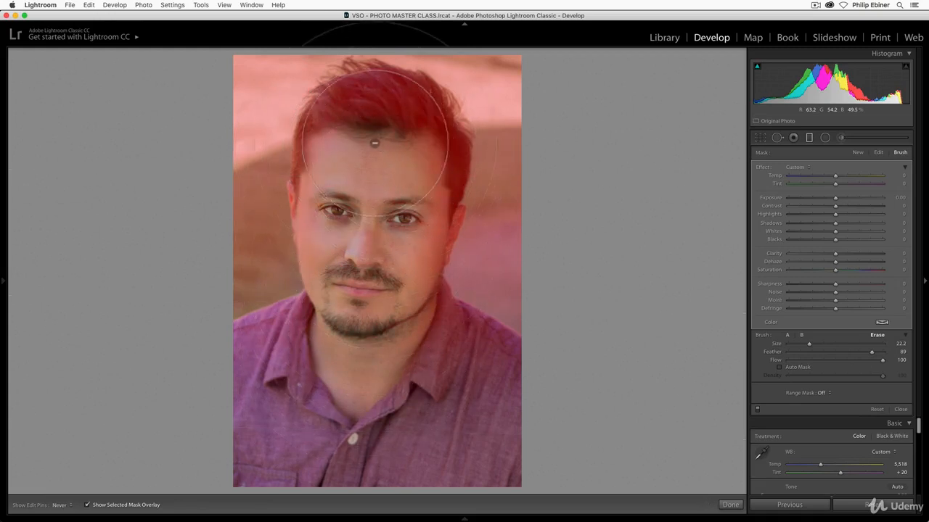
mouse_move(376, 144)
left_mouse_down()
mouse_move(408, 175)
mouse_move(390, 153)
mouse_move(356, 150)
mouse_move(378, 144)
left_mouse_up()
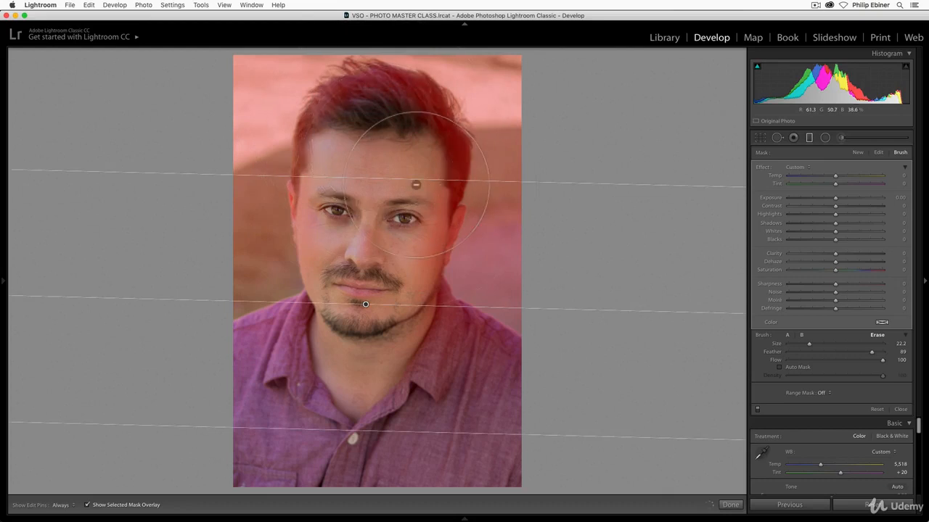
mouse_move(354, 168)
left_mouse_down()
mouse_move(363, 191)
mouse_move(381, 148)
mouse_move(360, 228)
mouse_move(369, 252)
mouse_move(388, 171)
left_mouse_up()
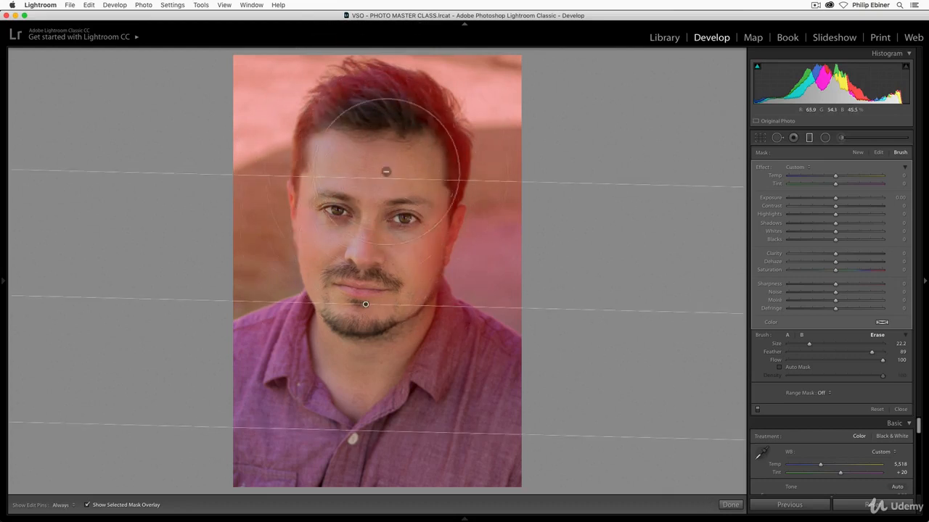
key("h")
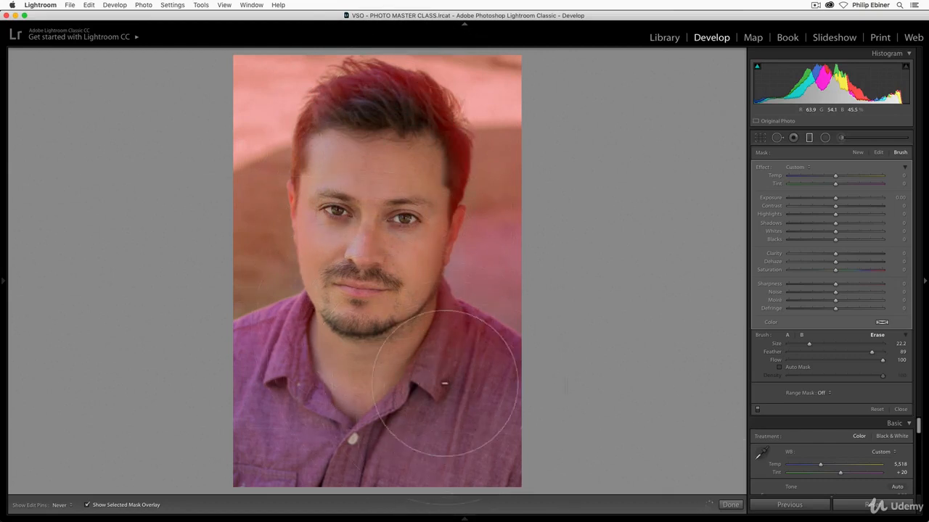
key("h")
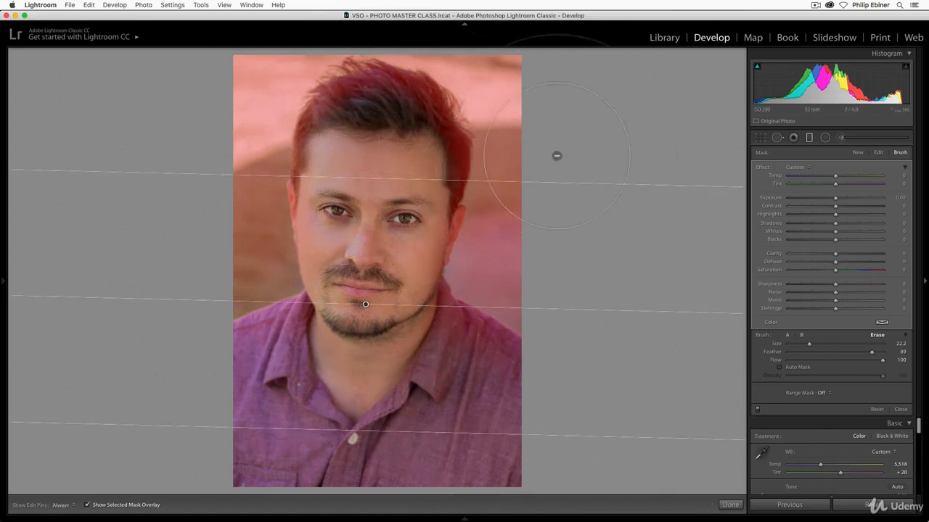
Hide the graduated filter's mask overlay and set the filter's Temp to 36
key("h")
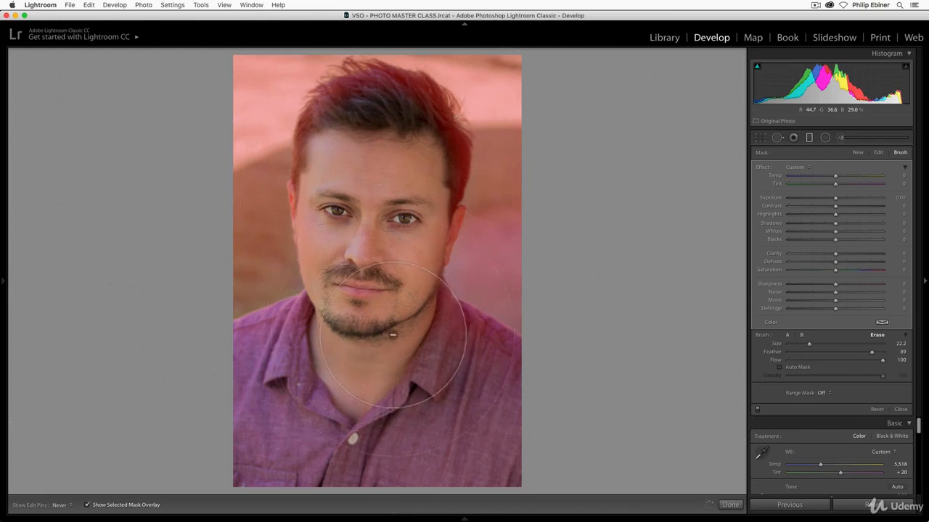
key("h")
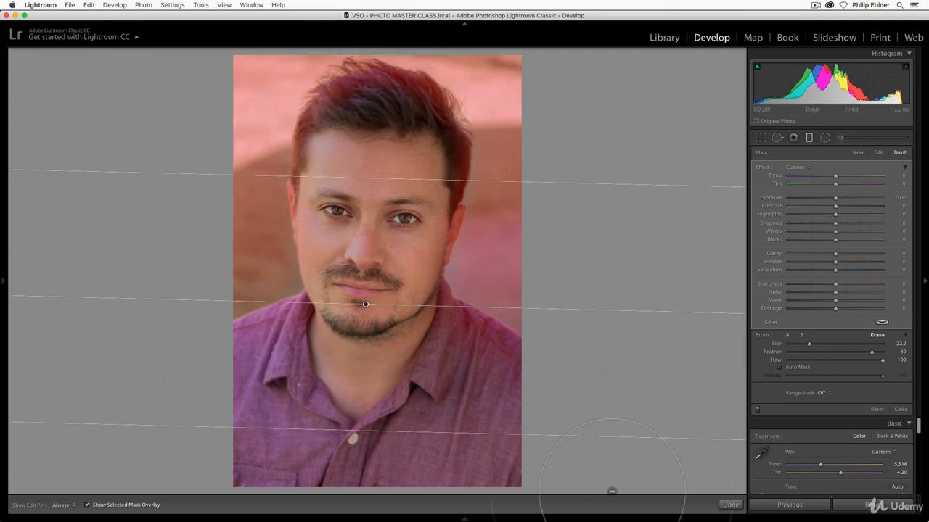
key("o")
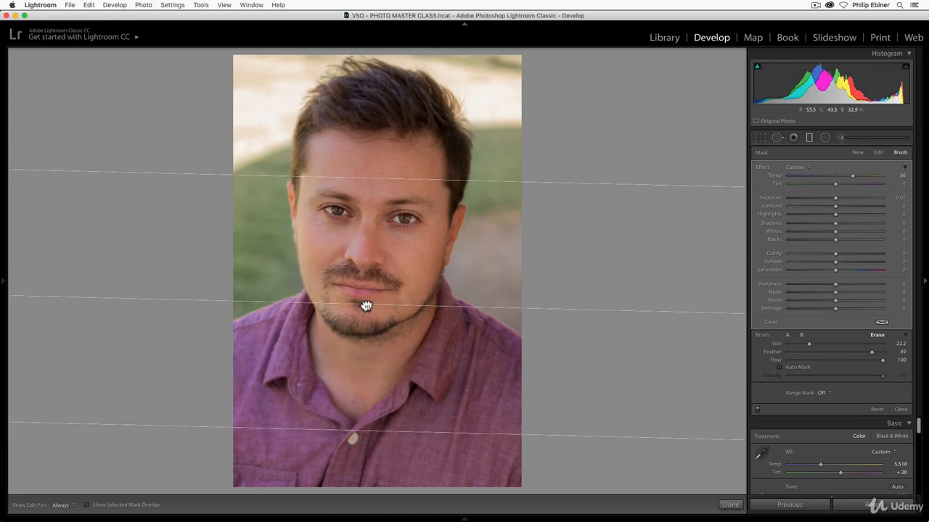
Delete the graduated filter and undo the deletion
key("BackSpace")
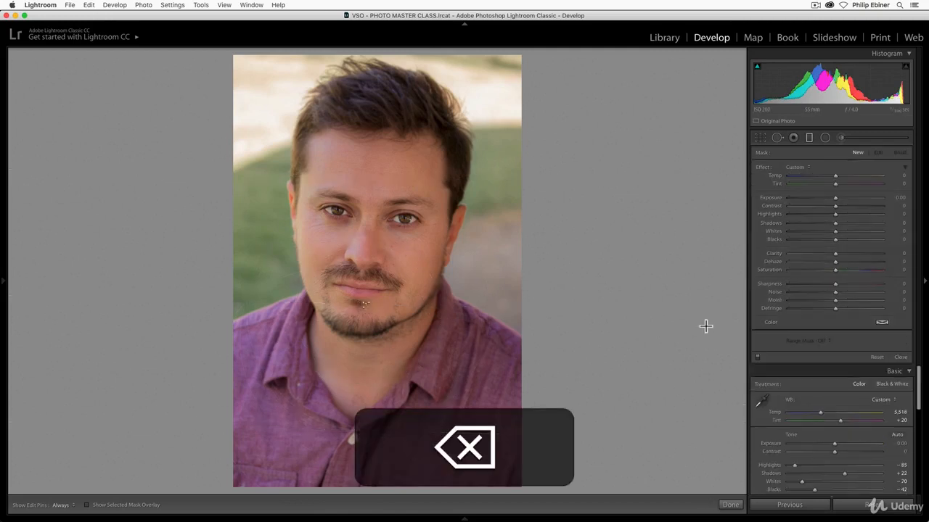
key("super+z")
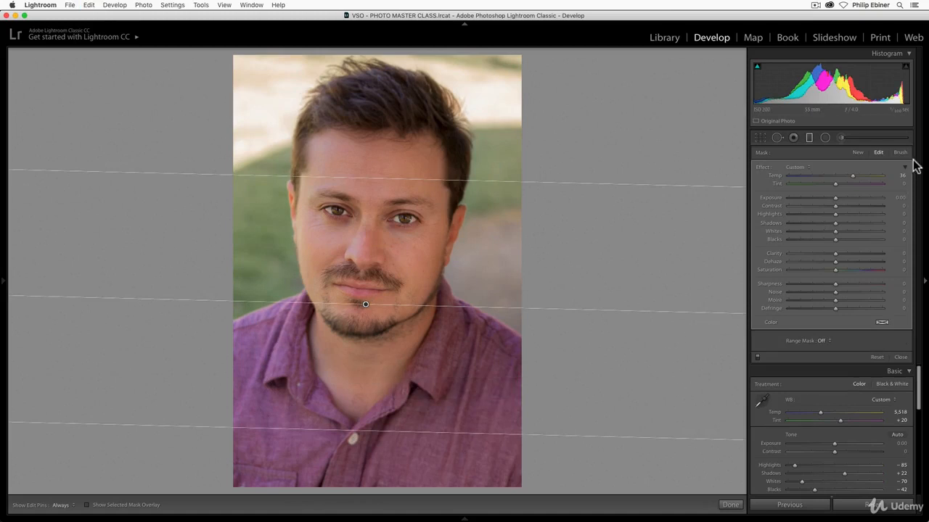
Close the graduated filter and add a Highlight Priority post-crop vignette with Amount -49, Feather 100 and Highlights 0
left_click_drag(919, 448, 919, 457)
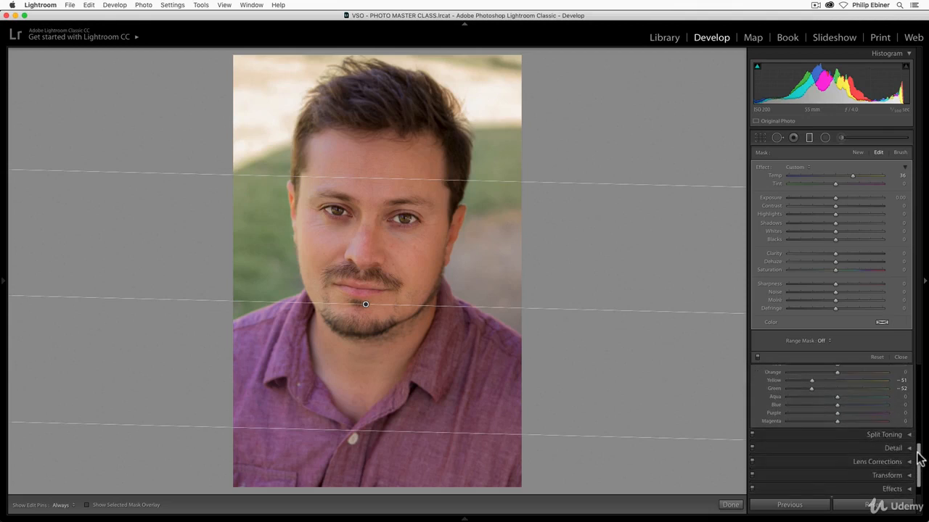
left_click(809, 138)
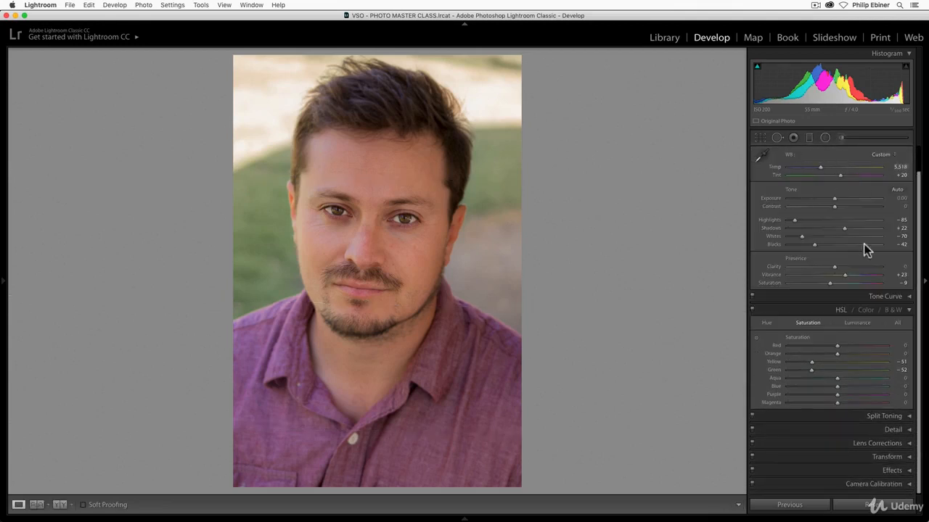
left_click(910, 311)
left_click(907, 403)
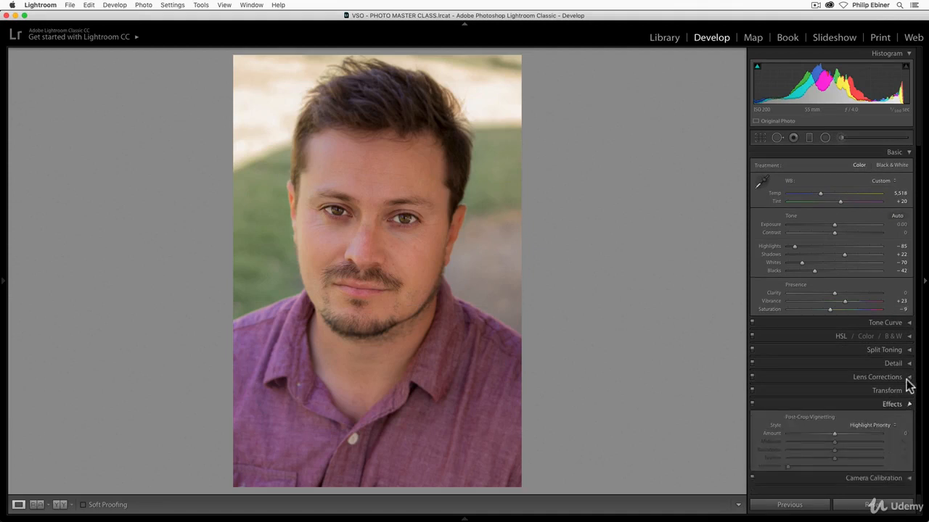
scroll(914, 319, "down", 1)
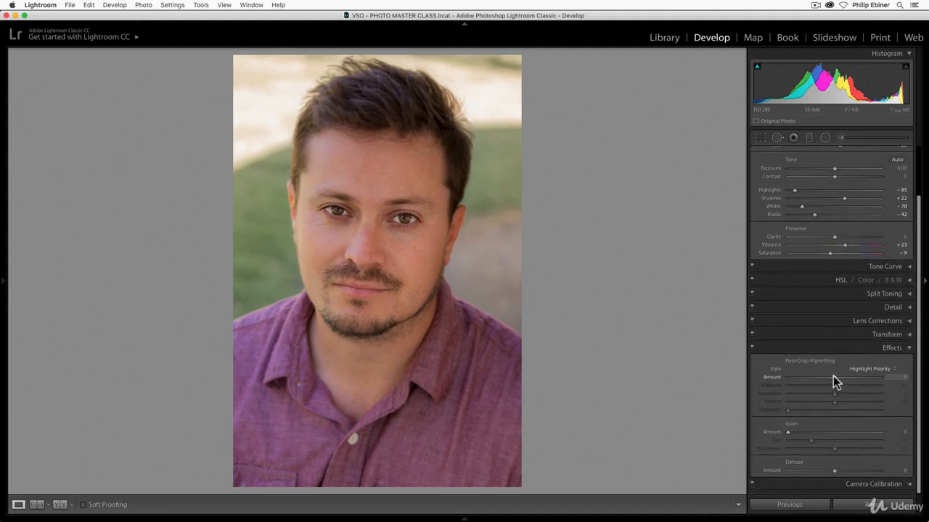
left_click_drag(833, 377, 879, 405)
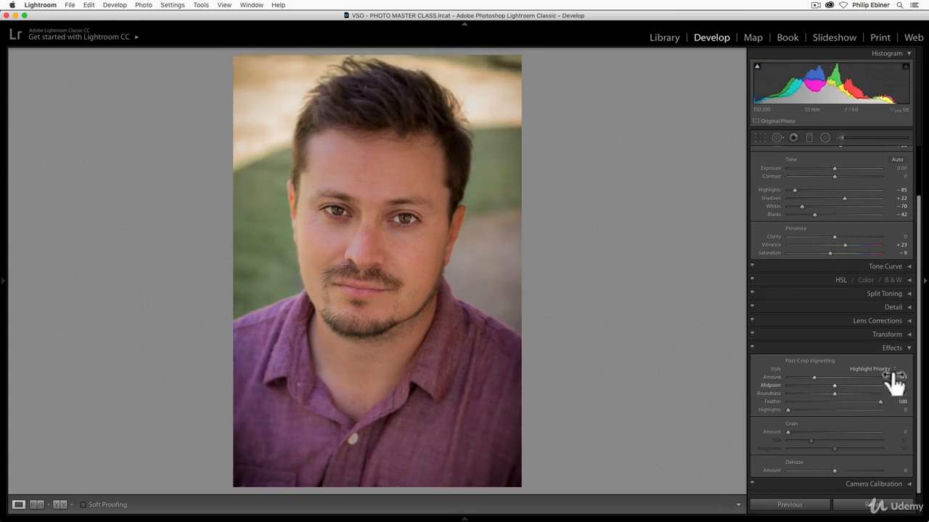
left_click_drag(823, 377, 810, 409)
double_click(811, 410)
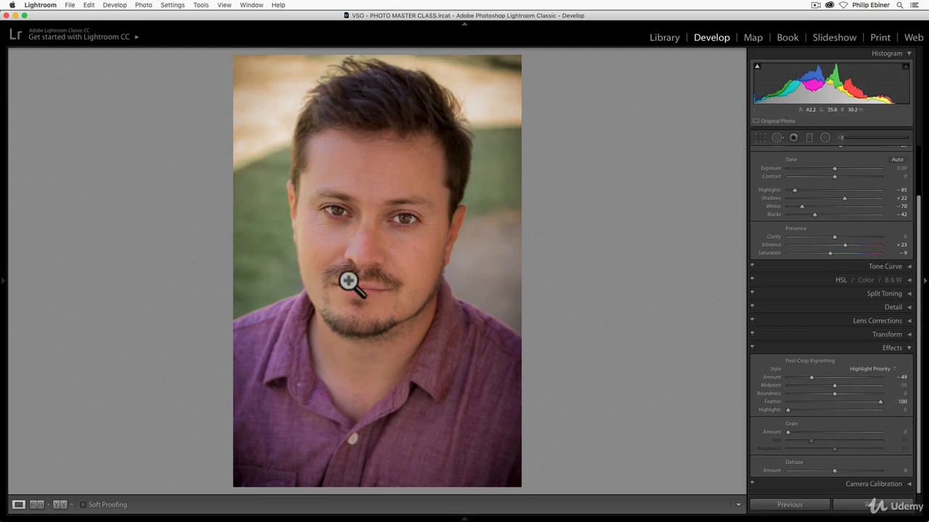
Compare the portrait before and after in side-by-side and split views, and return to the single-image view
left_click(60, 505)
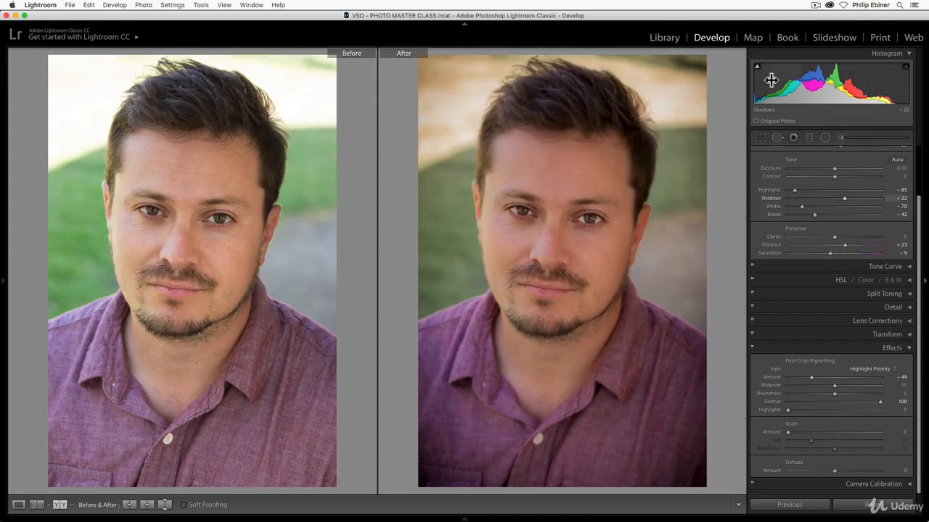
left_click(60, 505)
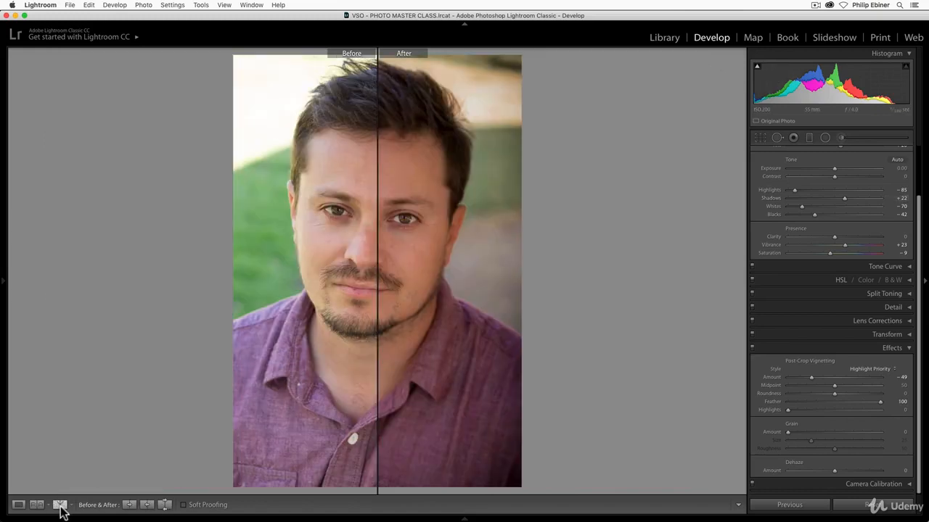
left_click(61, 506)
left_click(61, 506)
left_click(61, 507)
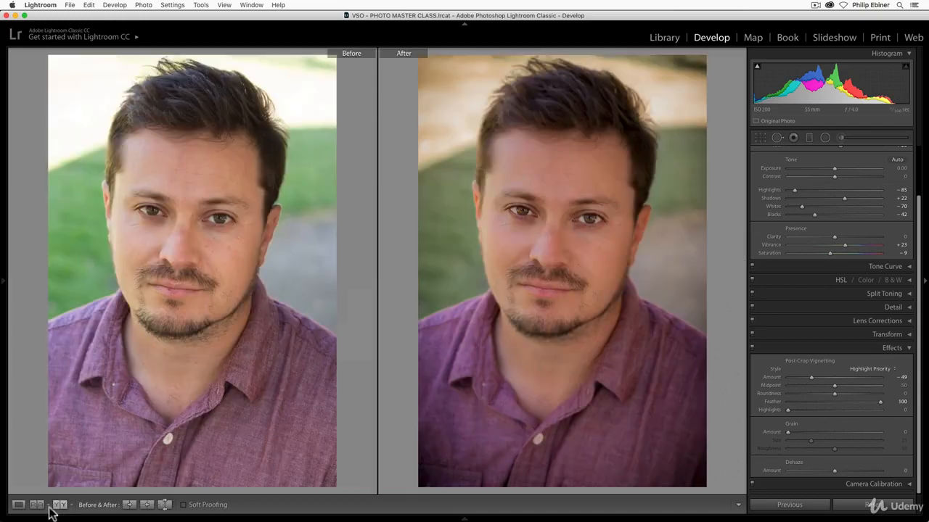
left_click(18, 505)
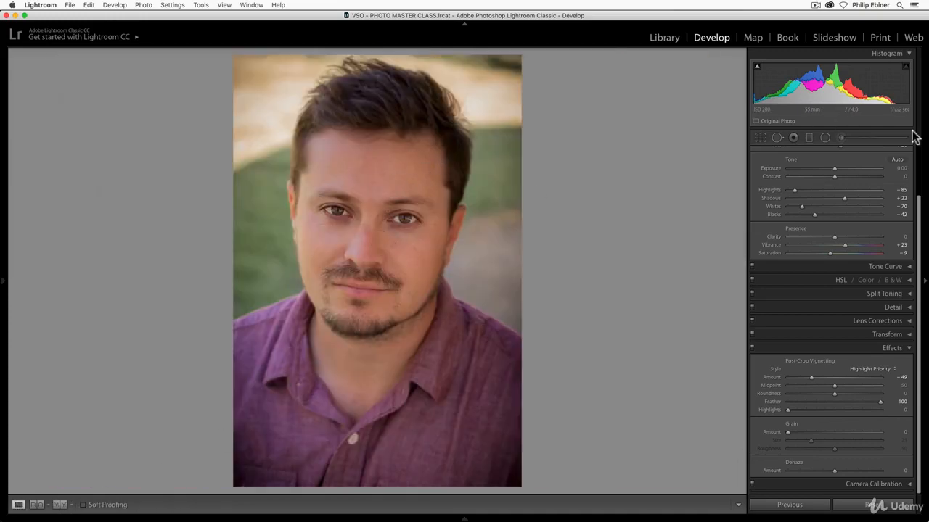
Select the radial filter around the eyes to examine its settings
scroll(919, 187, "up", 2)
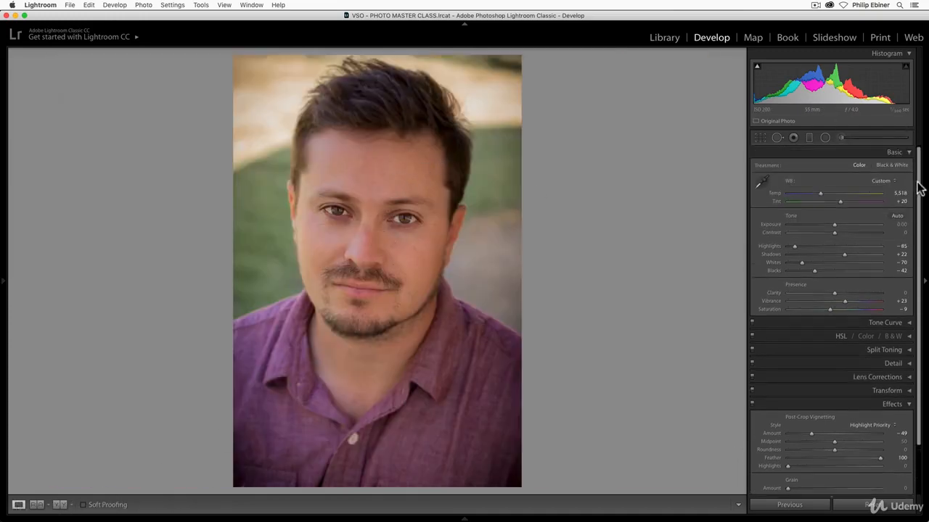
left_click(825, 138)
left_click_drag(369, 213, 439, 231)
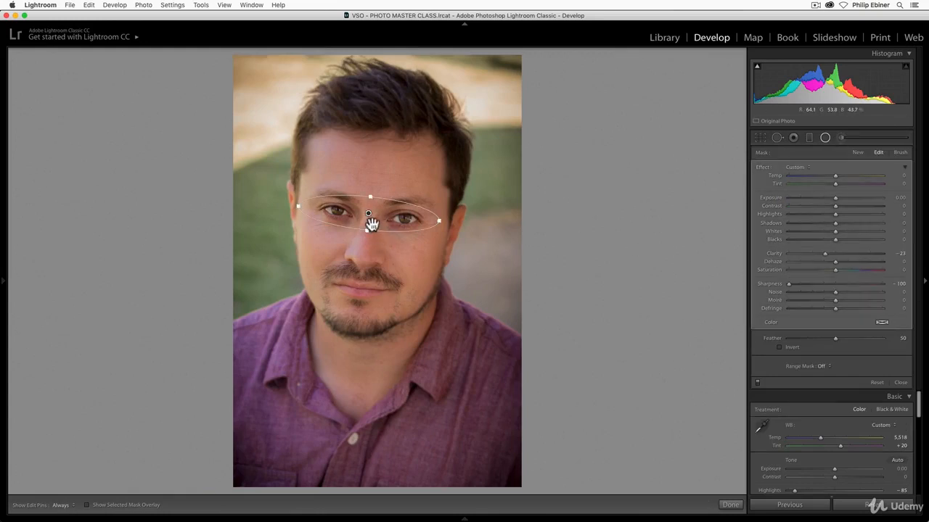
Set the forehead skin-softening brush adjustment's Clarity to about -14, fine-tune its Sharpness and finish the brush edit
left_click(841, 138)
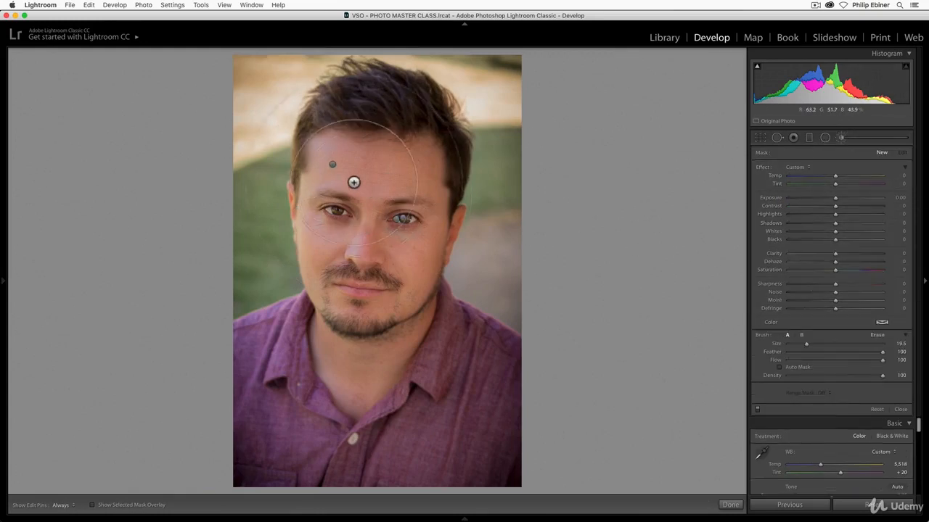
left_click(332, 165)
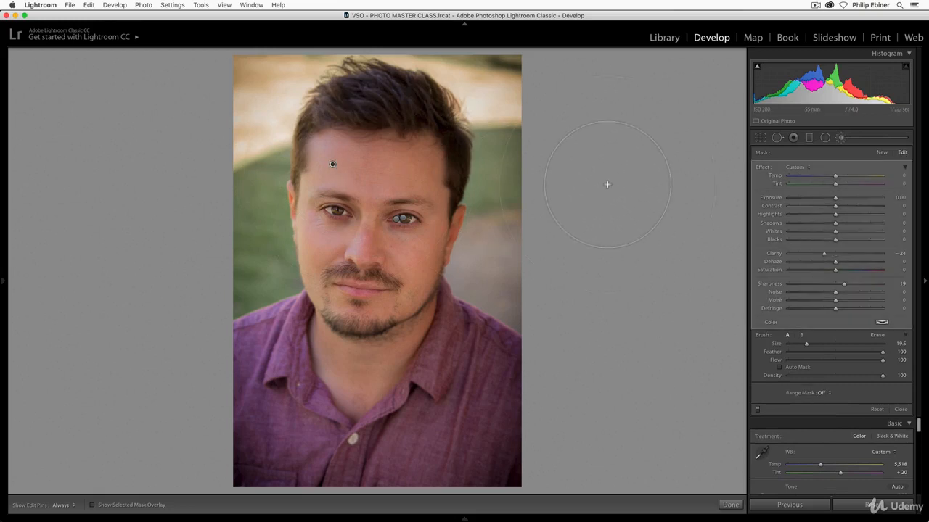
key("o")
key("o")
key("BackSpace")
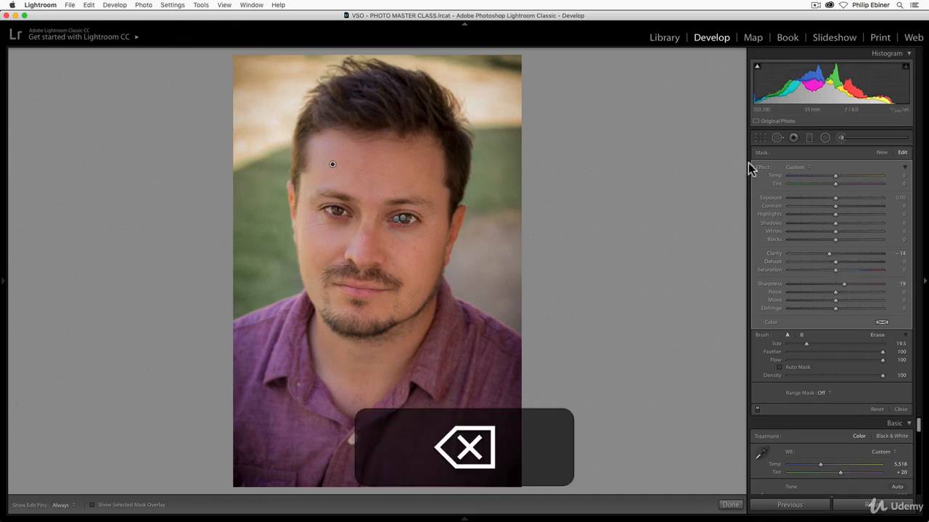
key("super+z")
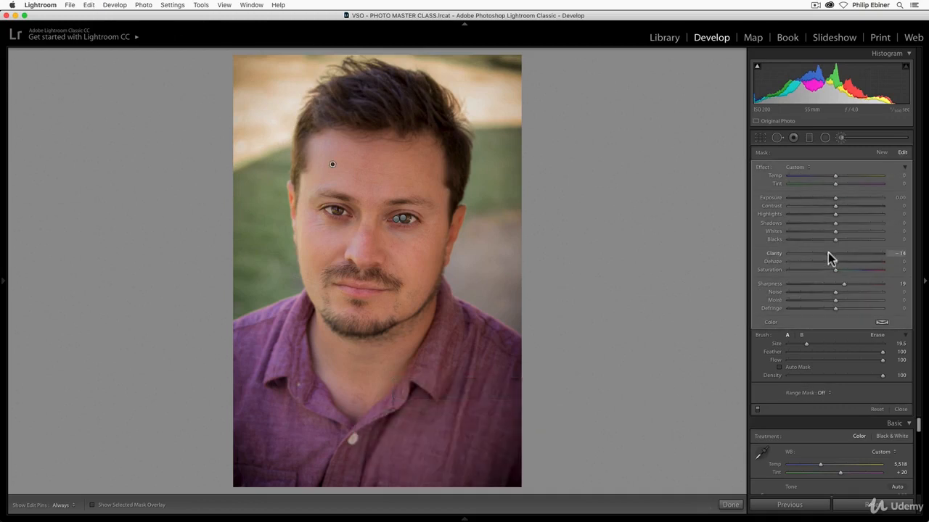
left_click_drag(829, 254, 828, 253)
left_click_drag(843, 283, 842, 287)
left_click(730, 504)
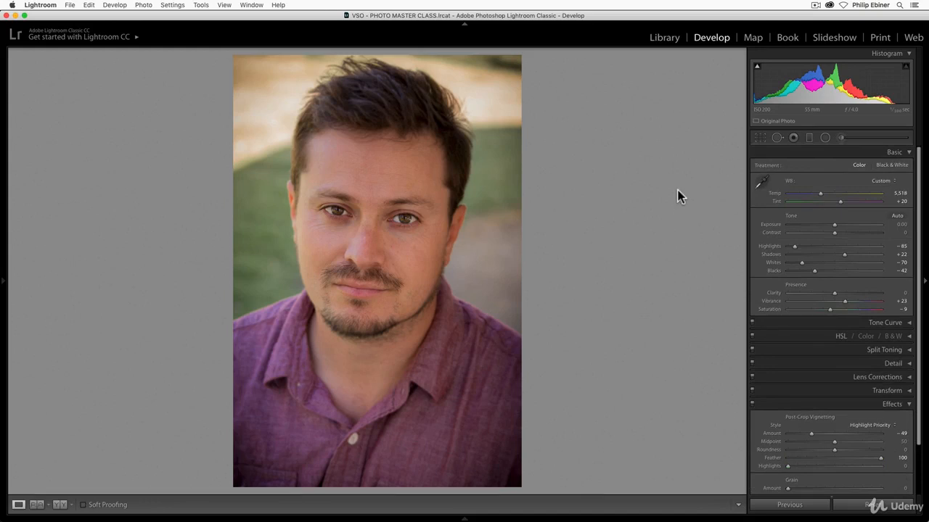
Show before and after side by side and examine the settings of the brush adjustments on the eye
key("y")
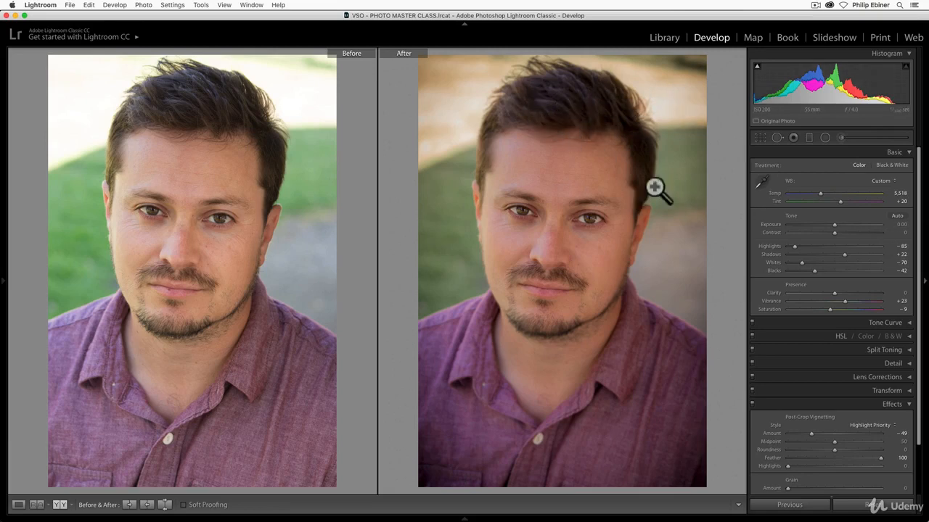
left_click(841, 137)
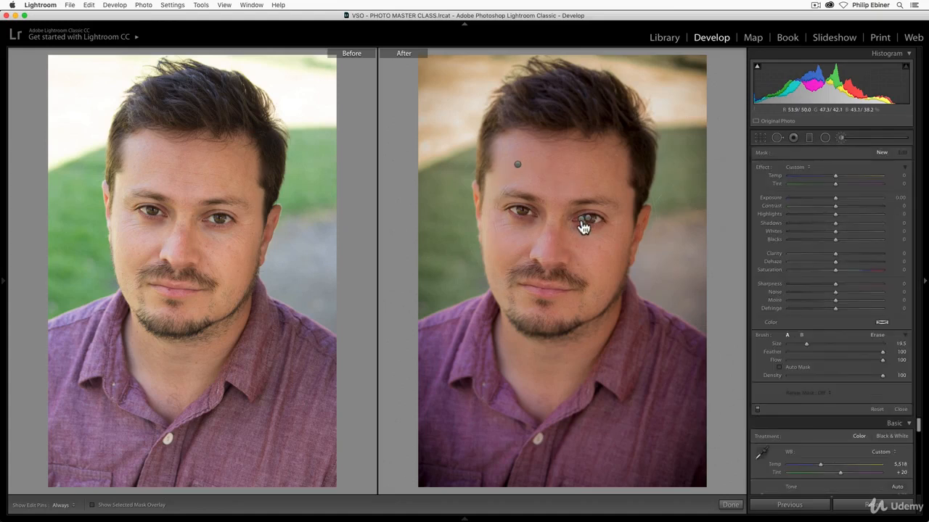
left_click(583, 222)
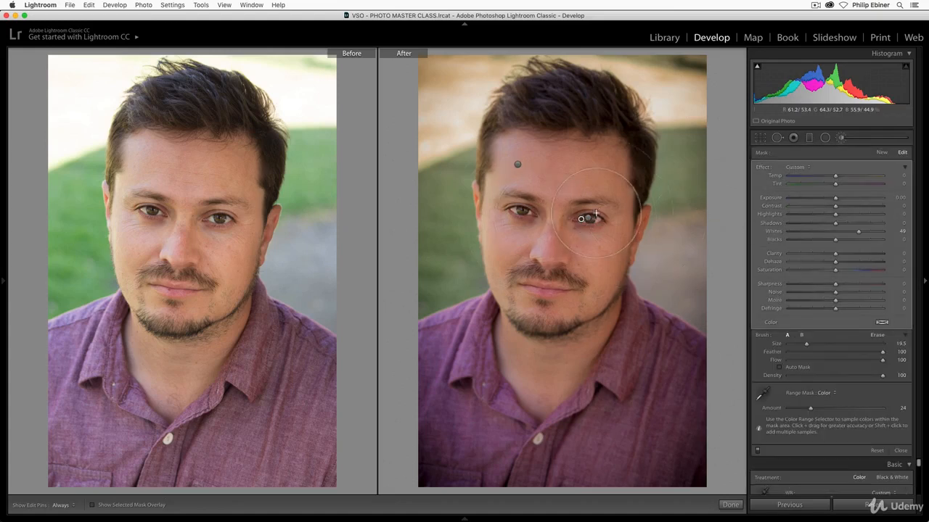
left_click(586, 220)
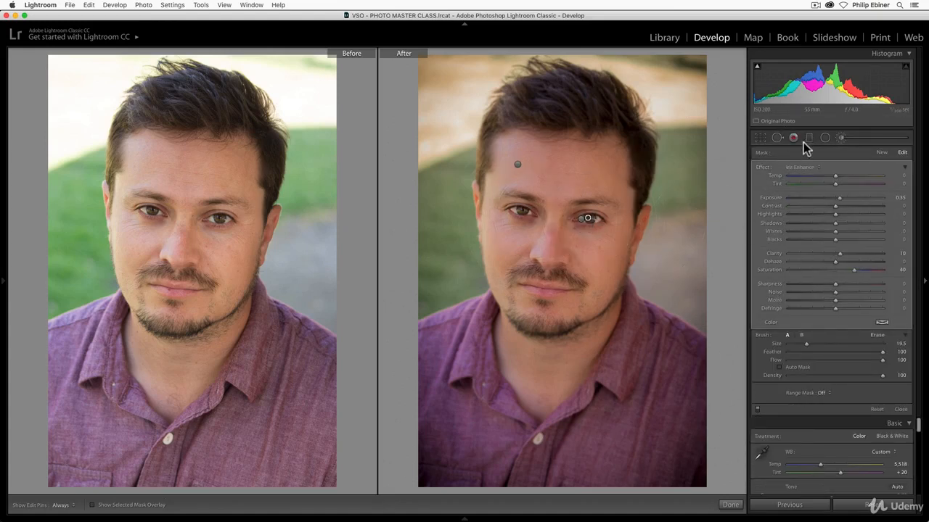
Show the eye radial filter's mask overlay and erase the mask from the front hair with a size 11.7, feather 89, flow 60 brush
left_click(825, 138)
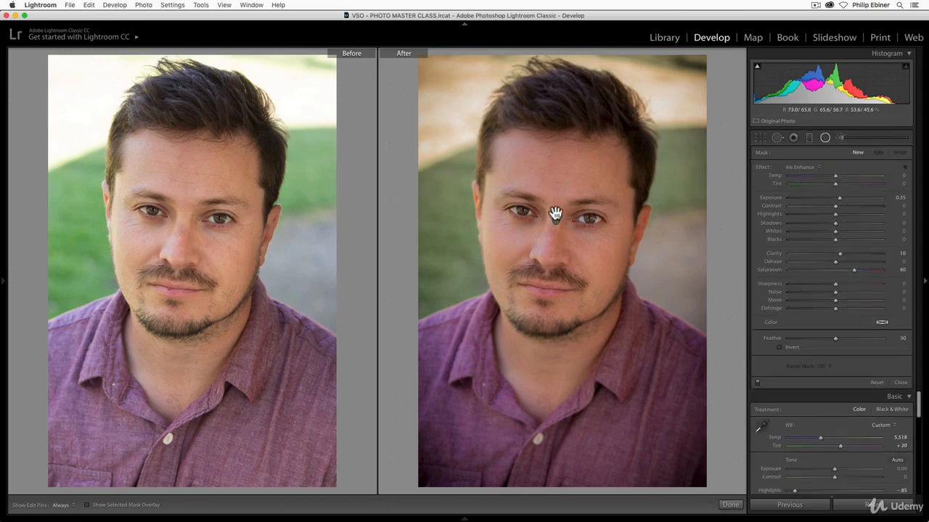
left_click_drag(555, 213, 624, 231)
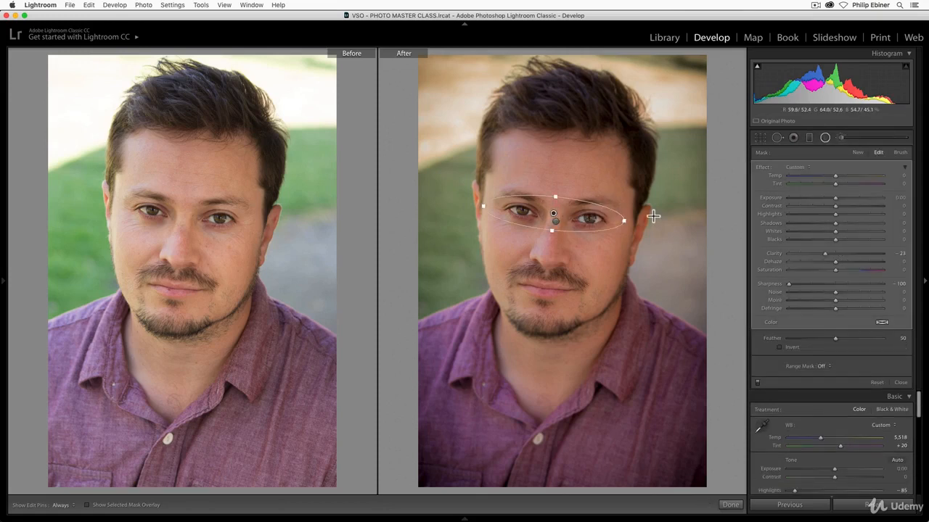
key("o")
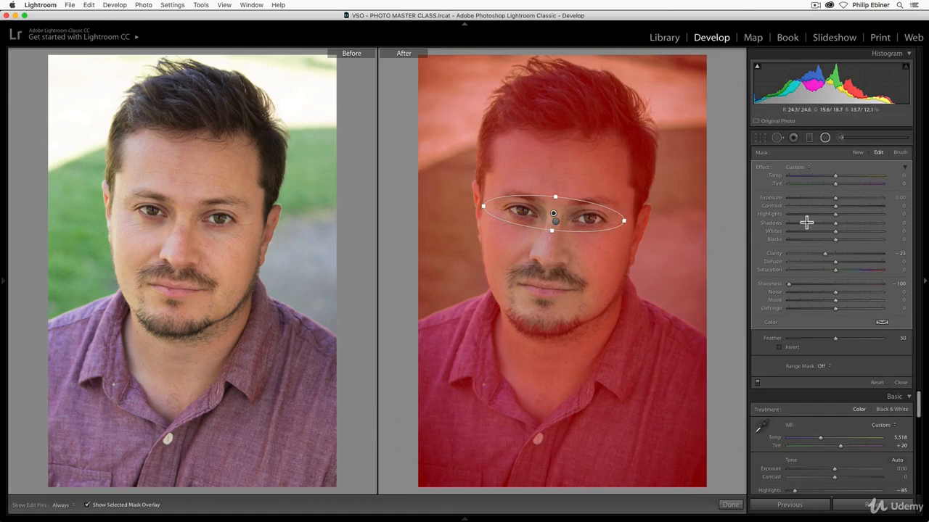
left_click(900, 153)
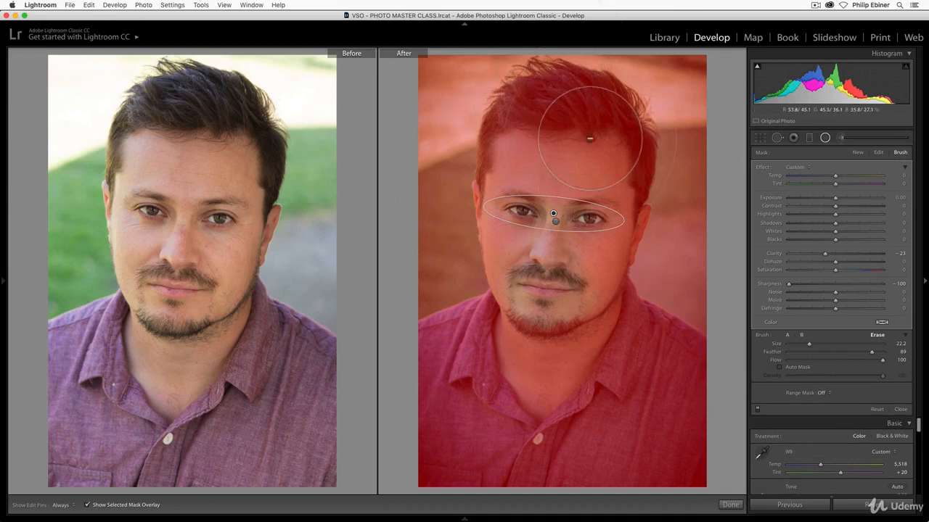
left_click_drag(808, 343, 800, 343)
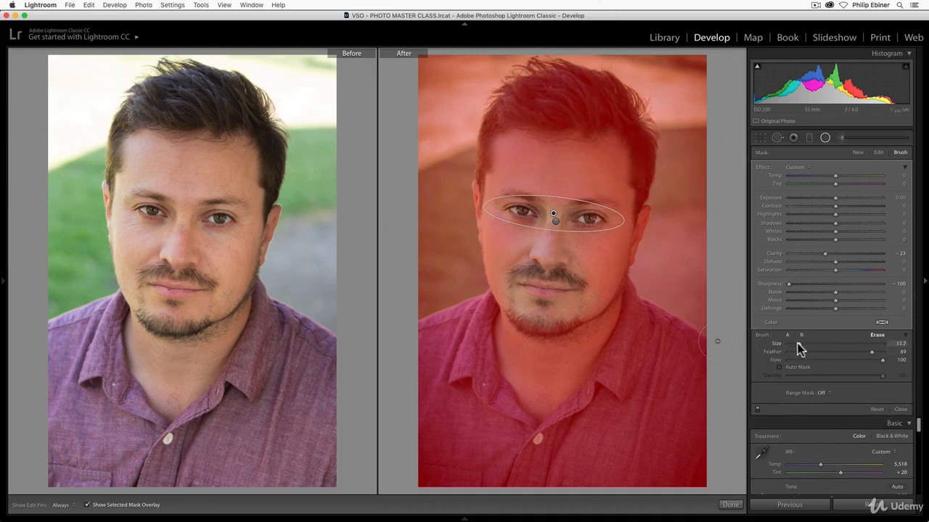
key("h")
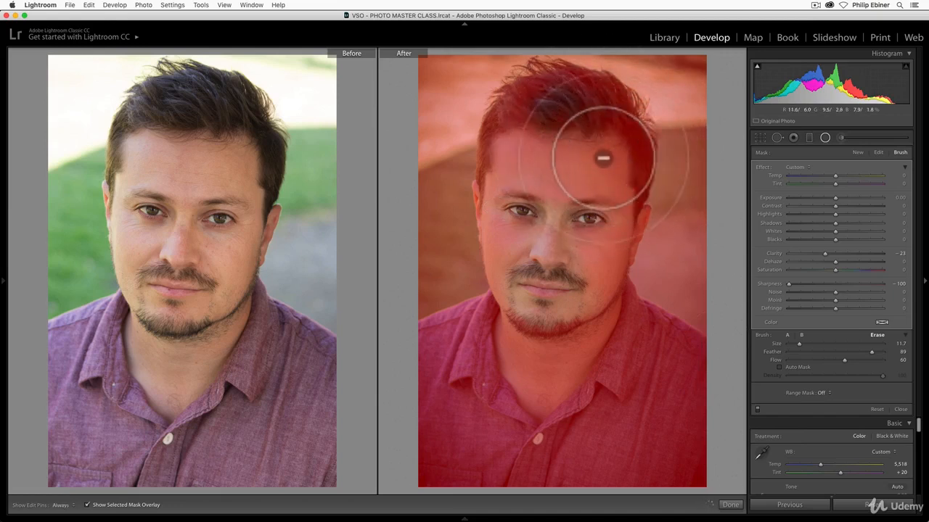
key("h")
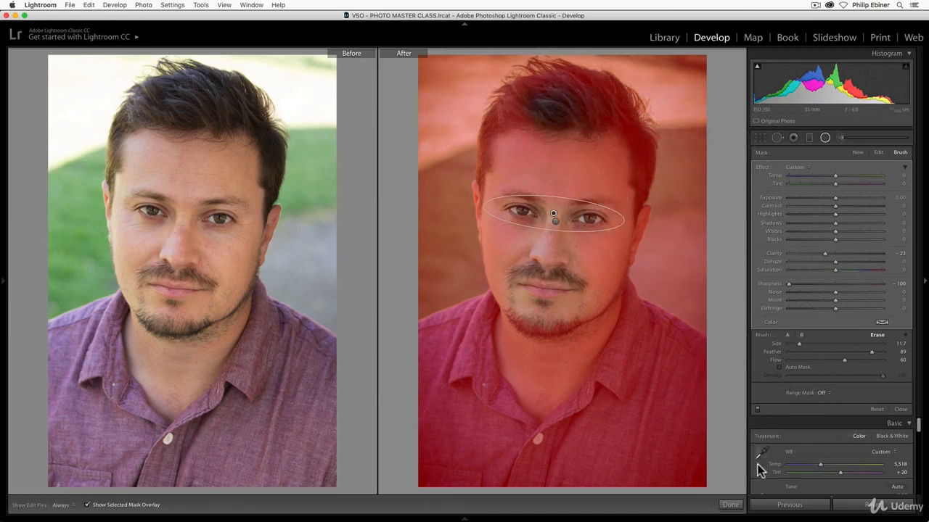
key("o")
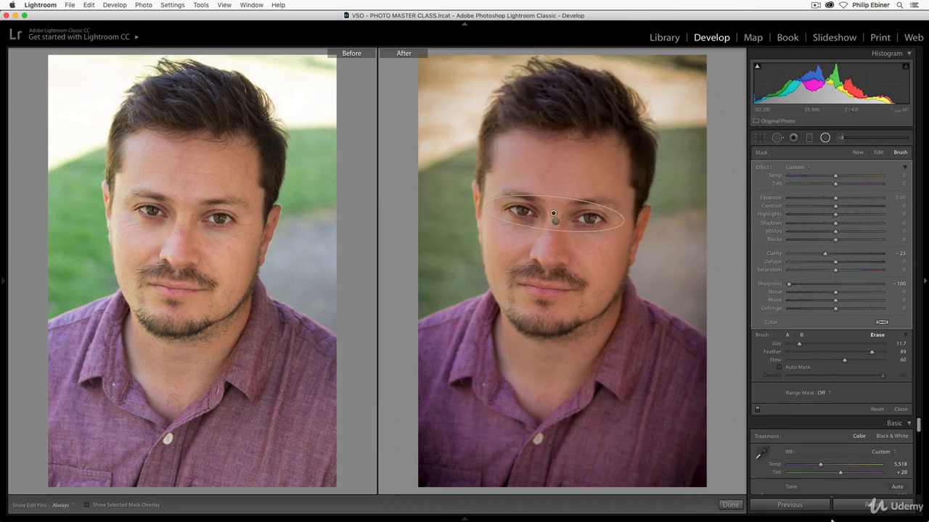
left_click(730, 504)
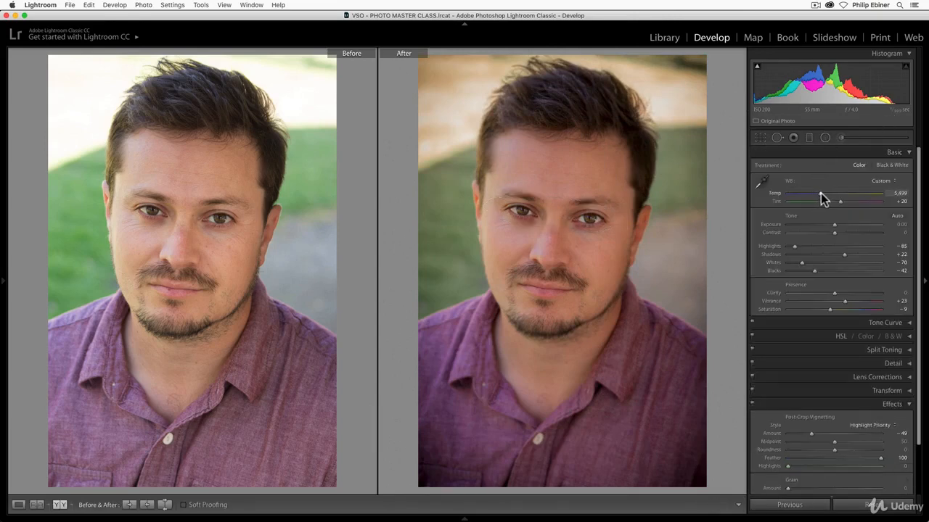
Set the white balance temperature to 4,952 and collapse the Basic and Effects settings
left_click_drag(817, 194, 816, 194)
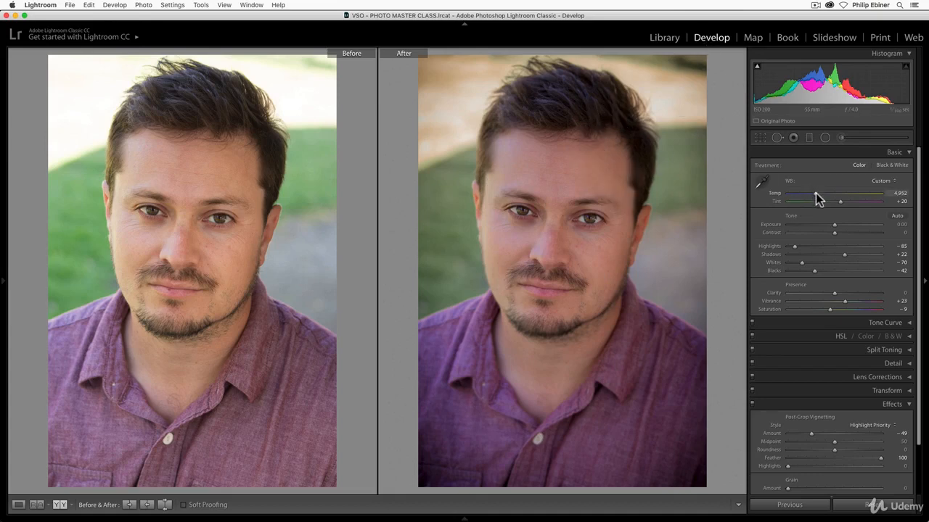
left_click(912, 152)
left_click(906, 247)
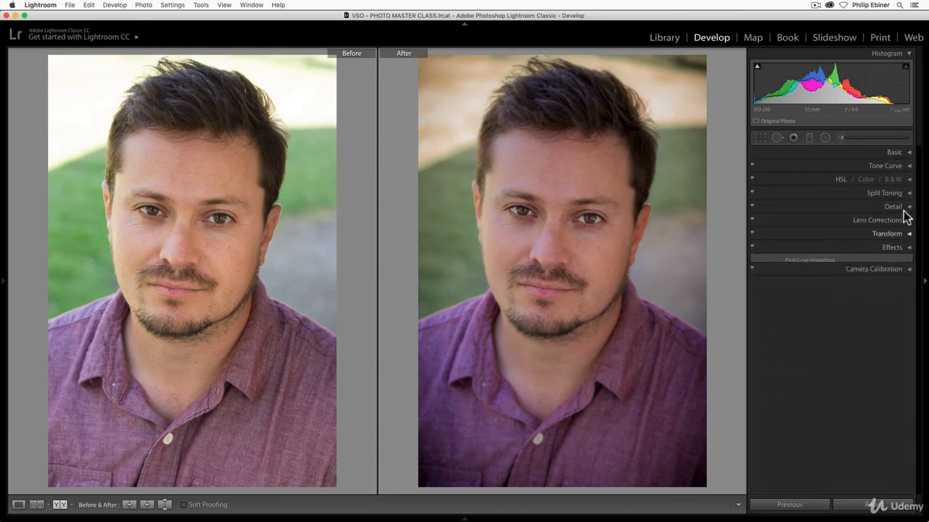
Shape the RGB tone curve into a gentle S-curve, with one point lowering the shadows and another raising the highlights
left_click(906, 167)
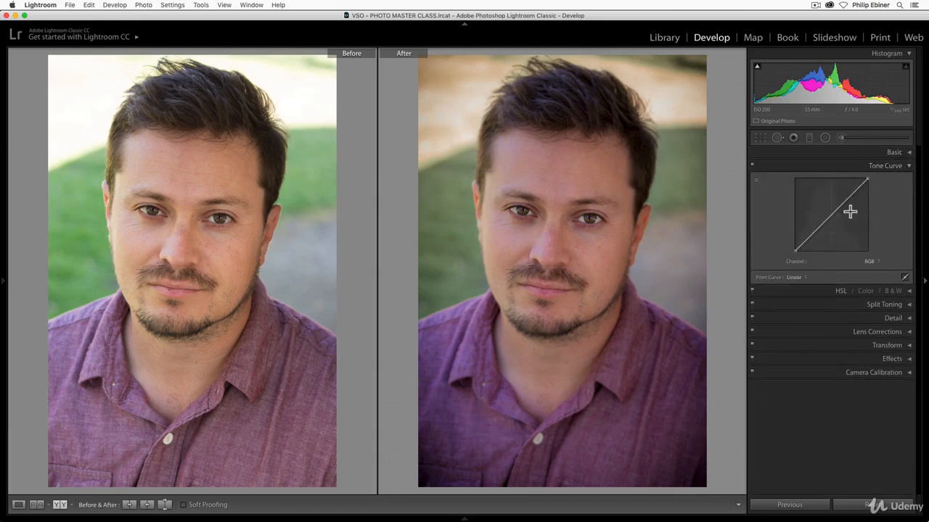
left_click(809, 237)
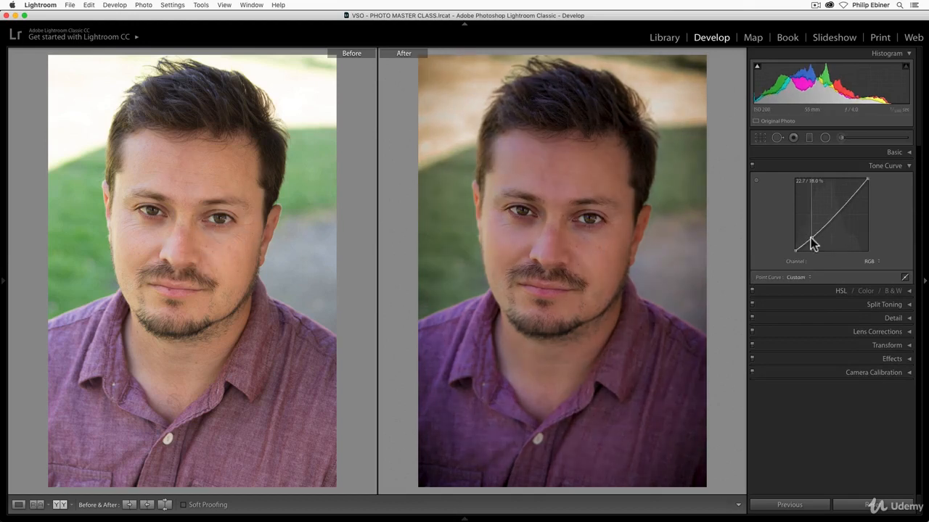
left_click(844, 206)
left_click_drag(843, 202, 840, 199)
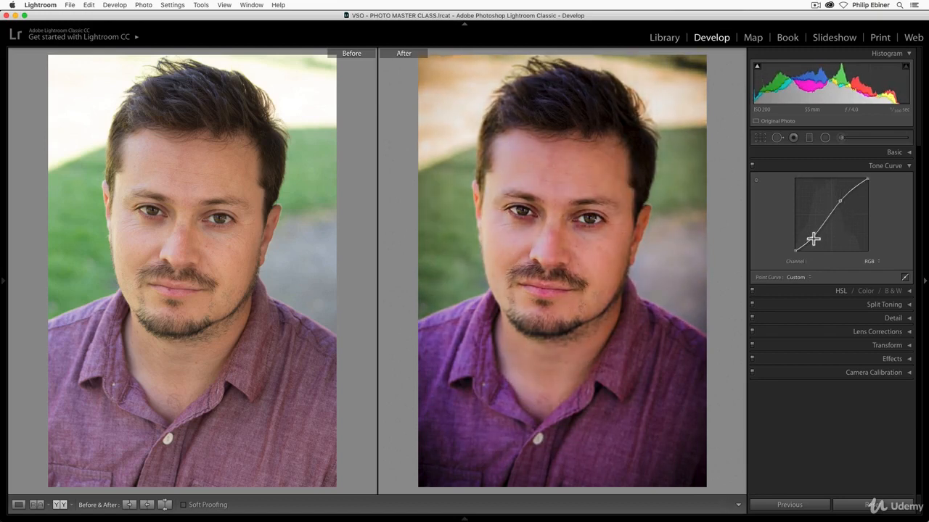
left_click_drag(813, 238, 811, 236)
key("super+z")
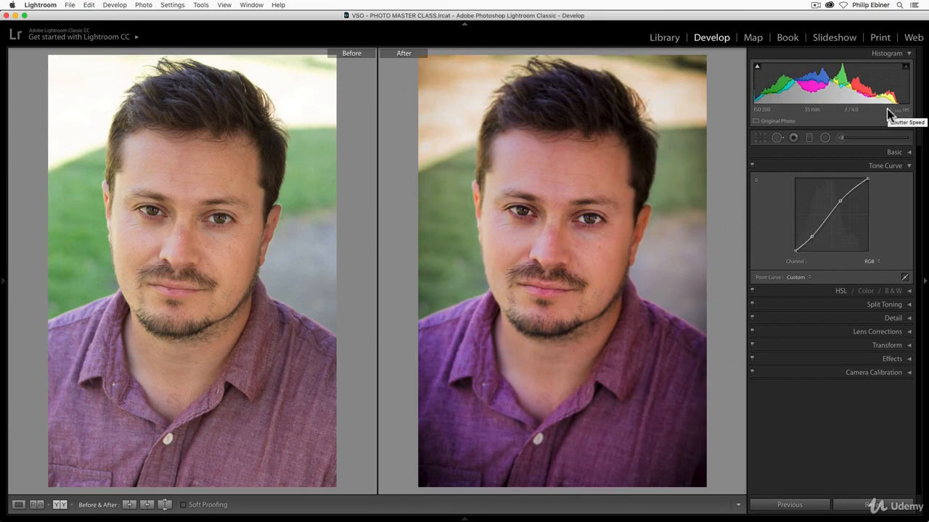
Check the face and ear up close, reduce the Saturation to -18 and fine-tune the tone curve's shadow point
left_click(545, 207)
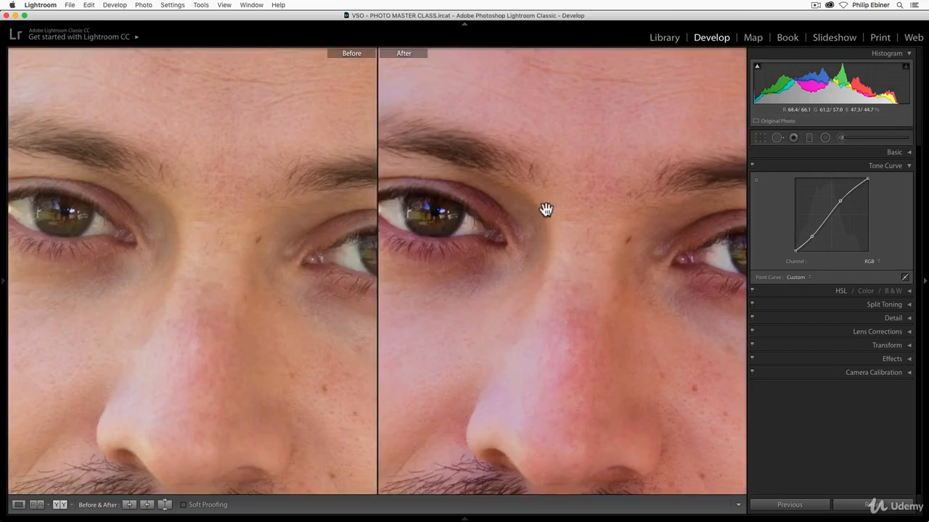
left_click(659, 342)
left_click(686, 242)
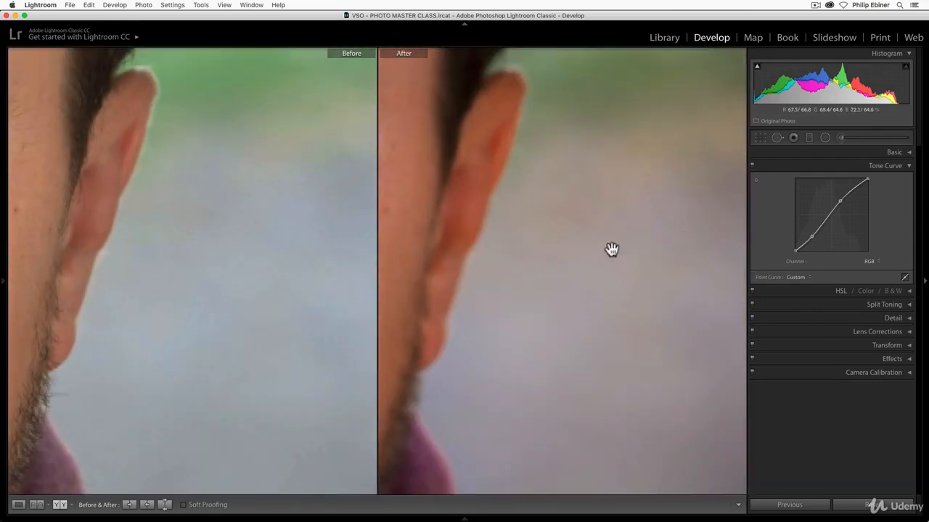
left_click(506, 274)
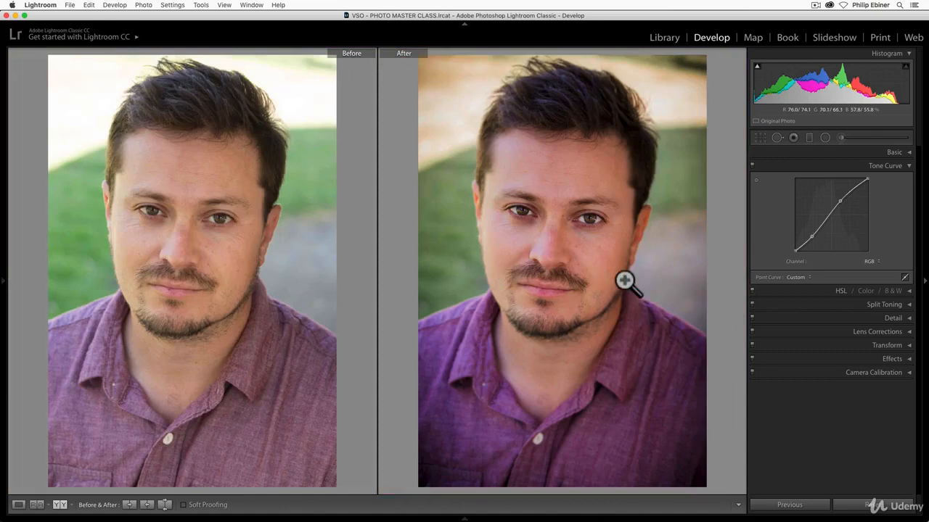
left_click(909, 166)
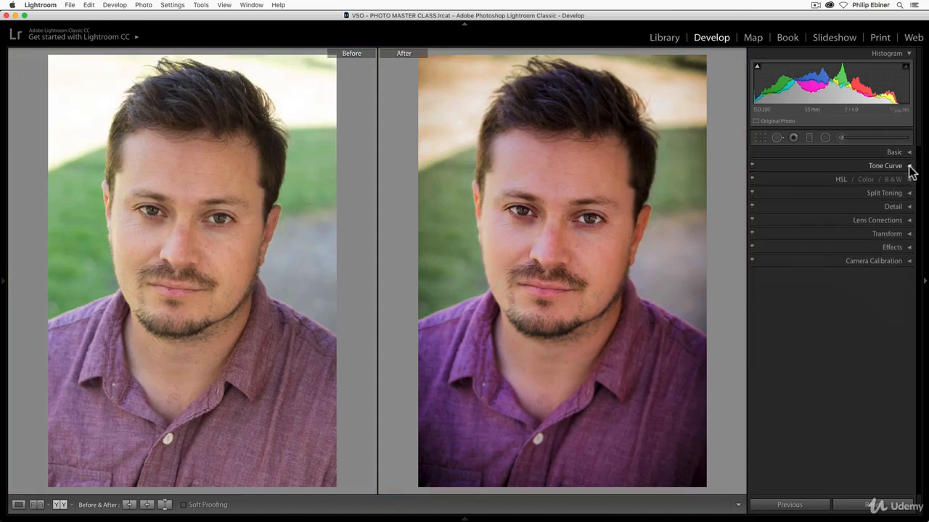
left_click(908, 152)
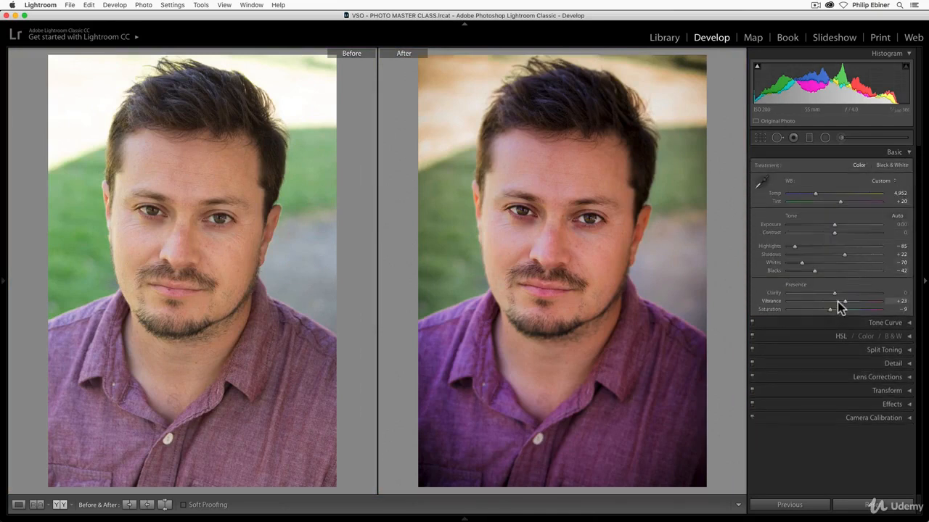
left_click_drag(831, 309, 826, 308)
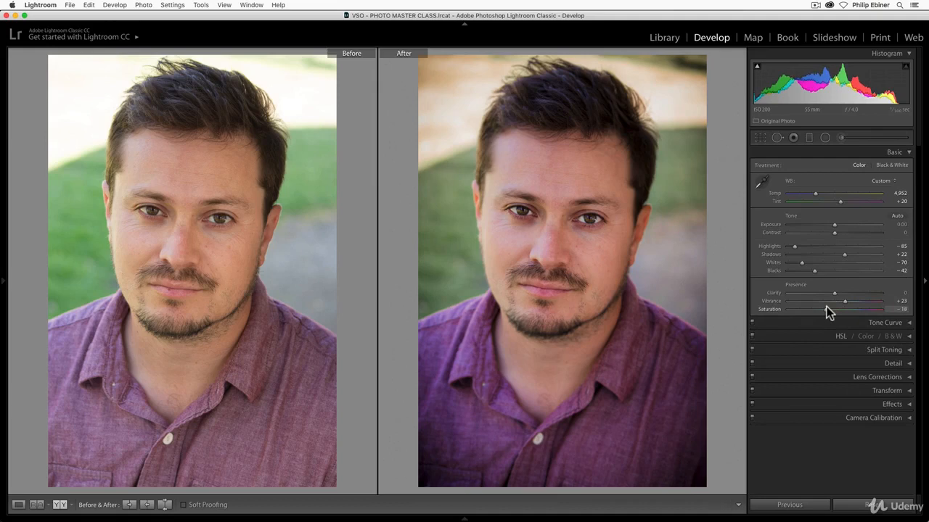
left_click_drag(825, 306, 825, 309)
left_click(909, 322)
left_click_drag(812, 394, 811, 392)
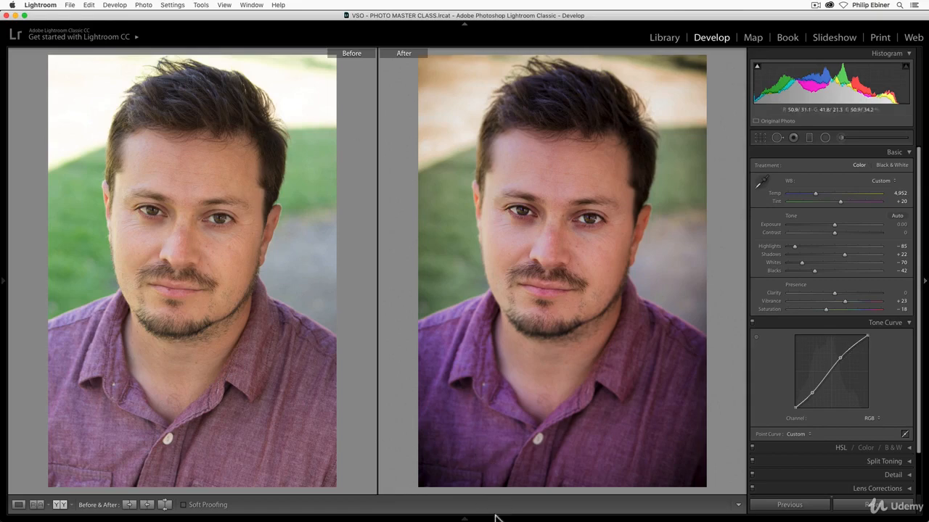
Show the filmstrip and compare the edited outdoor portrait with the grey-background and green-foliage portraits in single-photo view
left_click(465, 516)
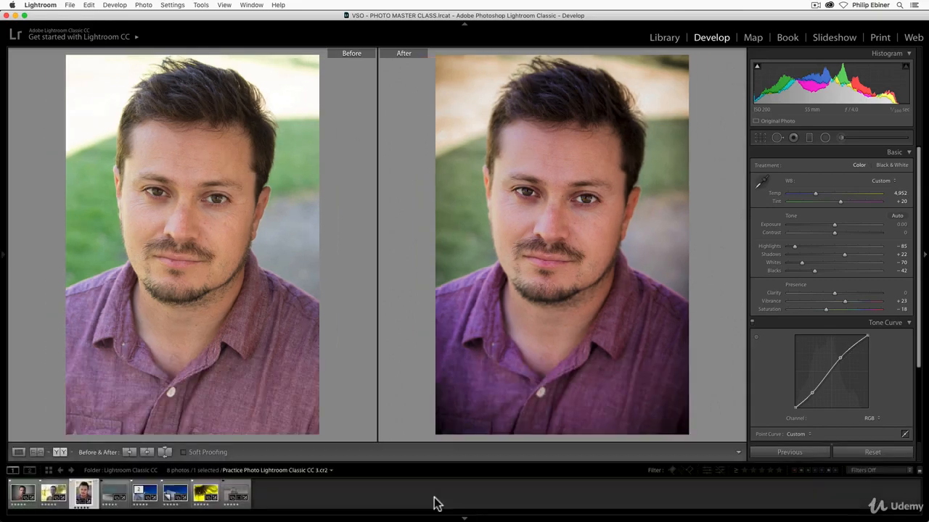
left_click(26, 494)
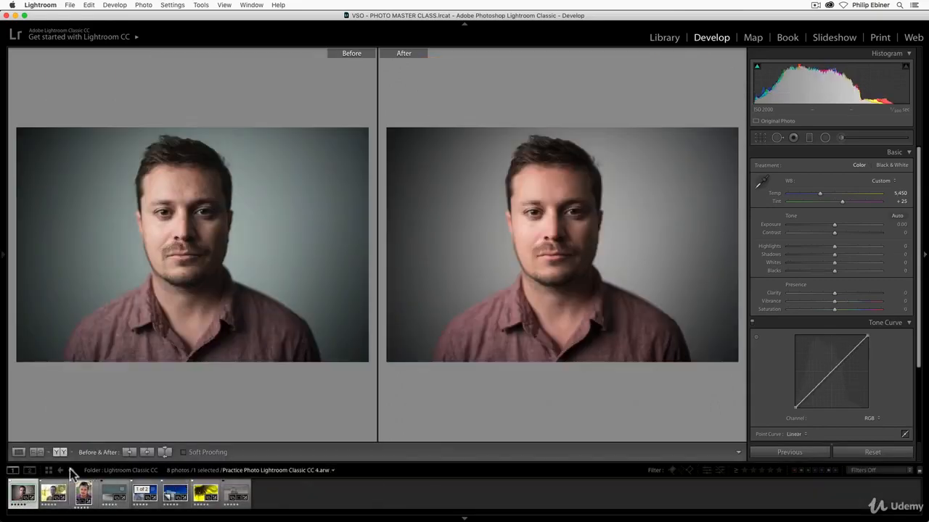
left_click(19, 452)
left_click(85, 495)
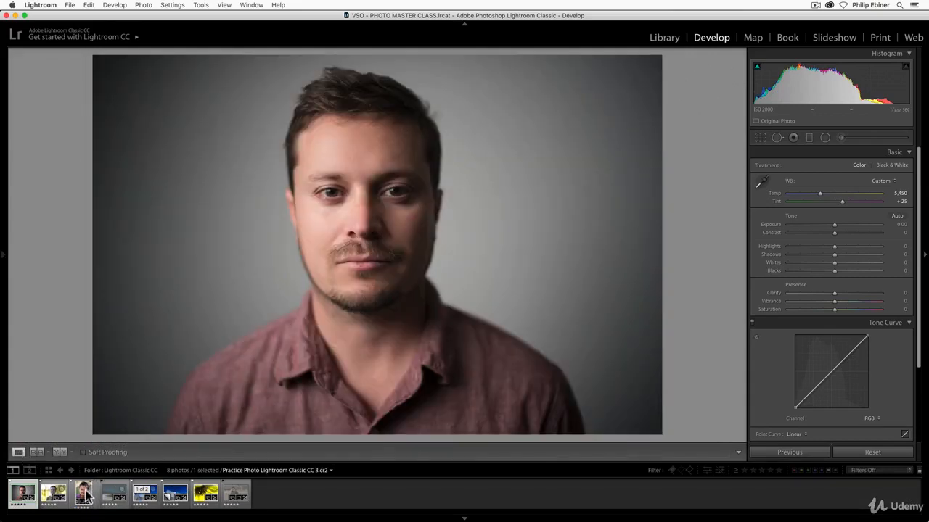
left_click(85, 494)
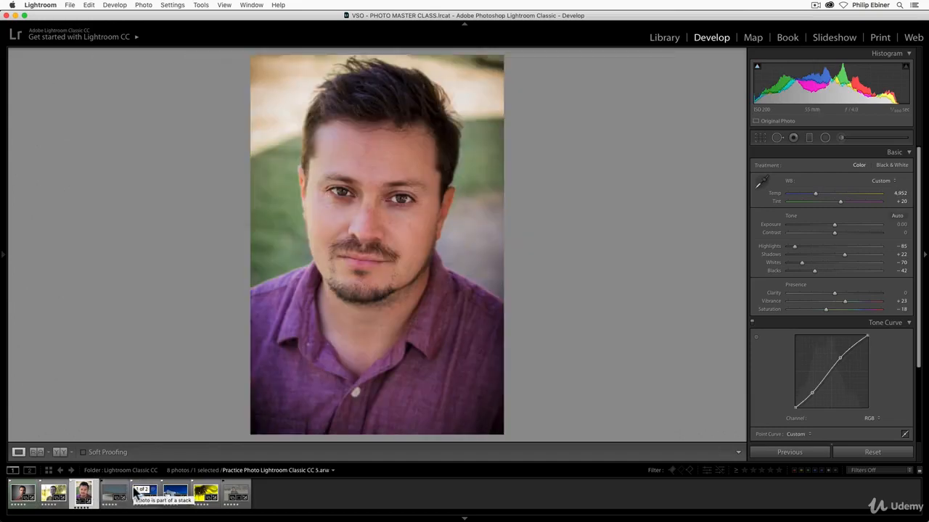
left_click(20, 493)
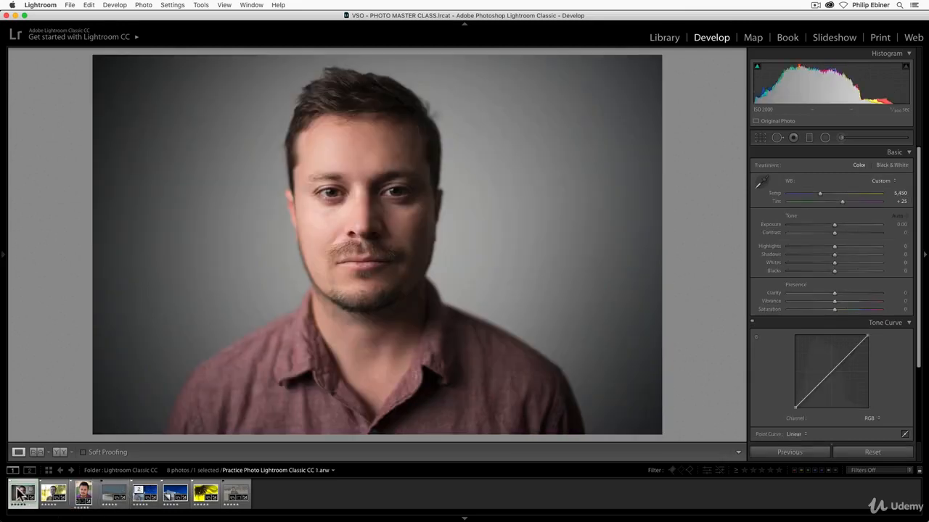
left_click(84, 496)
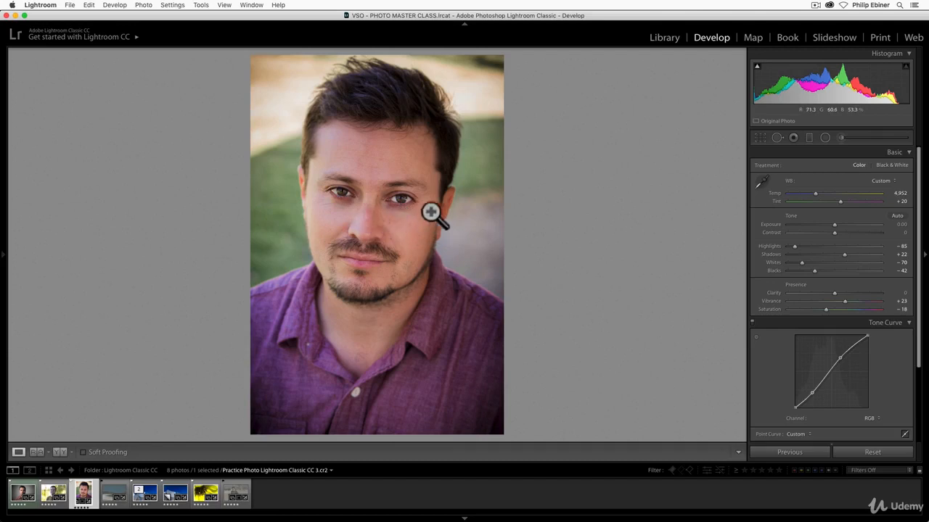
left_click(58, 496)
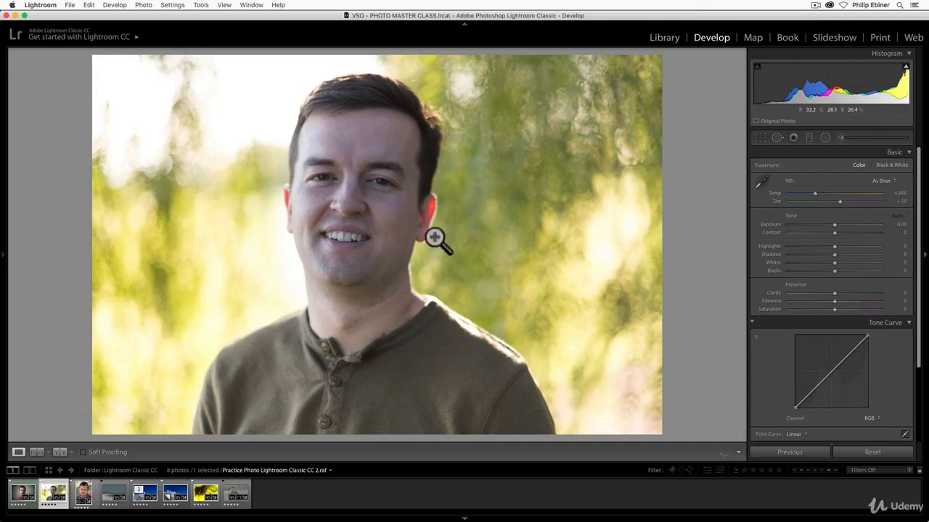
left_click(84, 493)
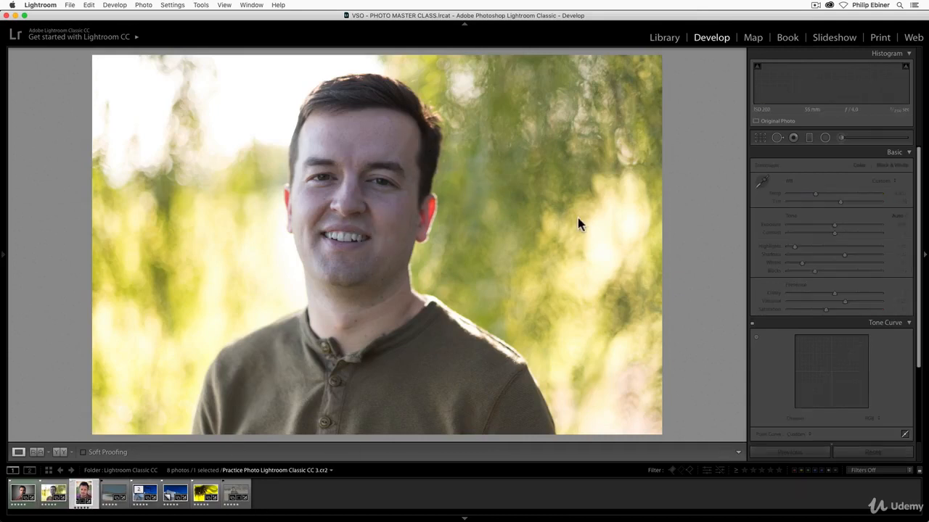